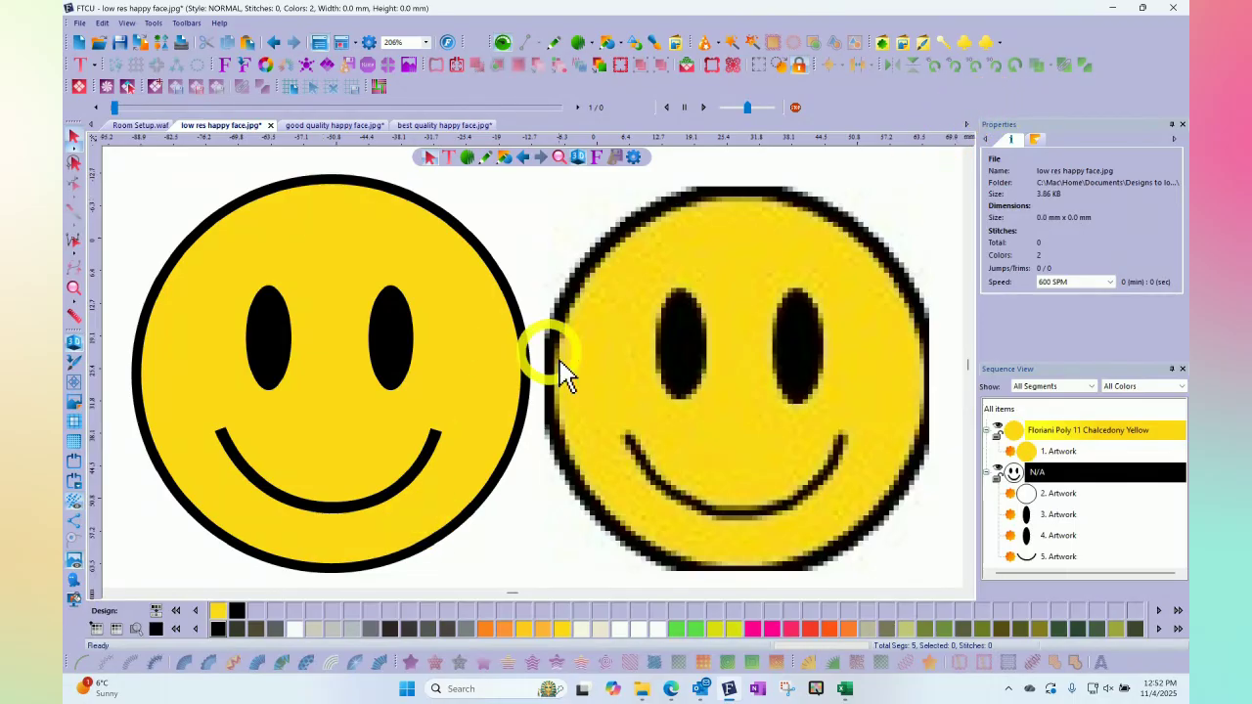
Zoom out, select the 76.2 × 76.5 mm smiley artwork and drag it left of the backdrop.
{"action": "scroll", "coordinate": [489, 430], "scroll_direction": "down", "scroll_amount": 2}
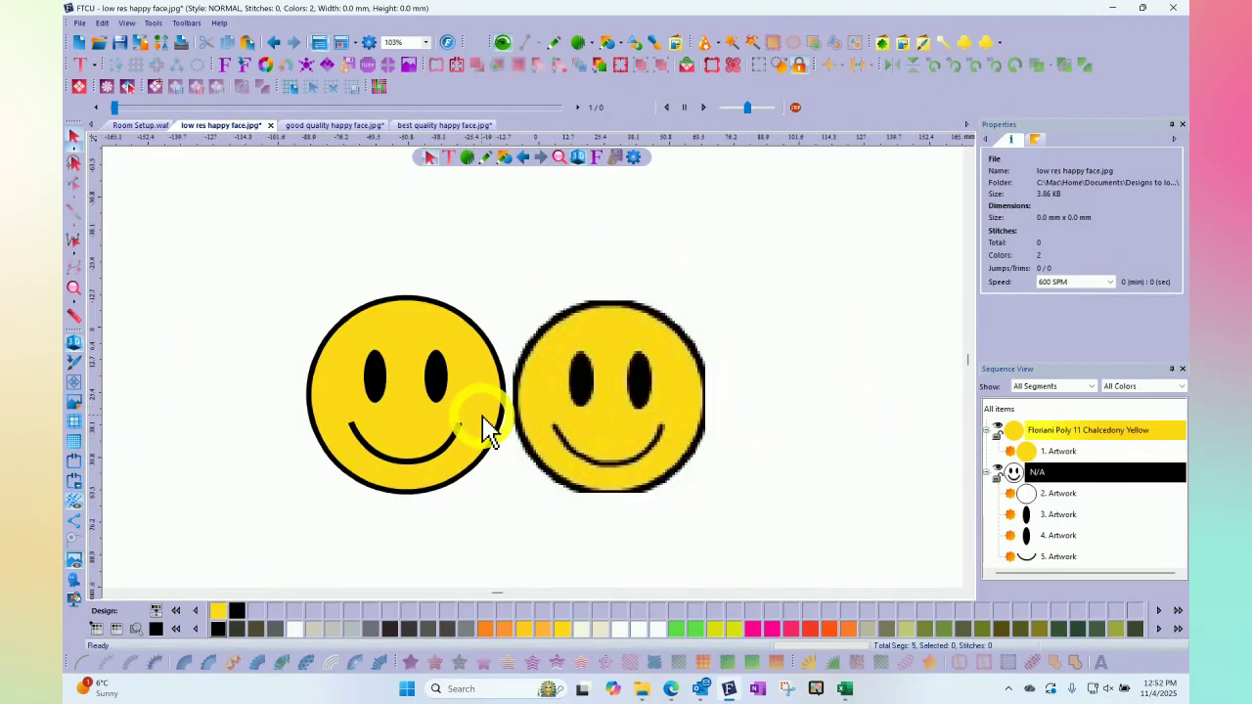
{"action": "left_click_drag", "start_coordinate": [272, 278], "coordinate": [511, 515]}
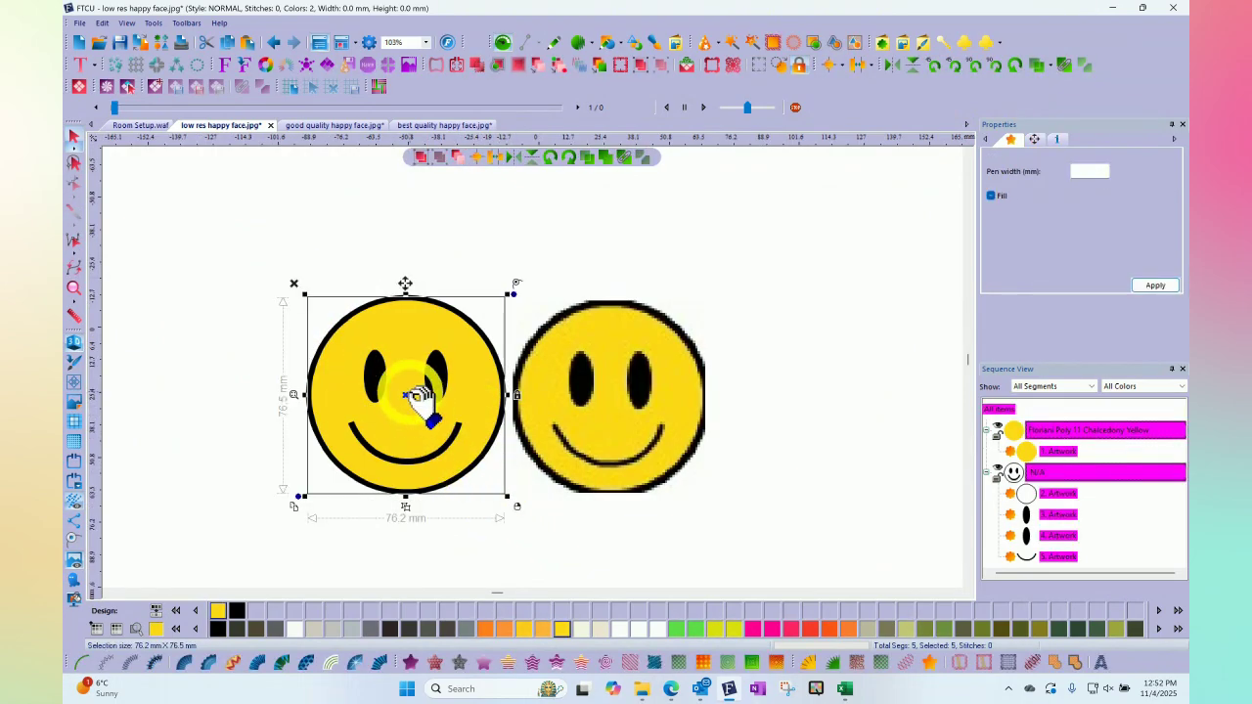
{"action": "left_click_drag", "start_coordinate": [417, 396], "coordinate": [351, 390]}
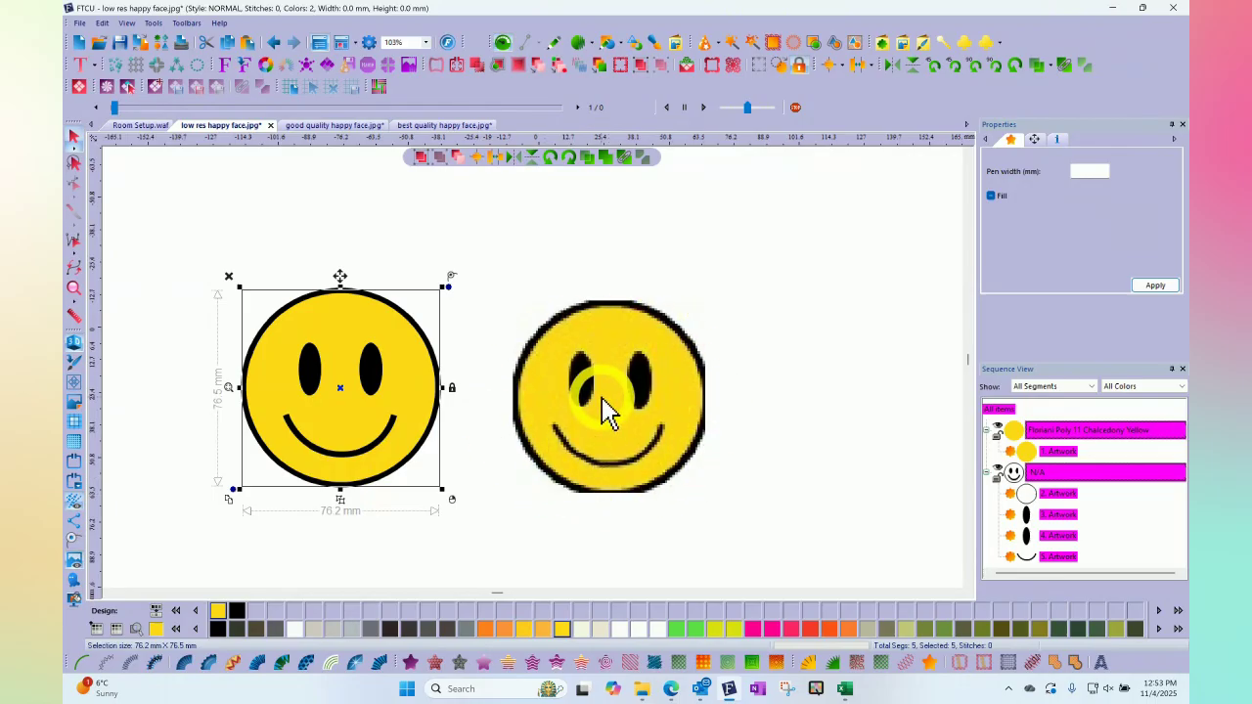
{"action": "scroll", "coordinate": [604, 411], "scroll_direction": "up", "scroll_amount": 3}
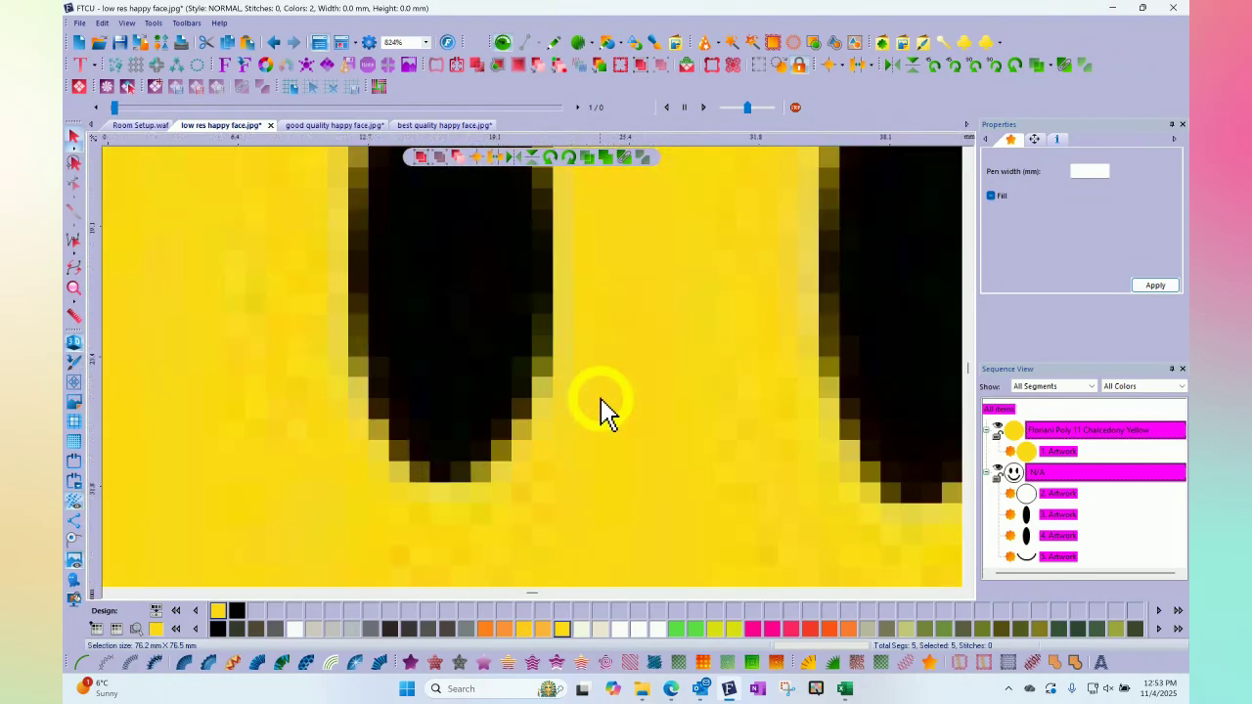
{"action": "scroll", "coordinate": [604, 410], "scroll_direction": "down", "scroll_amount": 1}
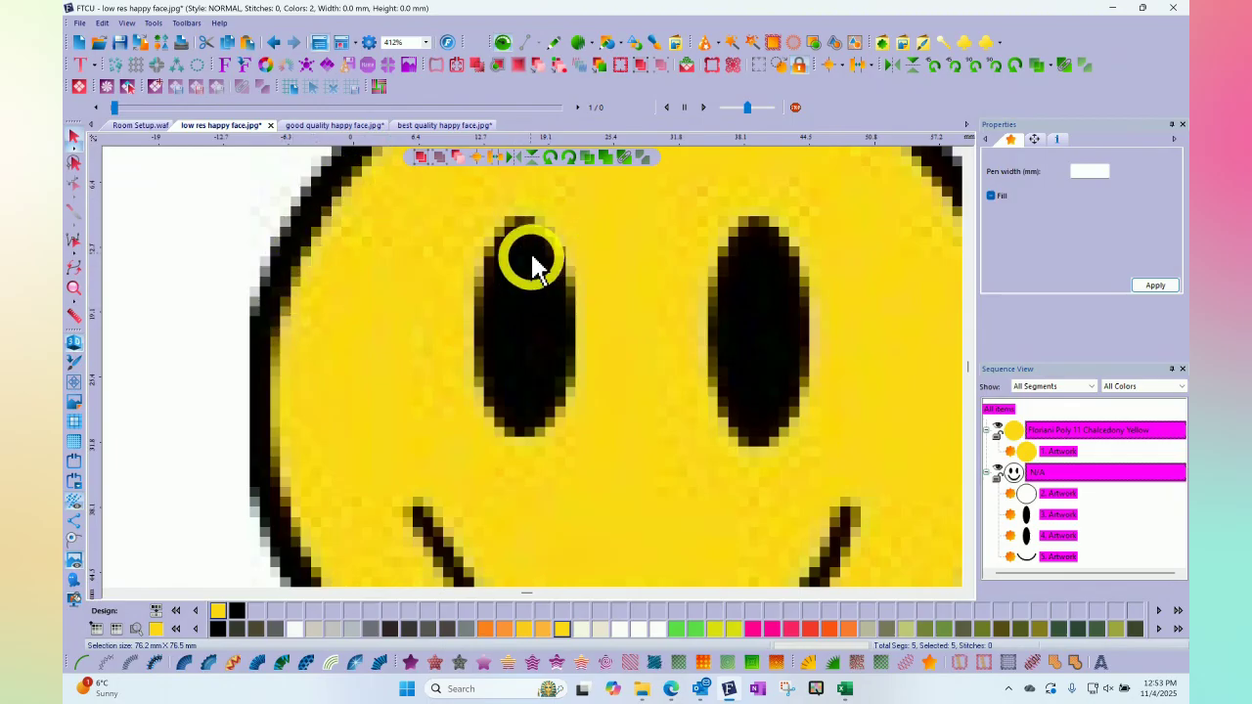
{"action": "scroll", "coordinate": [467, 330], "scroll_direction": "down", "scroll_amount": 3}
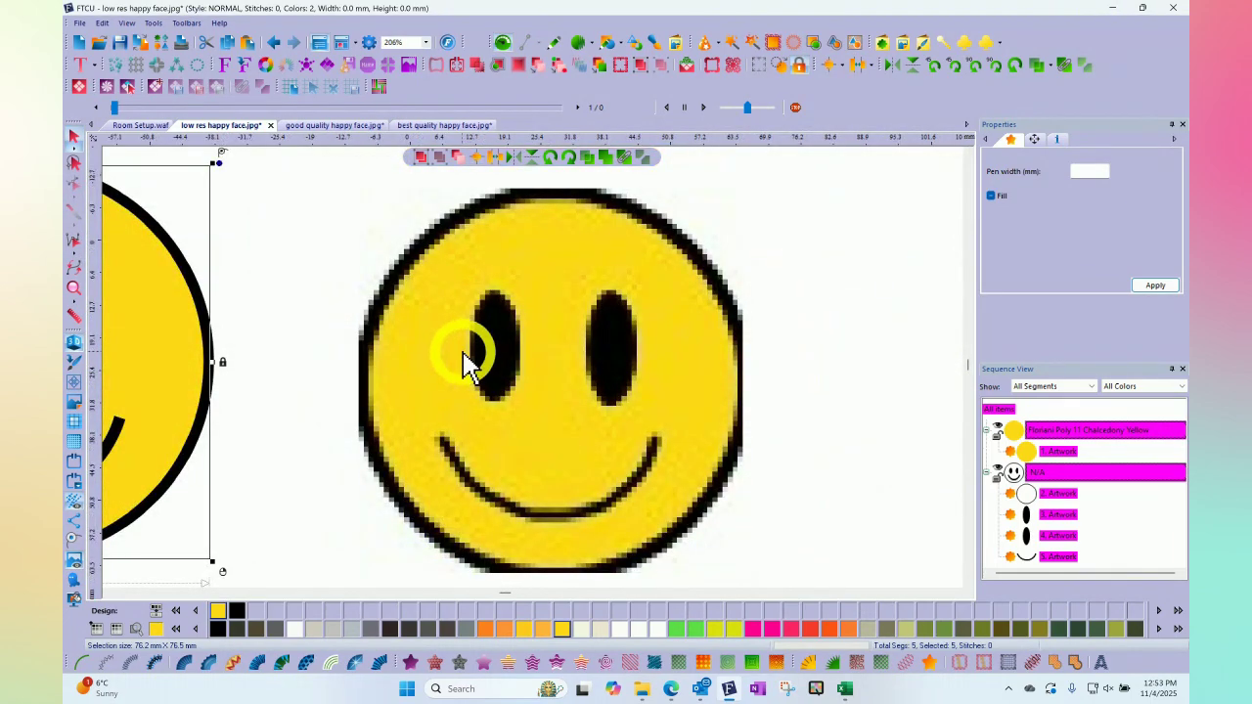
{"action": "scroll", "coordinate": [468, 362], "scroll_direction": "down", "scroll_amount": 3}
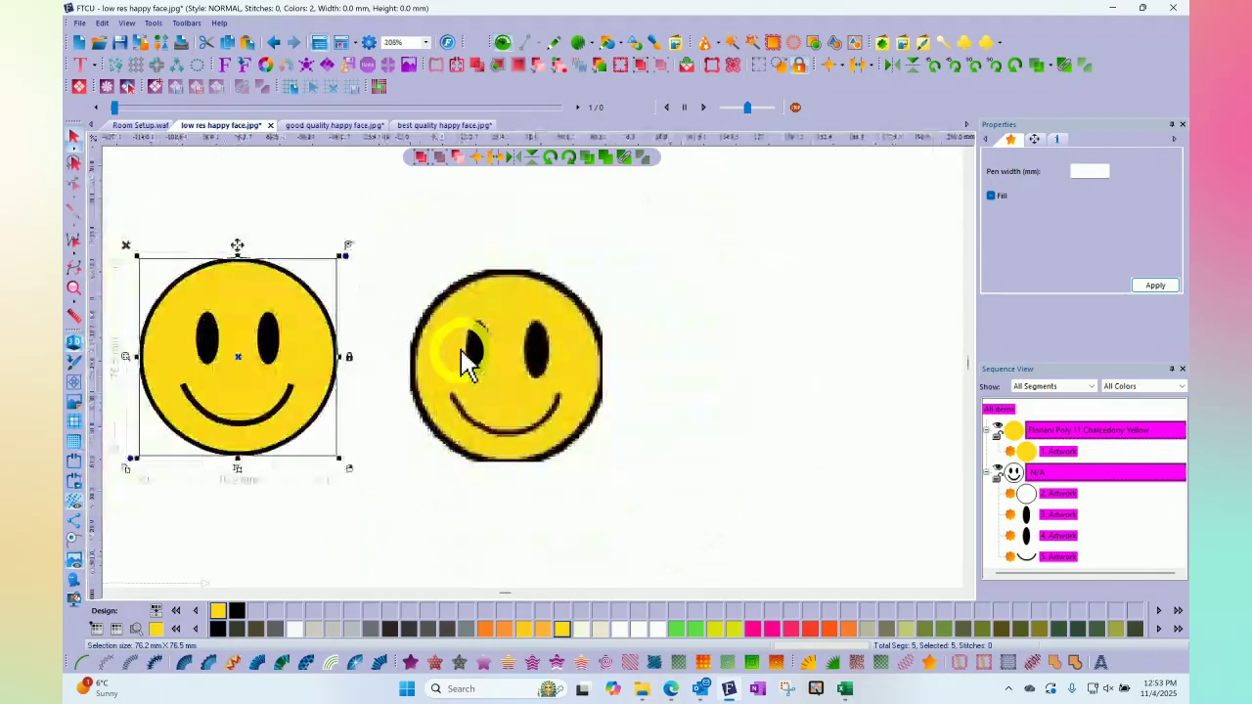
Switch to 'good quality happy face.jpg' and zoom in on an eye to compare its edges.
{"action": "left_click", "coordinate": [320, 126]}
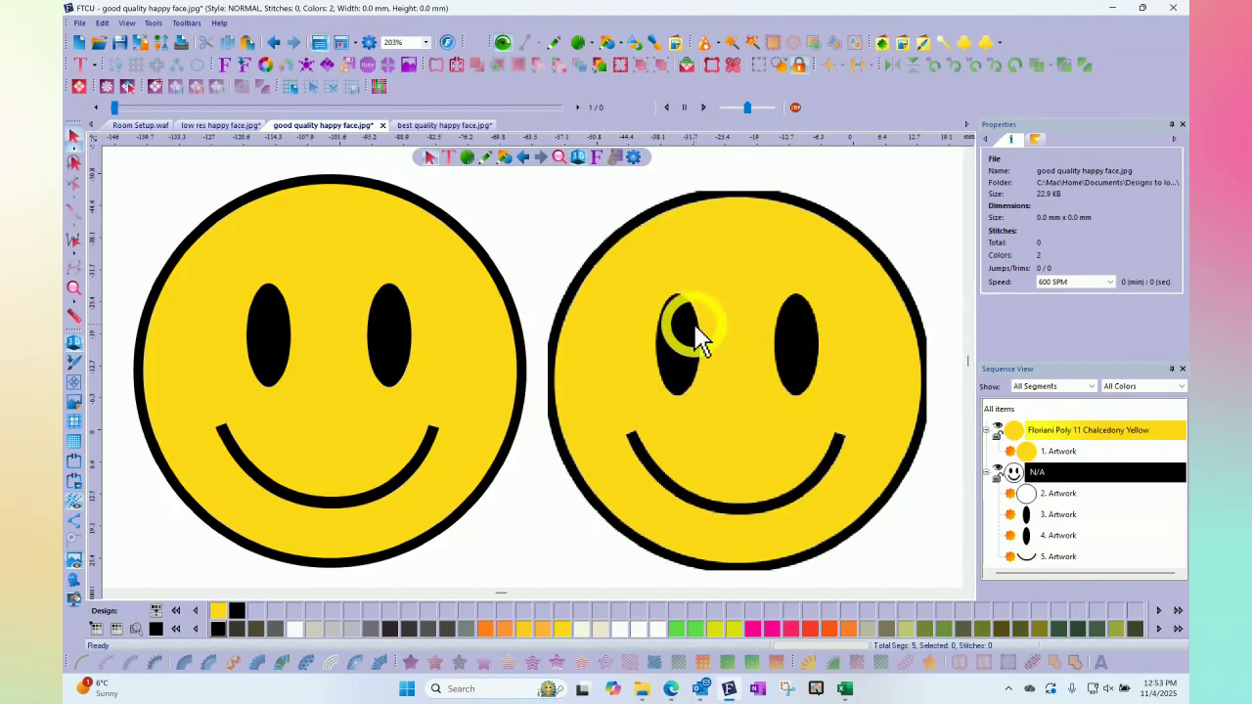
{"action": "scroll", "coordinate": [697, 337], "scroll_direction": "up", "scroll_amount": 6}
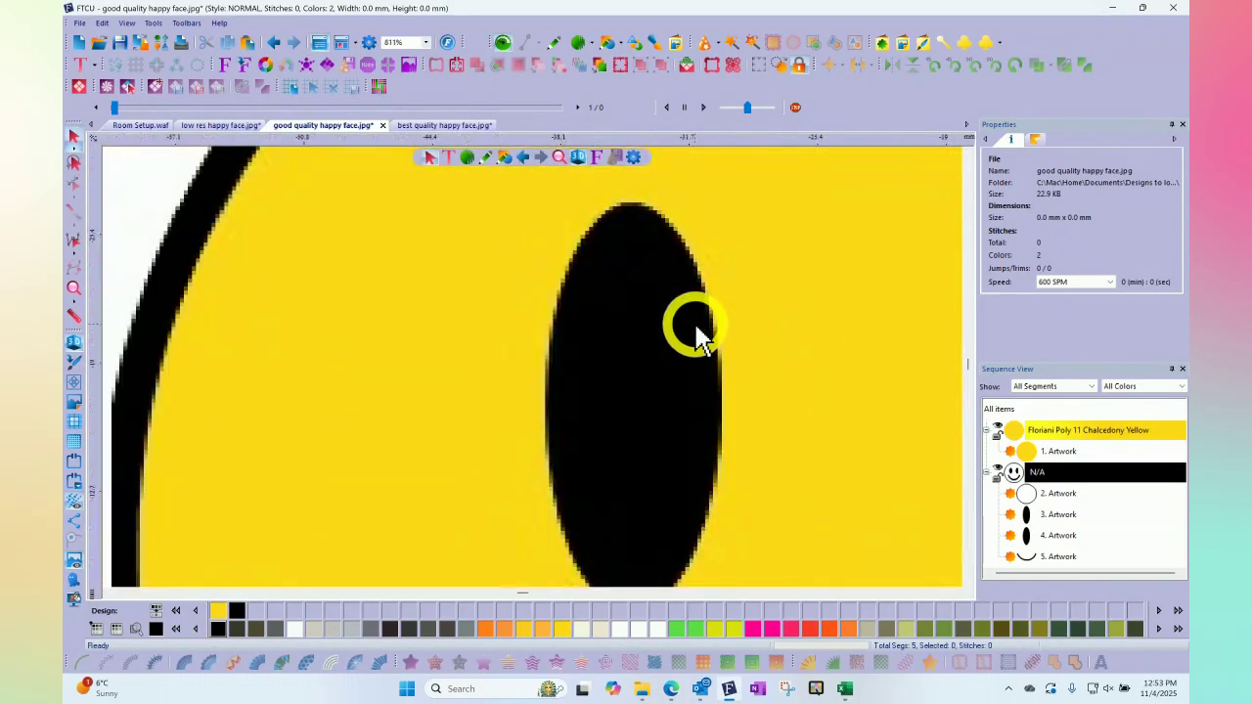
{"action": "scroll", "coordinate": [696, 337], "scroll_direction": "up", "scroll_amount": 3}
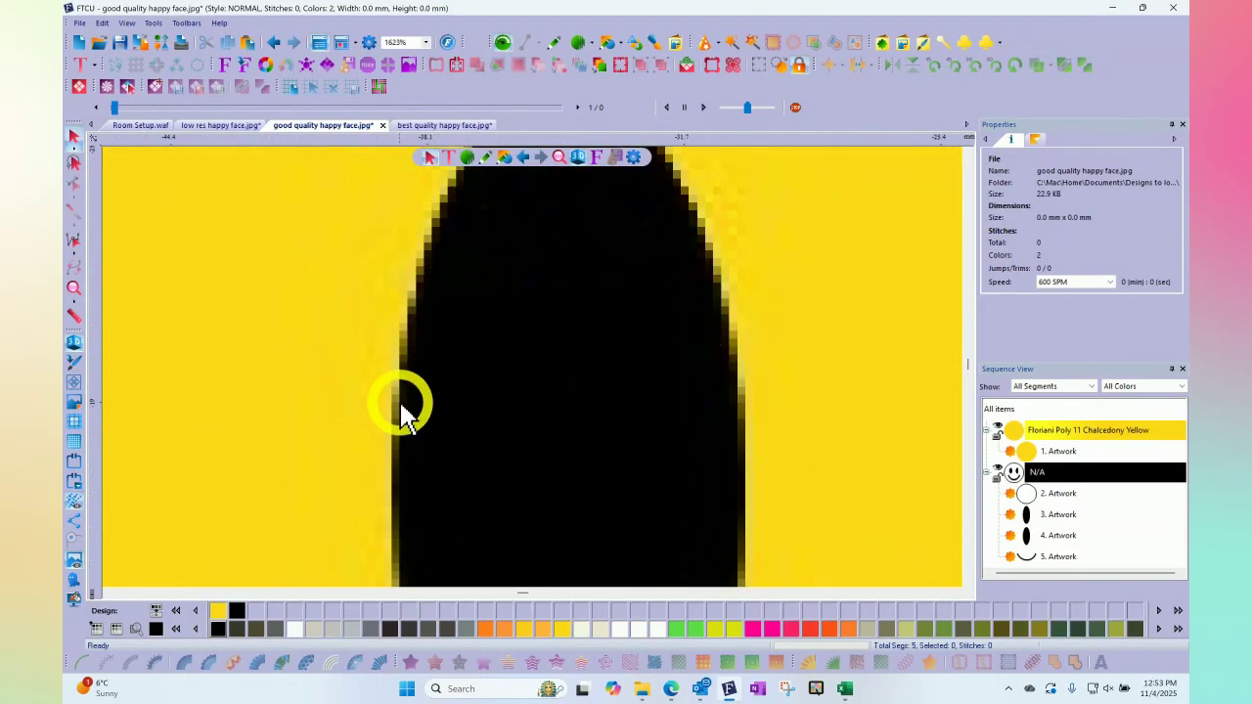
{"action": "scroll", "coordinate": [406, 412], "scroll_direction": "down", "scroll_amount": 9}
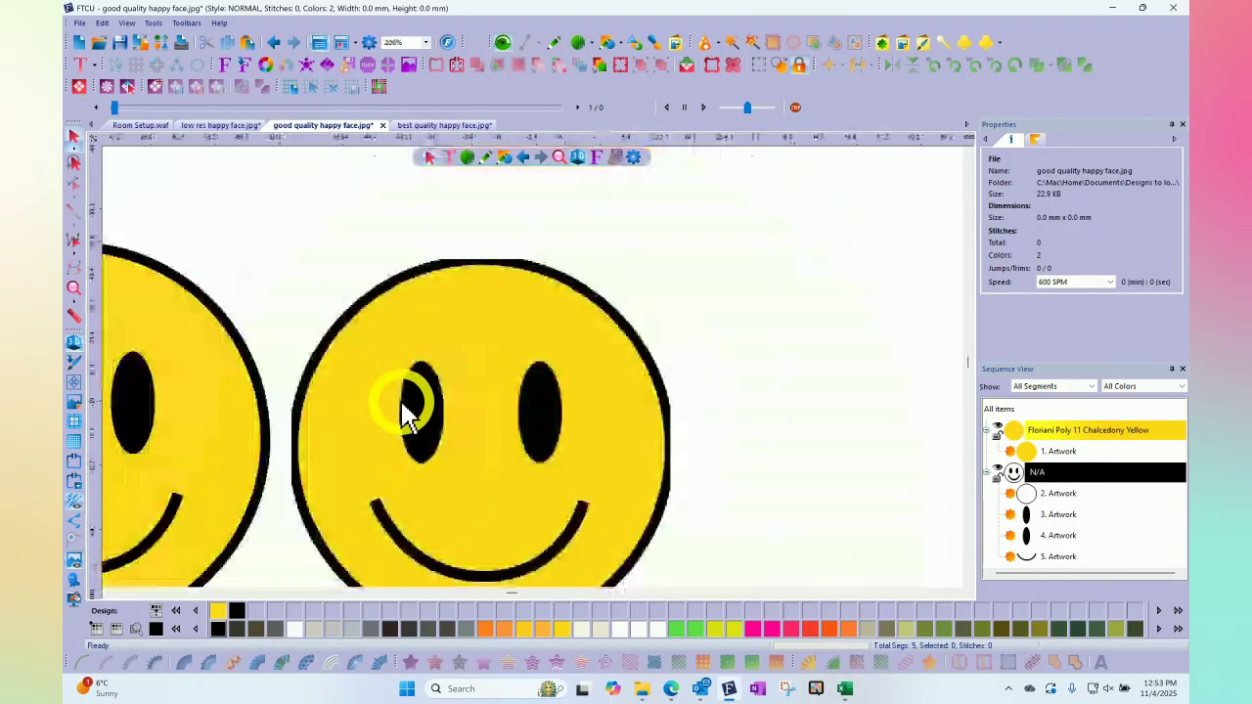
{"action": "scroll", "coordinate": [406, 413], "scroll_direction": "down", "scroll_amount": 2}
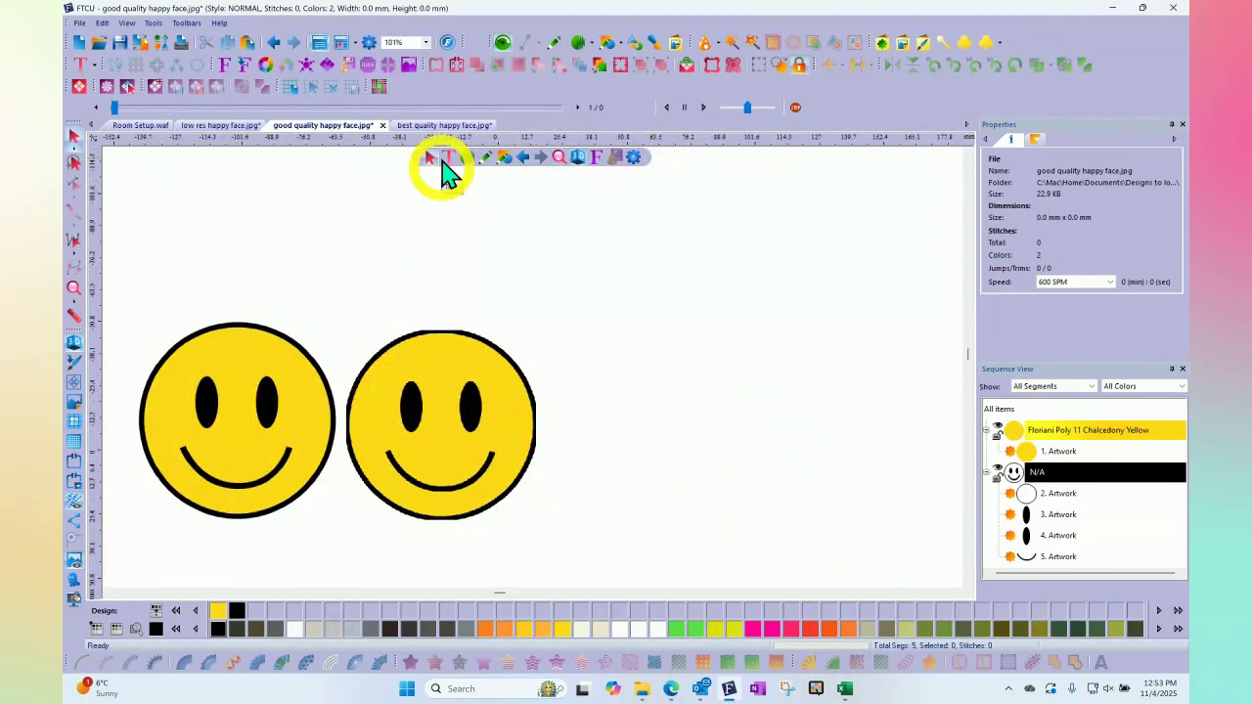
Bring up 'best quality happy face.jpg' and adjust the zoom to view its crisp image.
{"action": "left_click", "coordinate": [440, 126]}
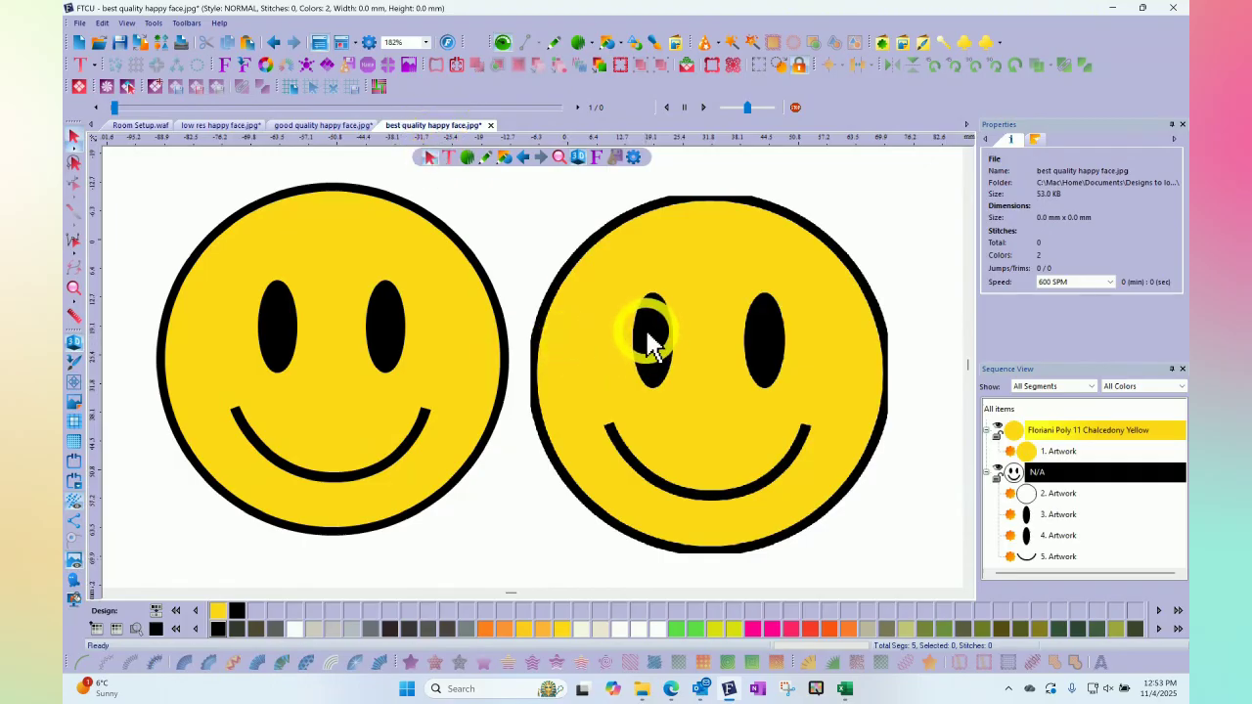
{"action": "scroll", "coordinate": [646, 340], "scroll_direction": "down", "scroll_amount": 2}
{"action": "scroll", "coordinate": [646, 341], "scroll_direction": "up", "scroll_amount": 8}
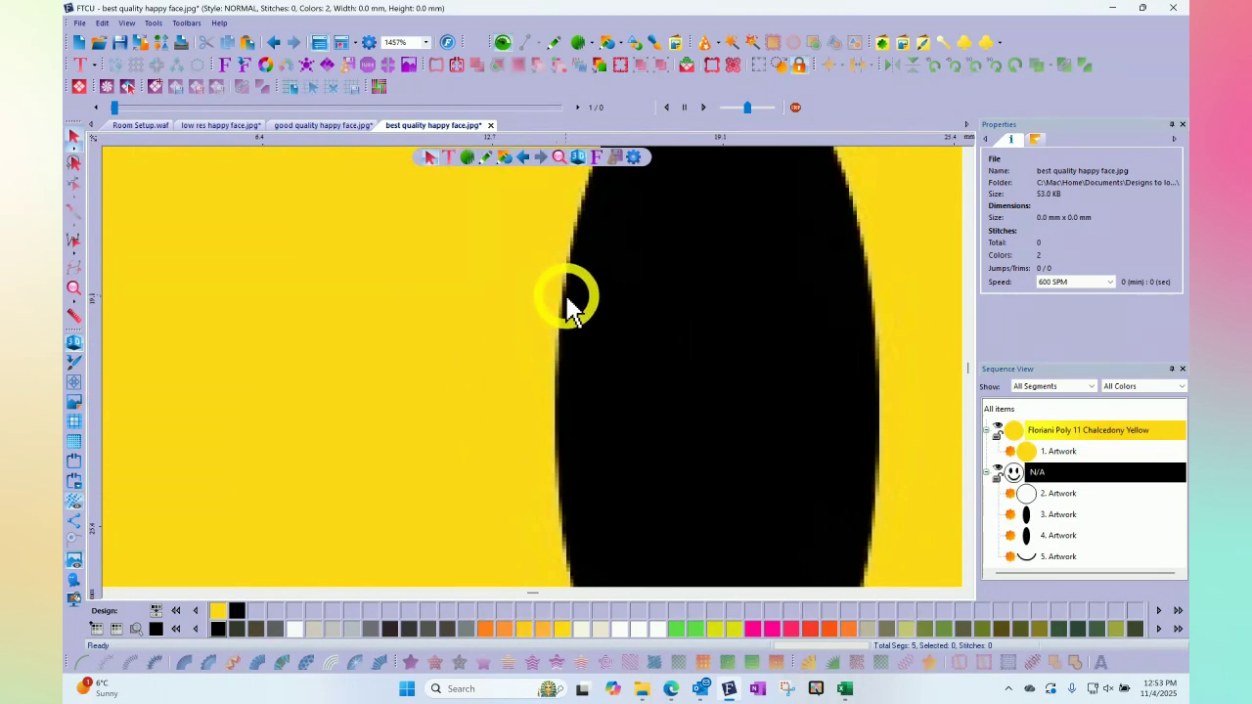
{"action": "scroll", "coordinate": [572, 323], "scroll_direction": "down", "scroll_amount": 1}
{"action": "scroll", "coordinate": [571, 323], "scroll_direction": "down", "scroll_amount": 2}
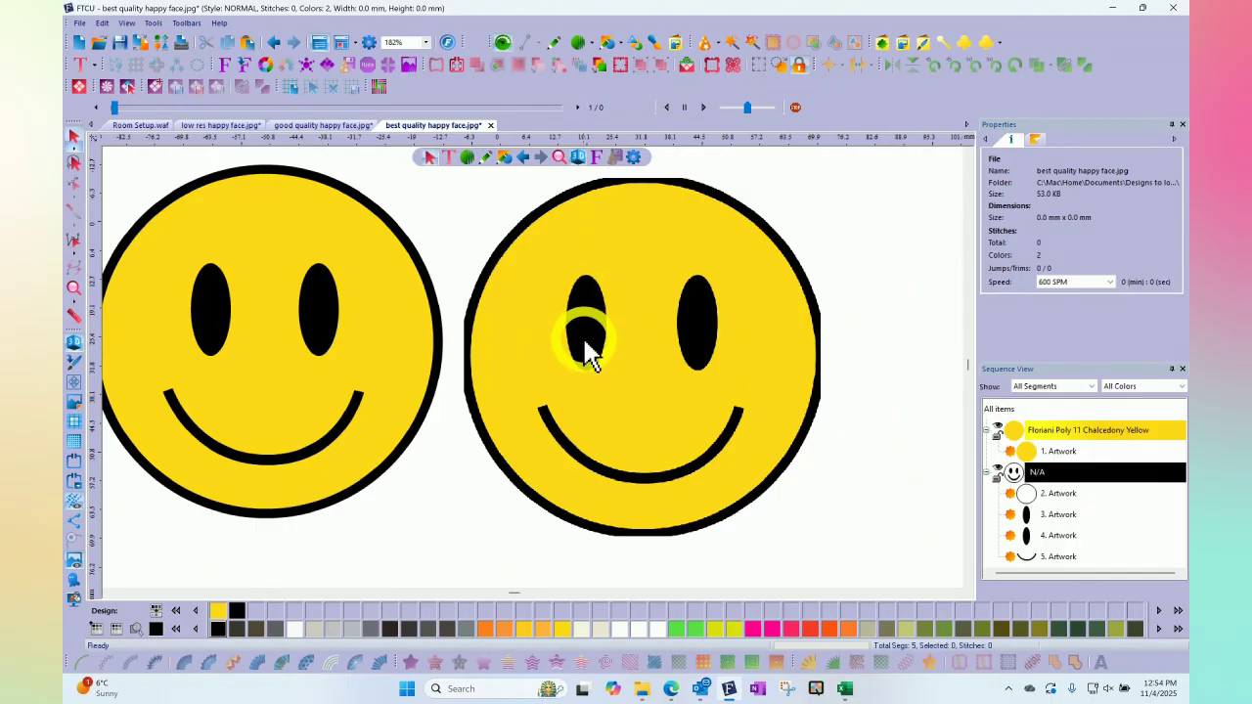
Trace the backdrop's eye outlines with the Magic Wand.
{"action": "left_click", "coordinate": [731, 44]}
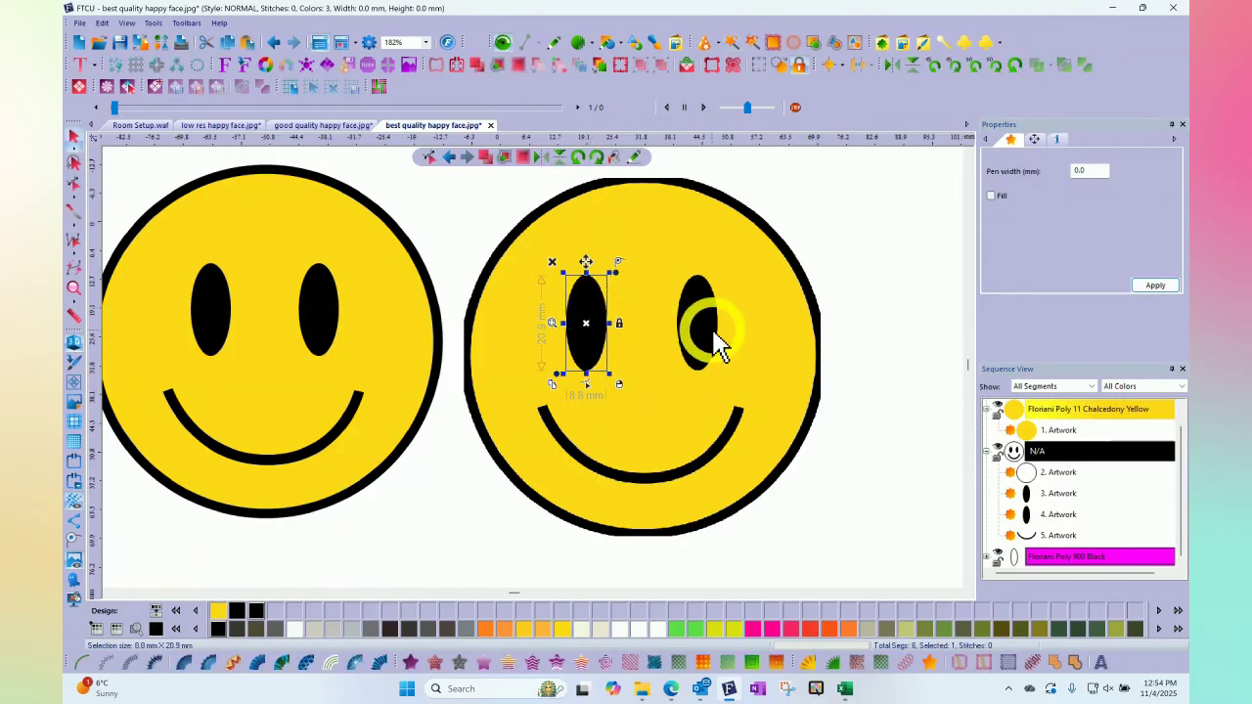
{"action": "left_click", "coordinate": [732, 44]}
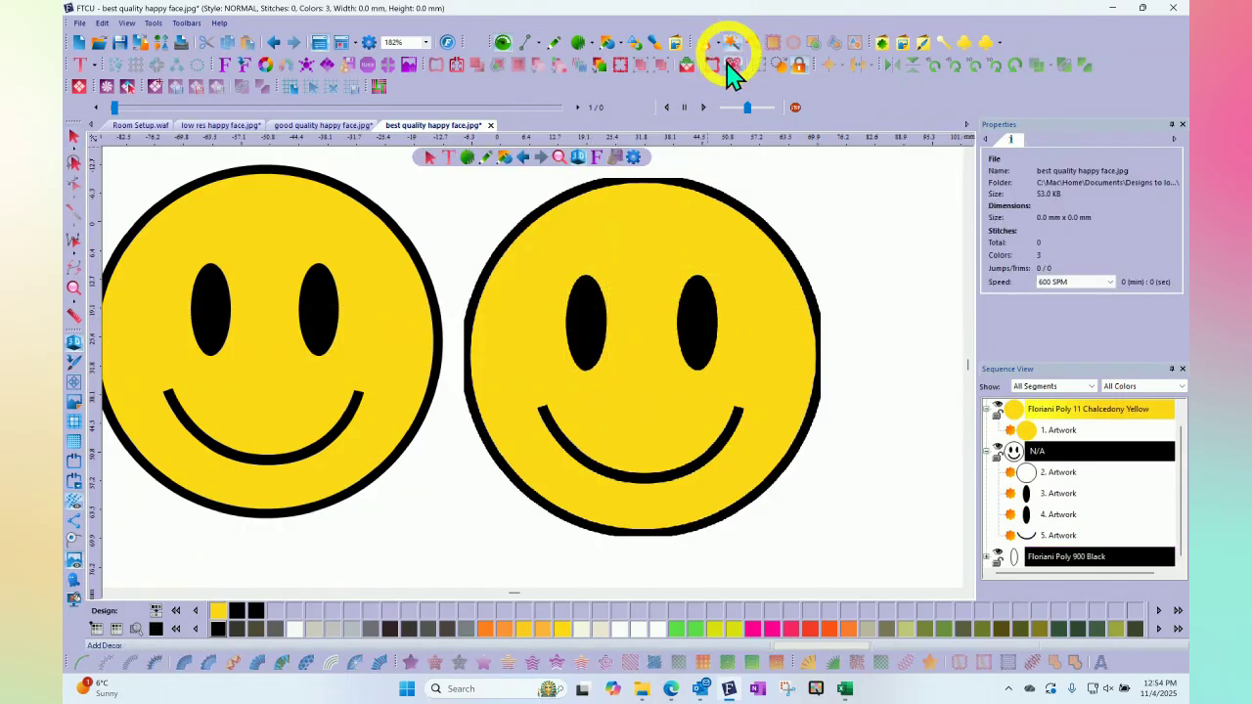
{"action": "left_click", "coordinate": [702, 323]}
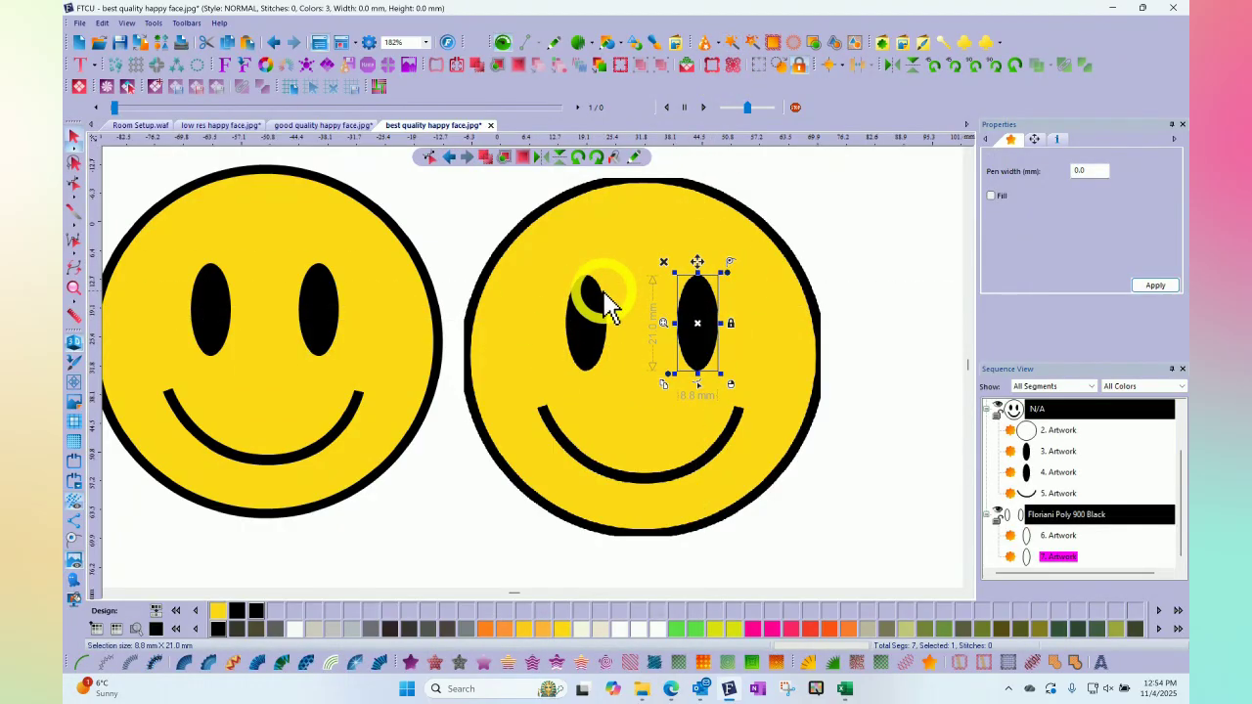
Hide the backdrop to leave only the eye outlines visible, then deselect.
{"action": "left_click", "coordinate": [75, 561]}
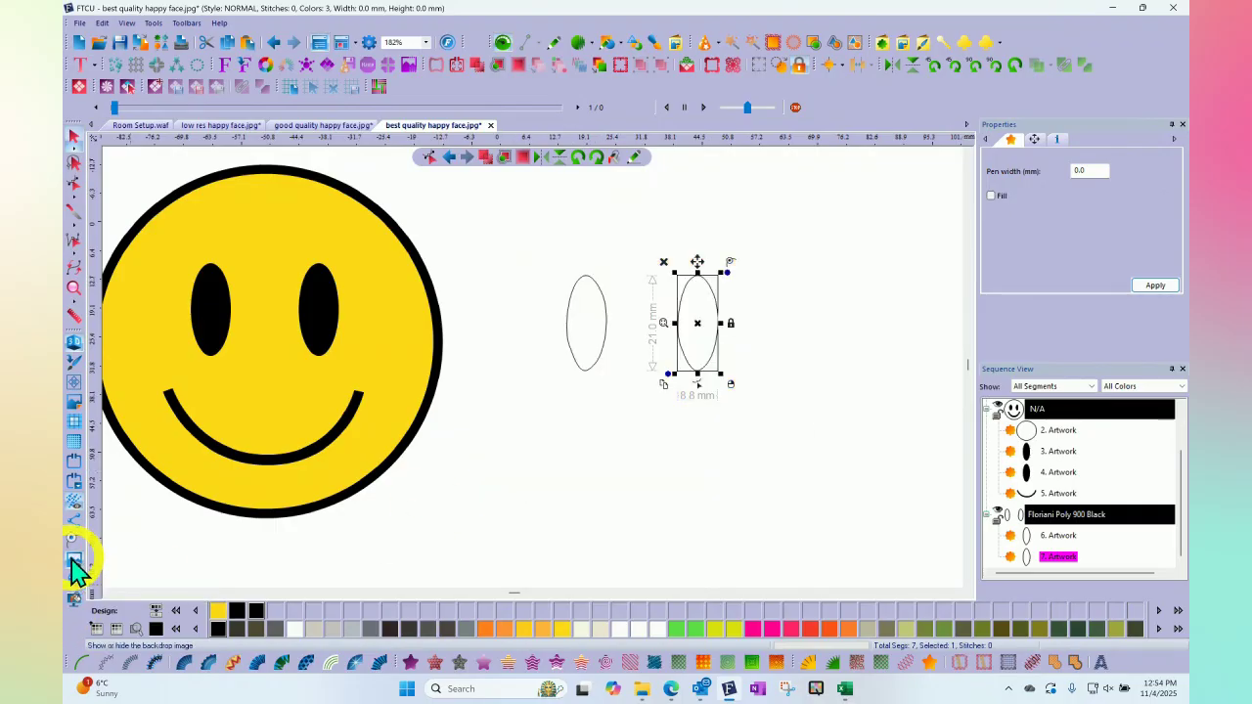
{"action": "left_click", "coordinate": [74, 561]}
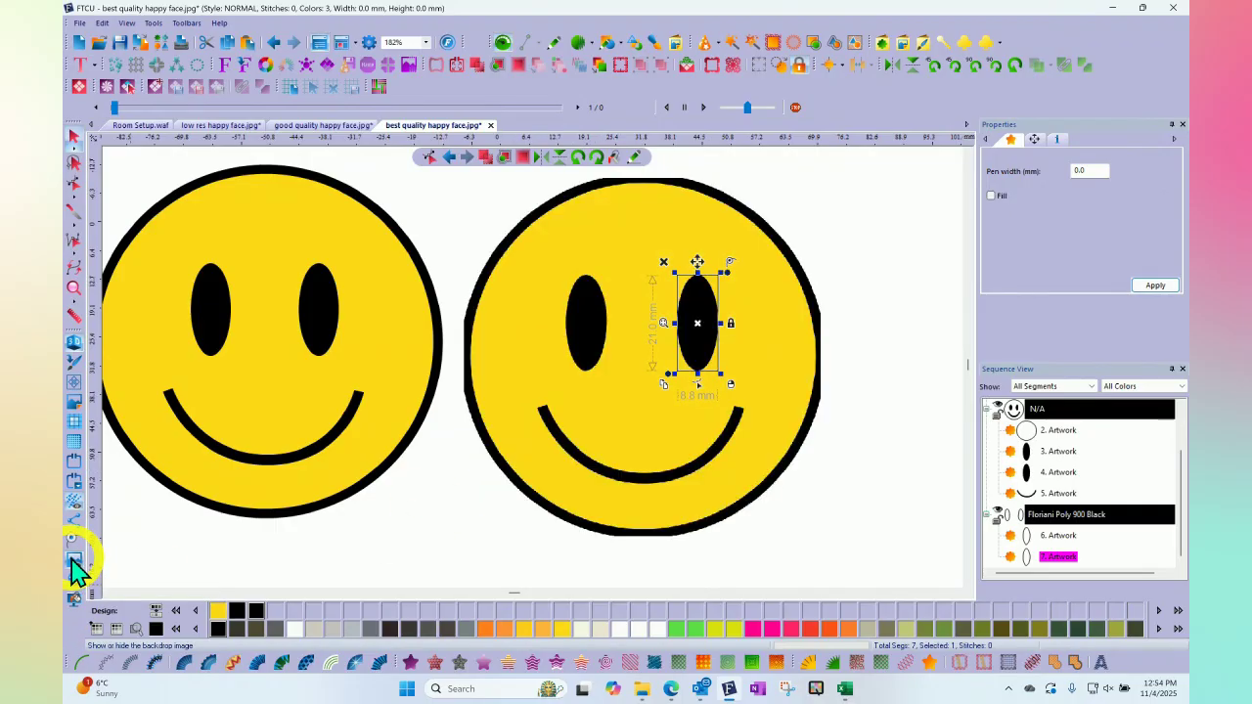
{"action": "left_click", "coordinate": [75, 562]}
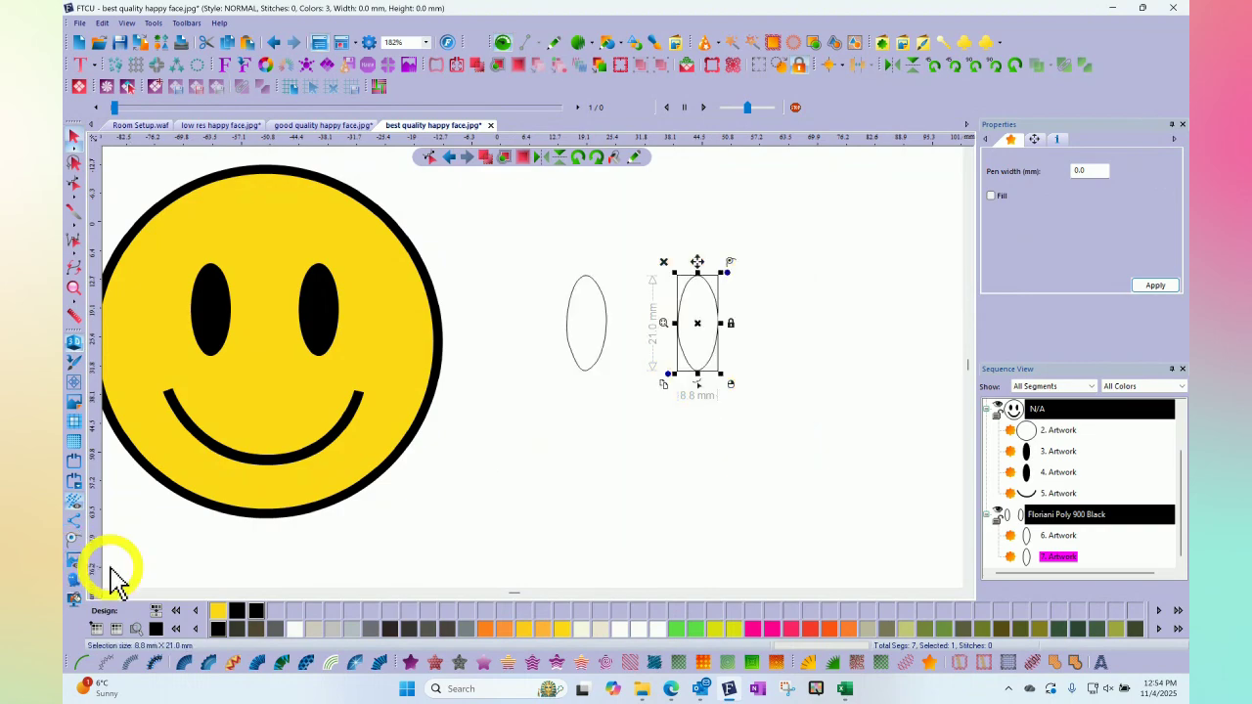
{"action": "left_click", "coordinate": [674, 522]}
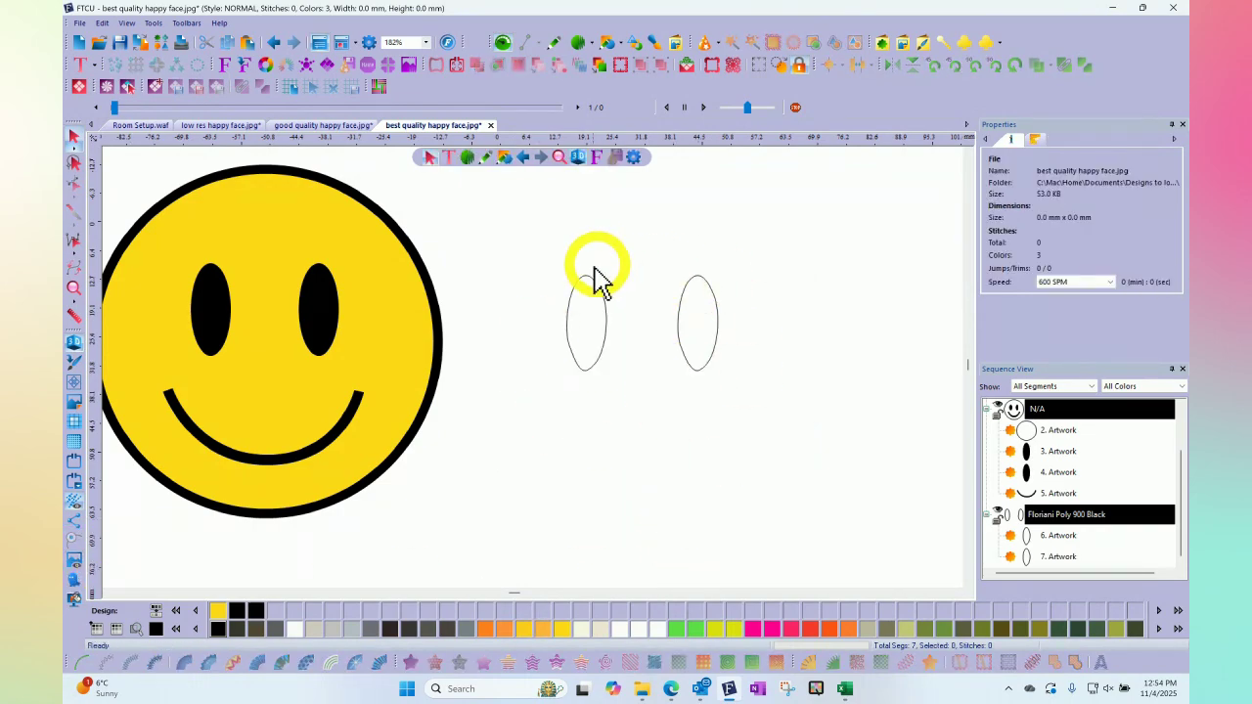
Turn the left eye outline into a 179-stitch satin path with stitches across it.
{"action": "left_click", "coordinate": [606, 295]}
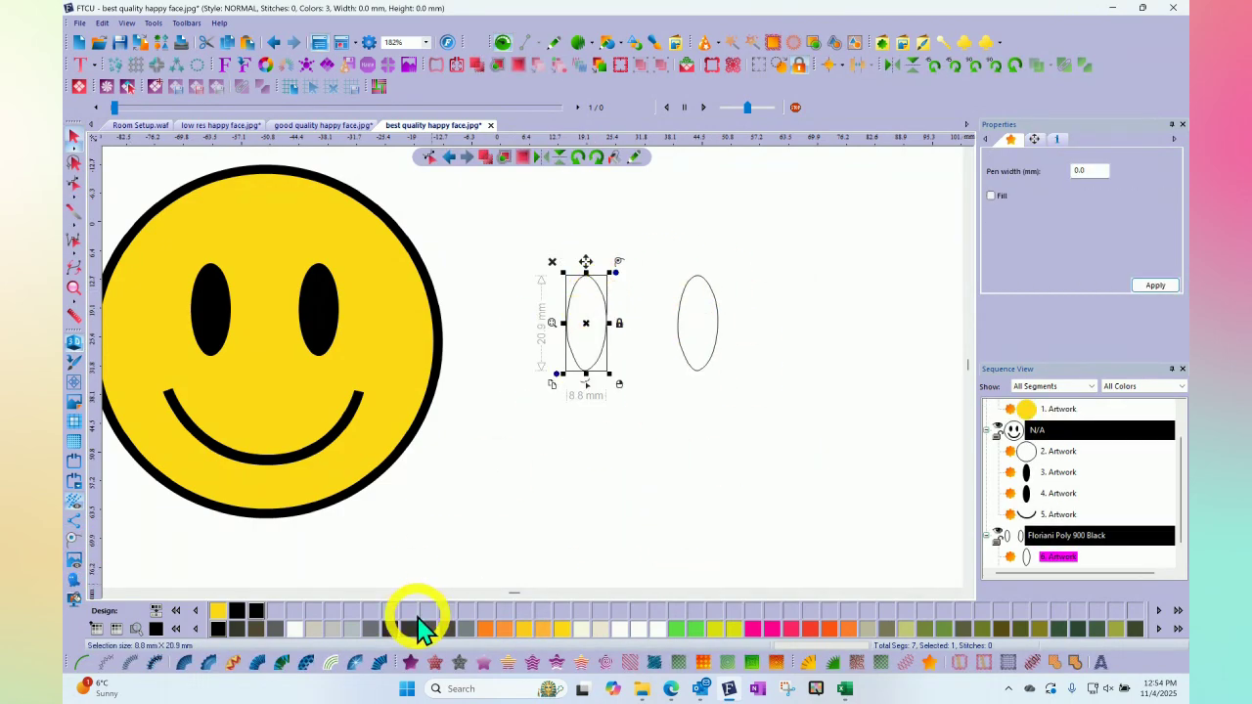
{"action": "left_click", "coordinate": [186, 664]}
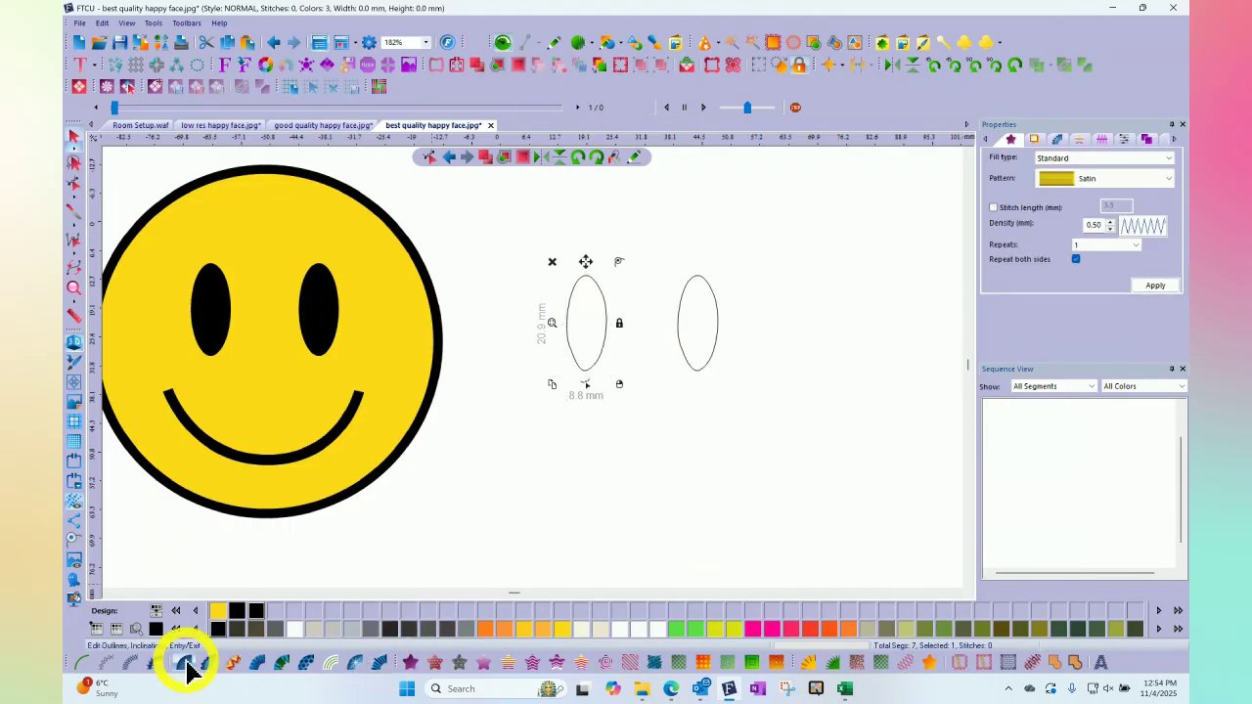
{"action": "left_click", "coordinate": [567, 315]}
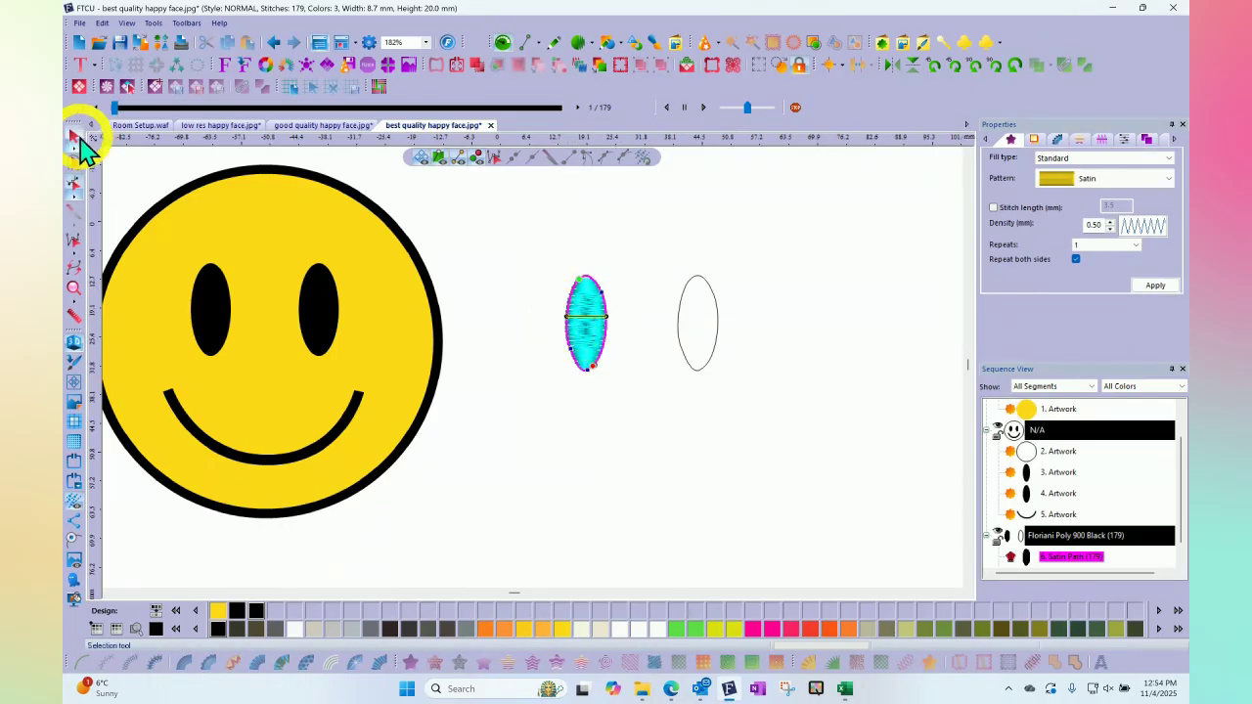
{"action": "left_click", "coordinate": [79, 138]}
{"action": "left_click", "coordinate": [495, 244]}
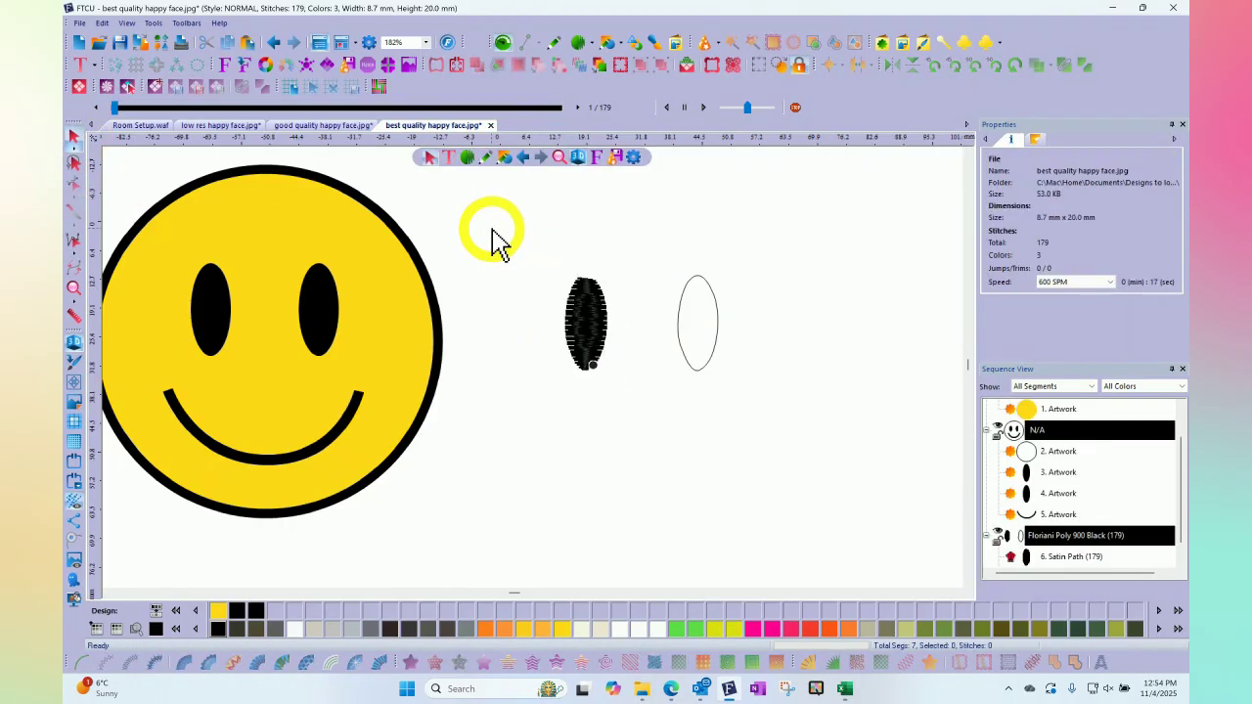
Trace a 45.3 × 17.1 mm smile outline with the magic wand, checking it without the backdrop.
{"action": "left_click", "coordinate": [74, 566]}
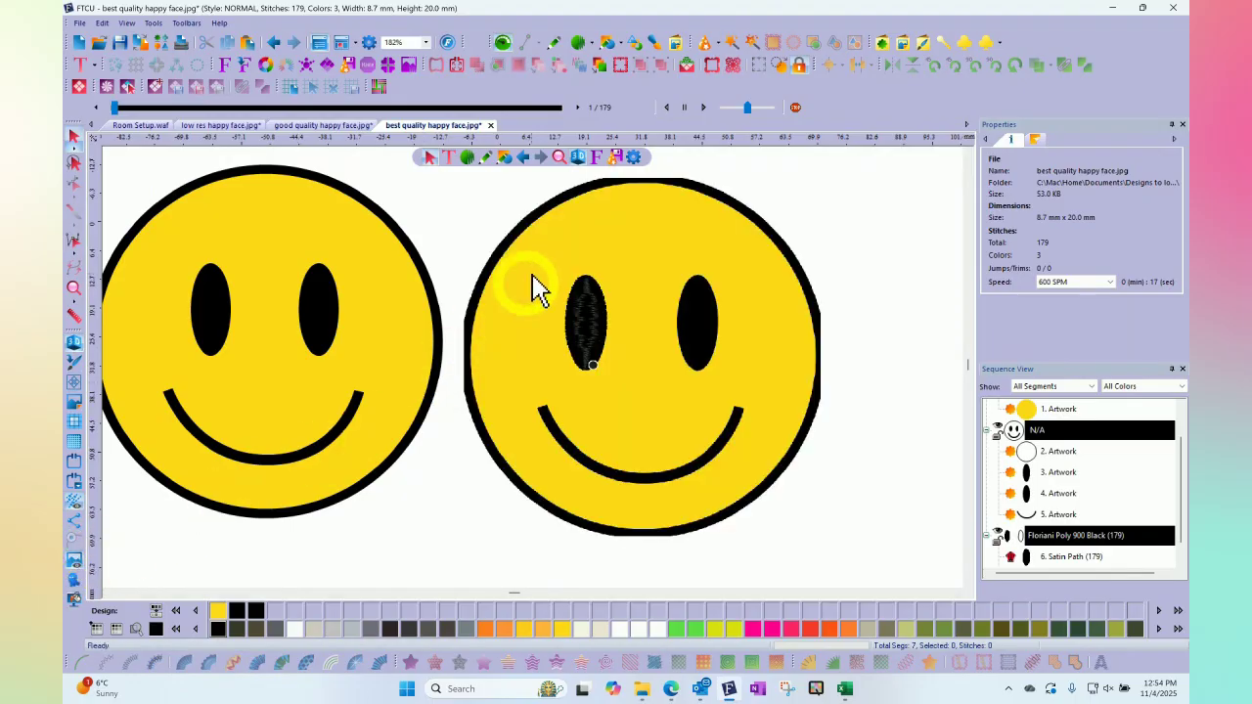
{"action": "left_click", "coordinate": [729, 42]}
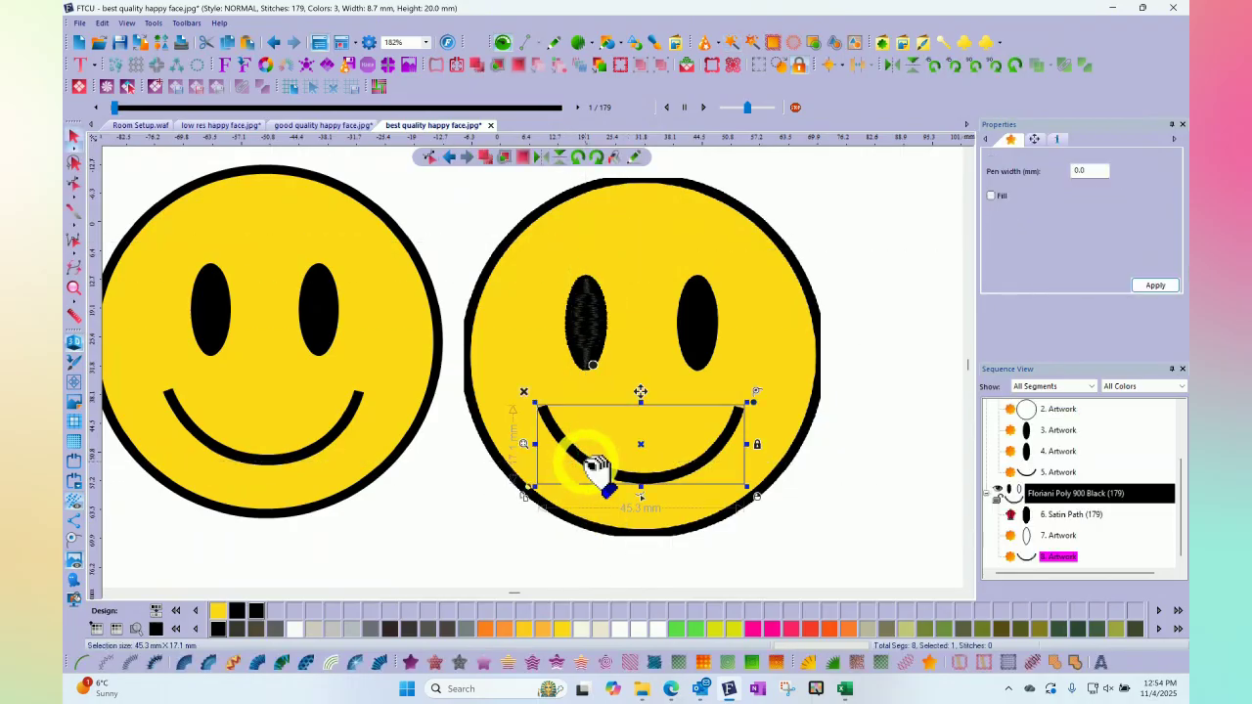
{"action": "left_click", "coordinate": [73, 560]}
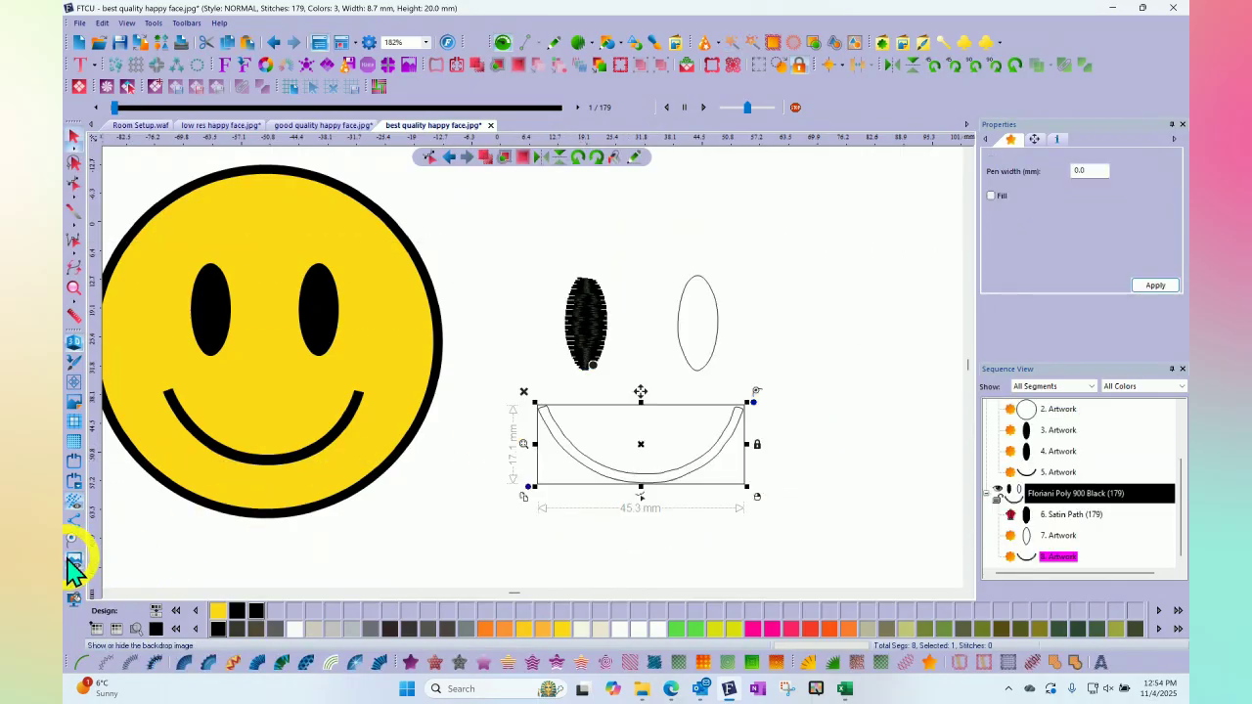
{"action": "left_click", "coordinate": [73, 562]}
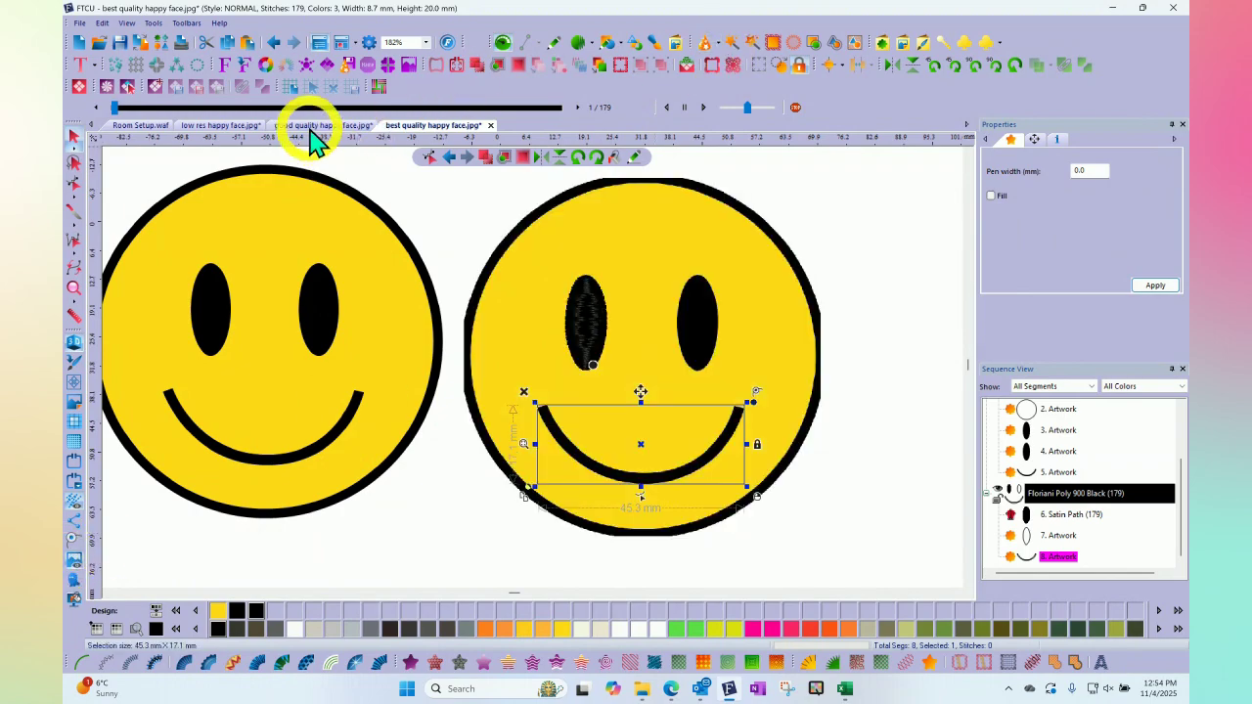
Switch to the 'good quality happy face.jpg' design and zoom in.
{"action": "left_click", "coordinate": [313, 125]}
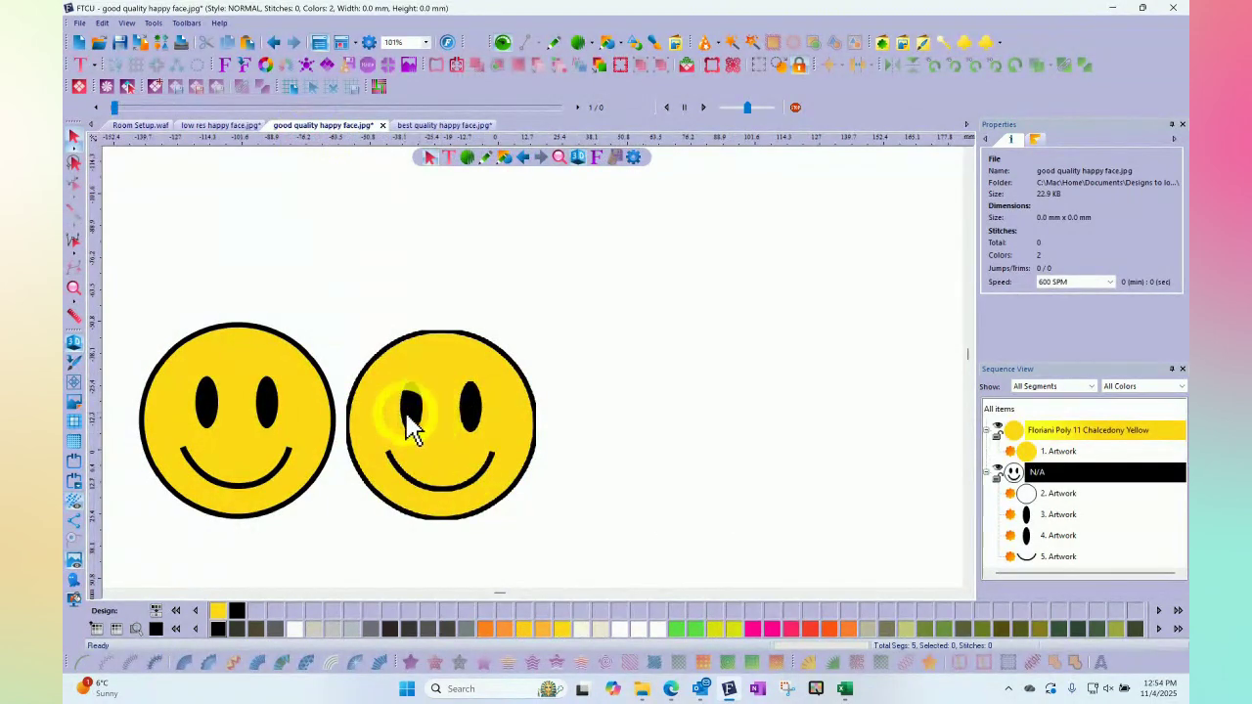
{"action": "scroll", "coordinate": [409, 423], "scroll_direction": "up", "scroll_amount": 3}
{"action": "scroll", "coordinate": [408, 423], "scroll_direction": "up", "scroll_amount": 4}
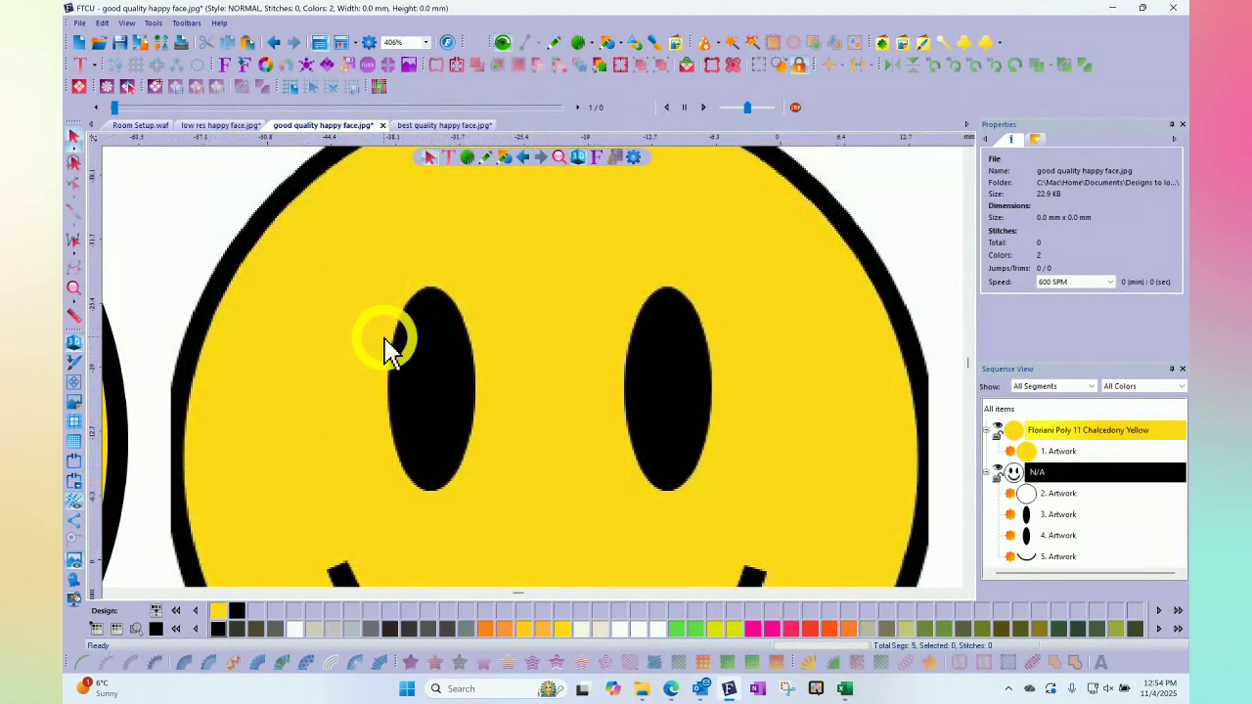
Trace both eyes as 8.2 mm-wide oval outlines in Floriani Poly 900 Black with the magic wand.
{"action": "left_click", "coordinate": [731, 43]}
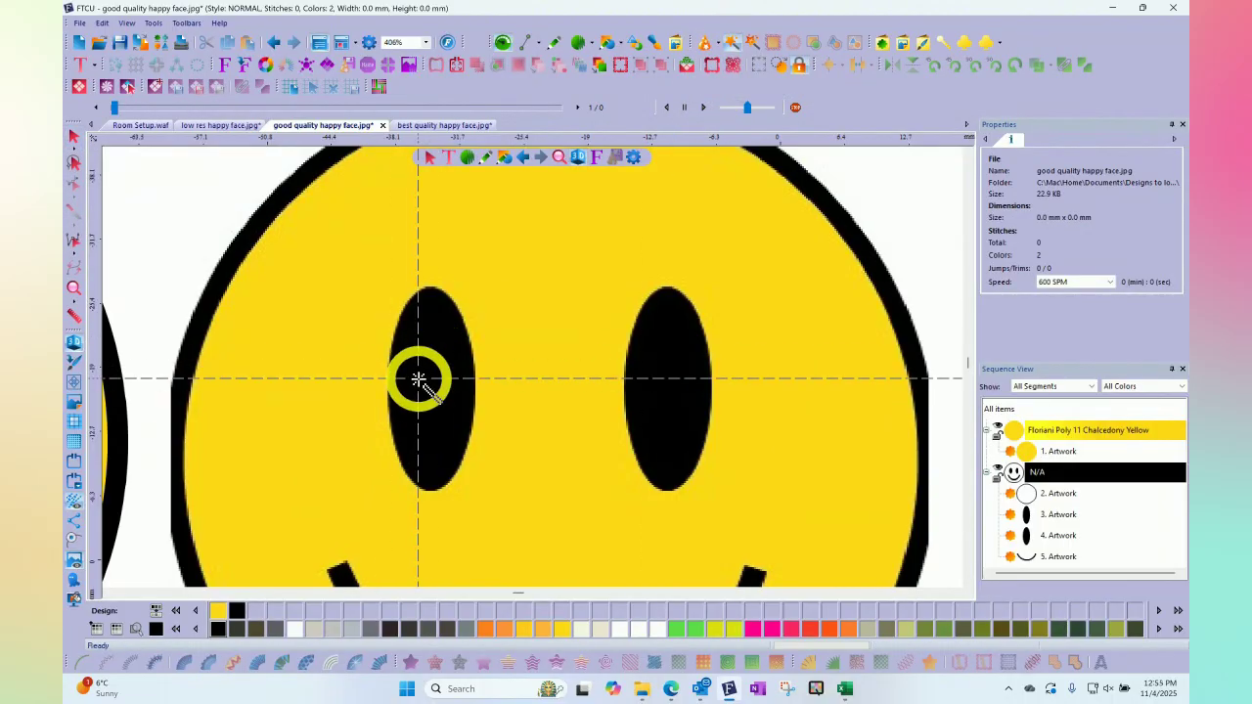
{"action": "scroll", "coordinate": [420, 372], "scroll_direction": "up", "scroll_amount": 3}
{"action": "scroll", "coordinate": [418, 379], "scroll_direction": "down", "scroll_amount": 3}
{"action": "scroll", "coordinate": [418, 379], "scroll_direction": "down", "scroll_amount": 2}
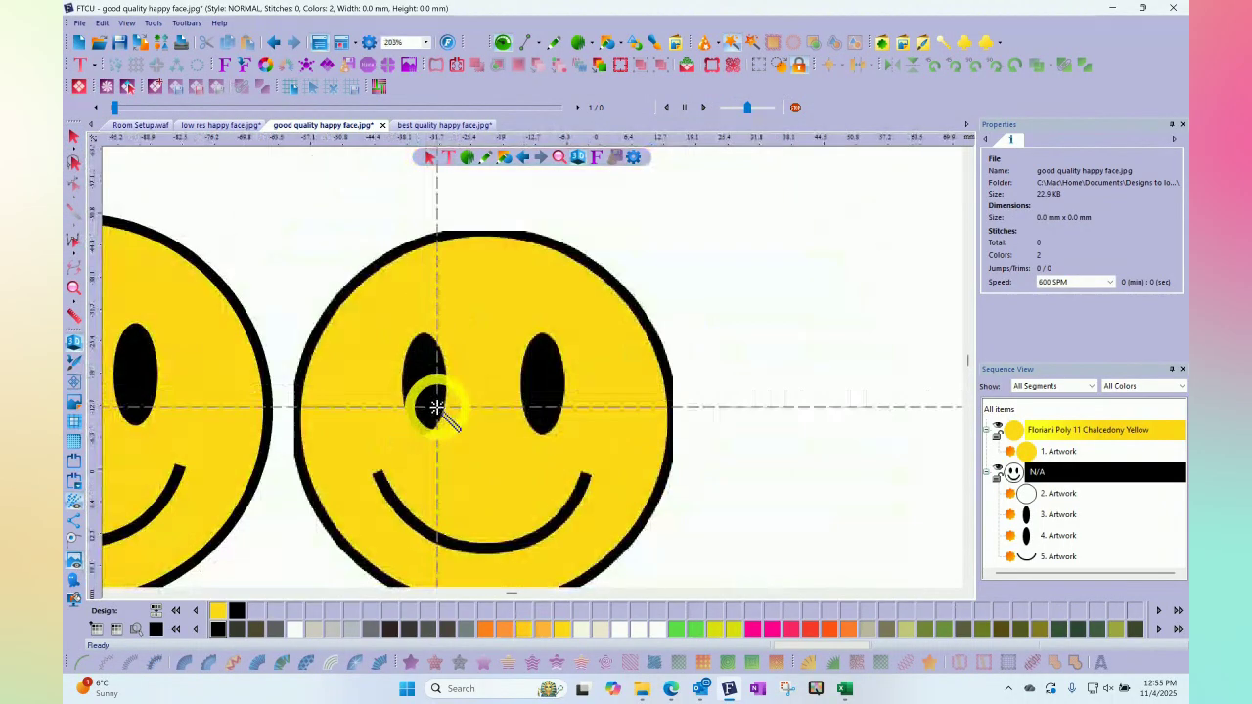
{"action": "left_click", "coordinate": [434, 396]}
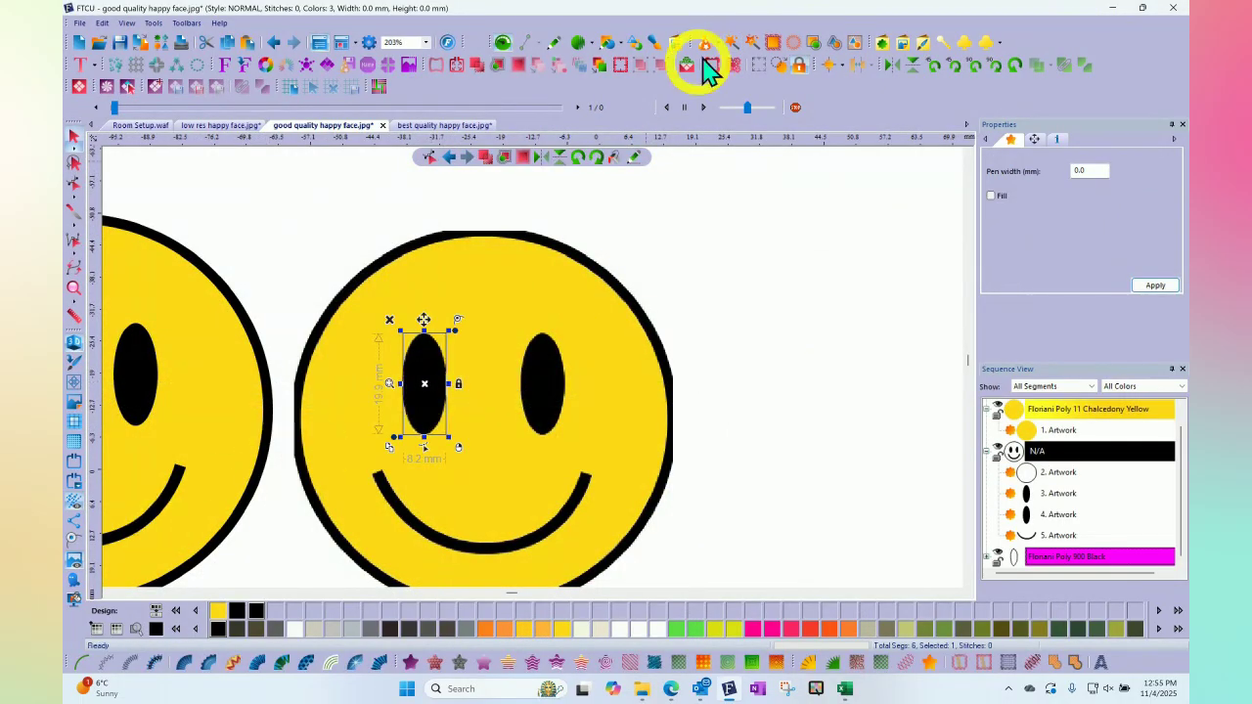
{"action": "left_click", "coordinate": [731, 45]}
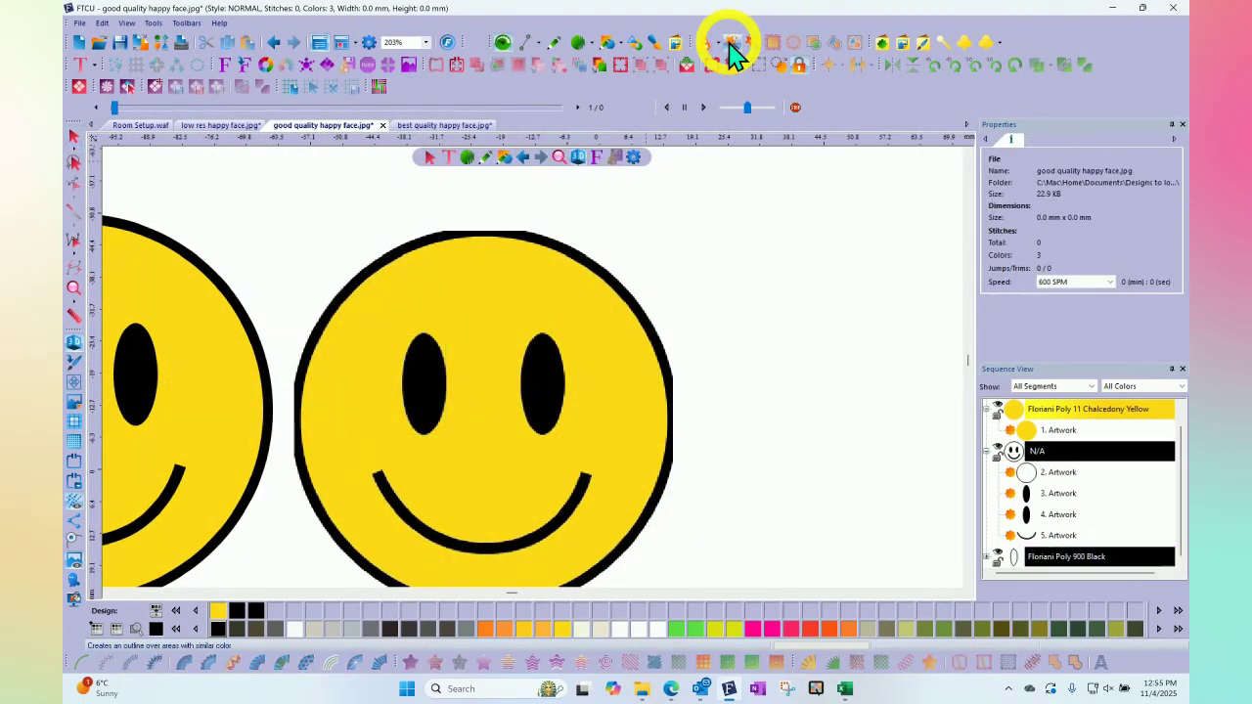
{"action": "left_click", "coordinate": [552, 374]}
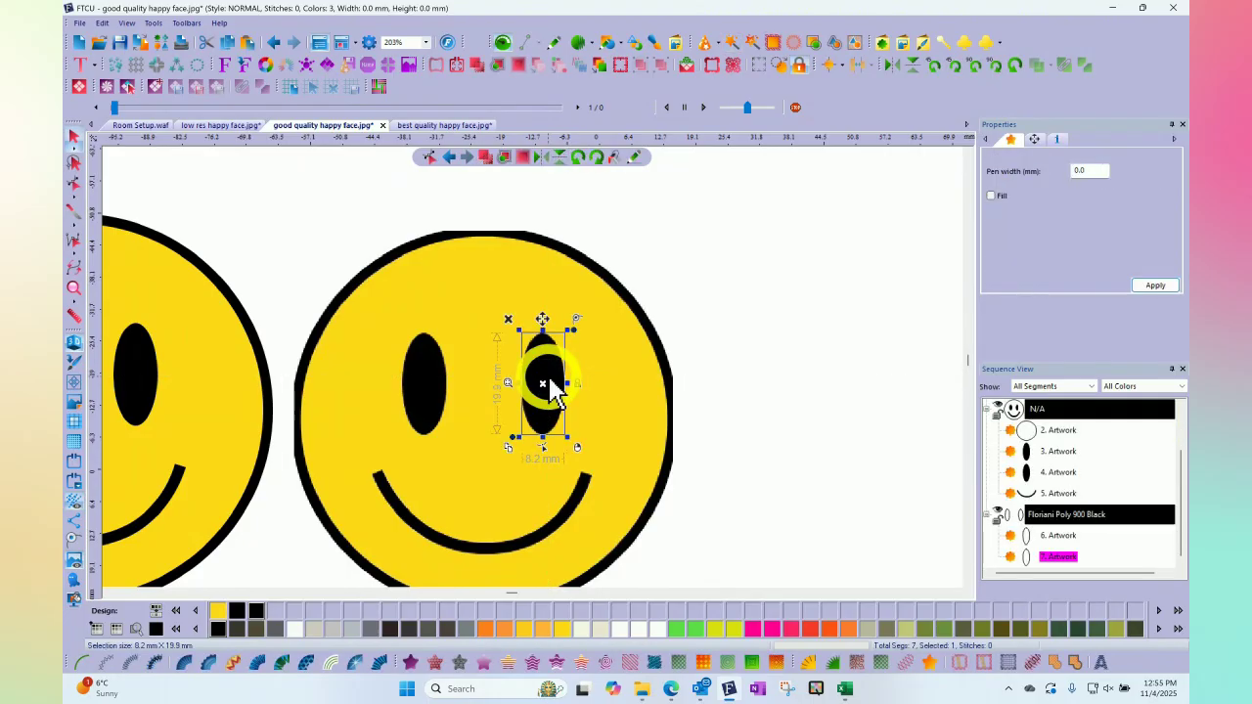
Hide the backdrop and make the right eye a 160-stitch, 8.2 × 19.2 mm satin path with an inclination across it.
{"action": "left_click", "coordinate": [77, 563]}
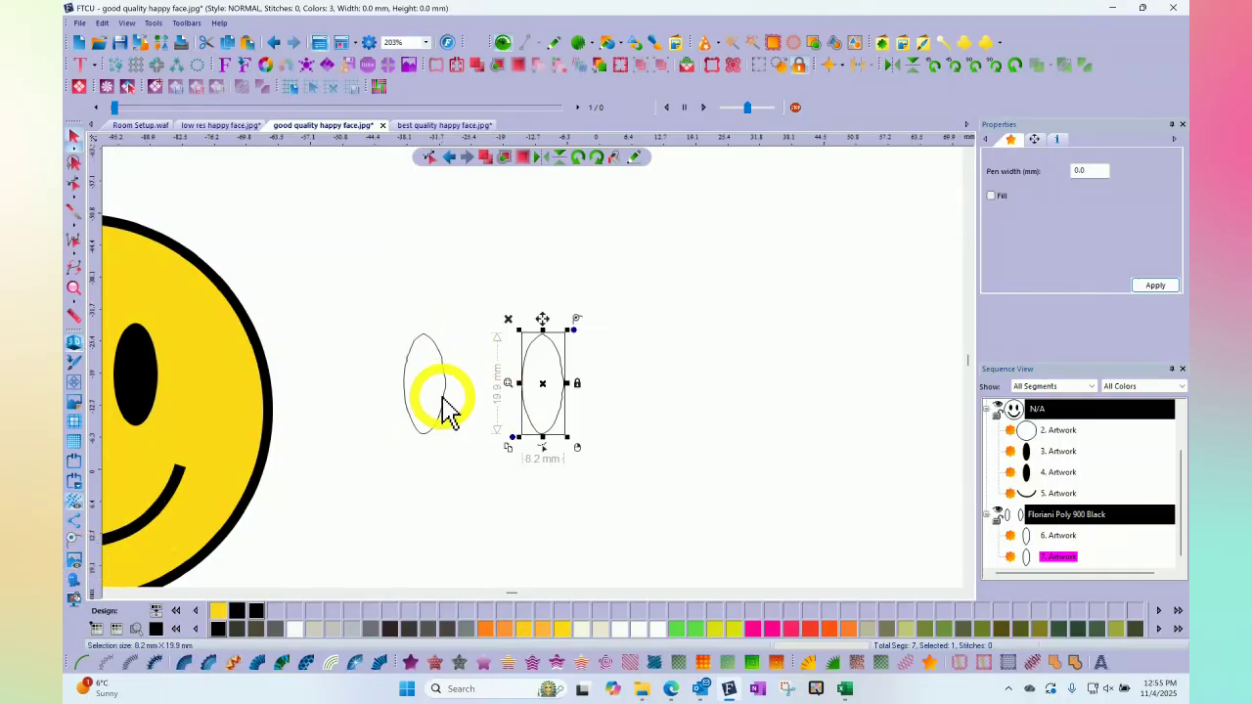
{"action": "scroll", "coordinate": [443, 420], "scroll_direction": "up", "scroll_amount": 1}
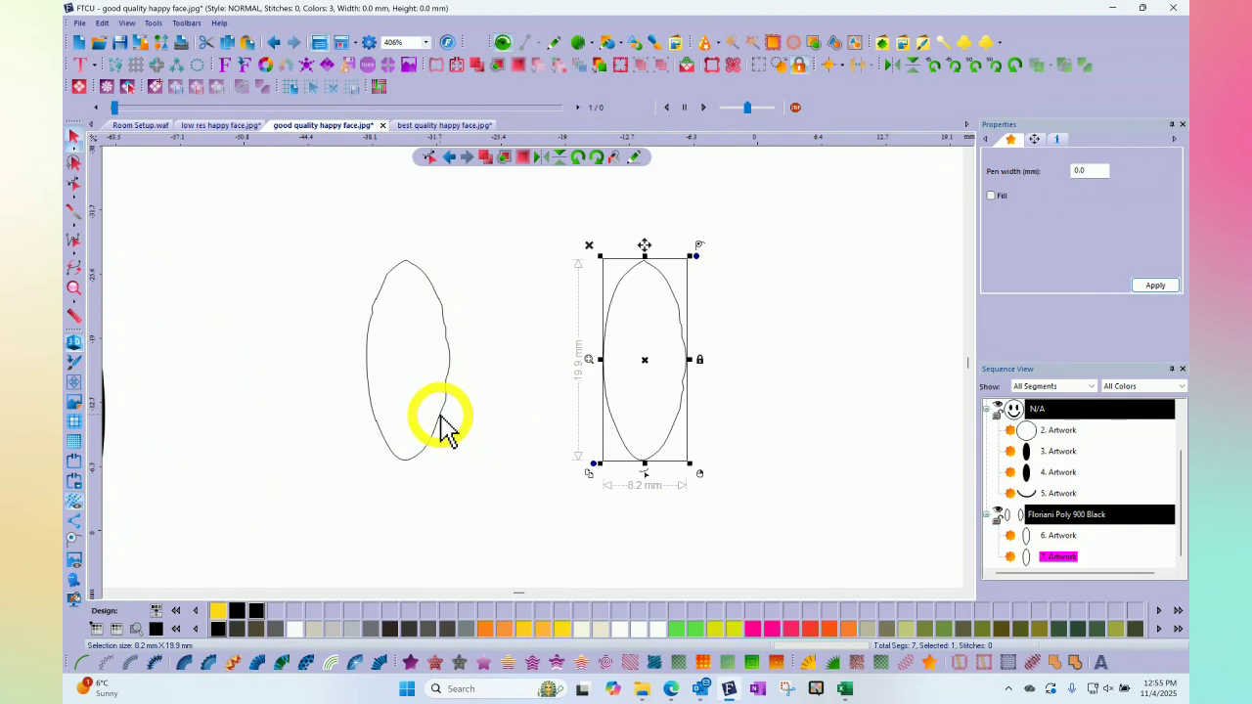
{"action": "scroll", "coordinate": [443, 423], "scroll_direction": "down", "scroll_amount": 1}
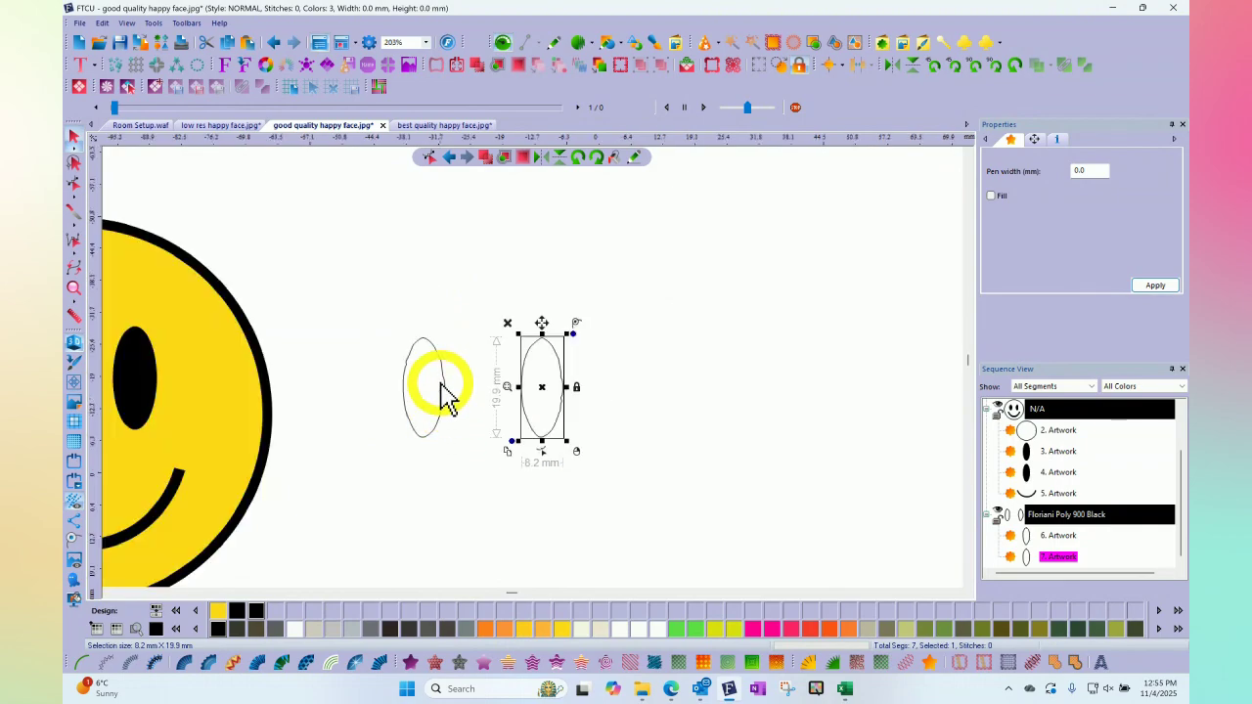
{"action": "left_click", "coordinate": [186, 663]}
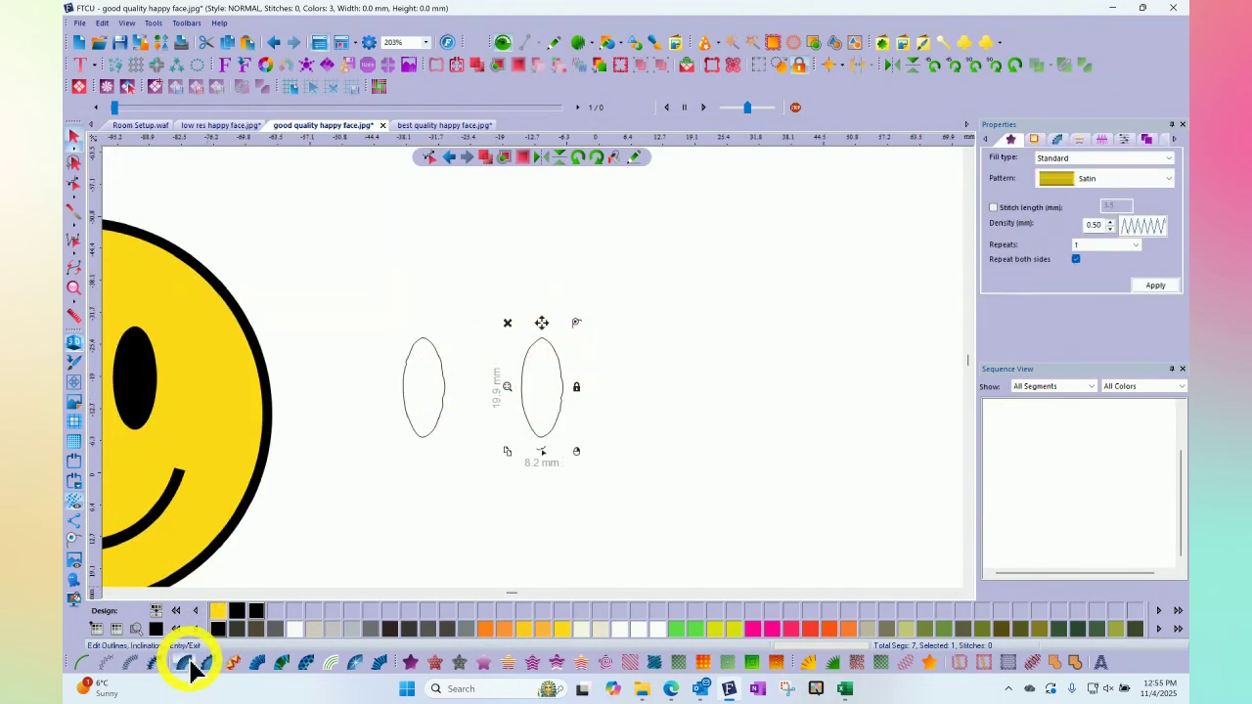
{"action": "left_click_drag", "start_coordinate": [521, 383], "coordinate": [563, 387]}
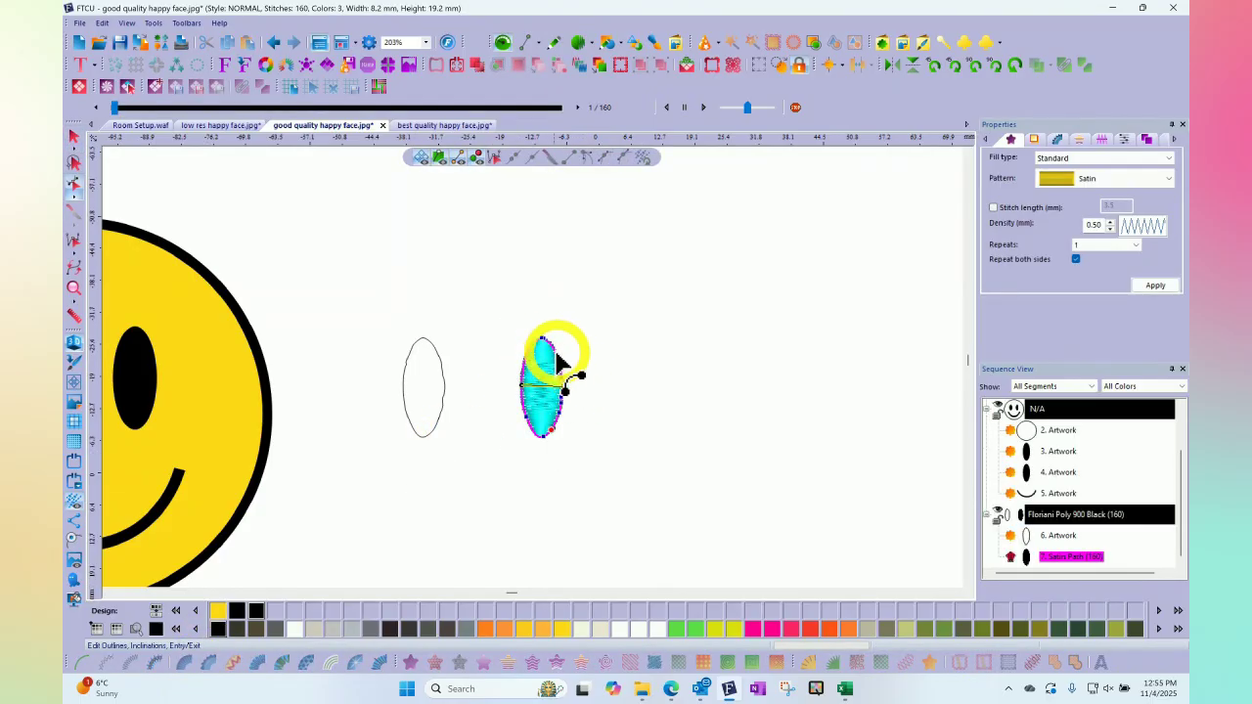
{"action": "left_click", "coordinate": [75, 137]}
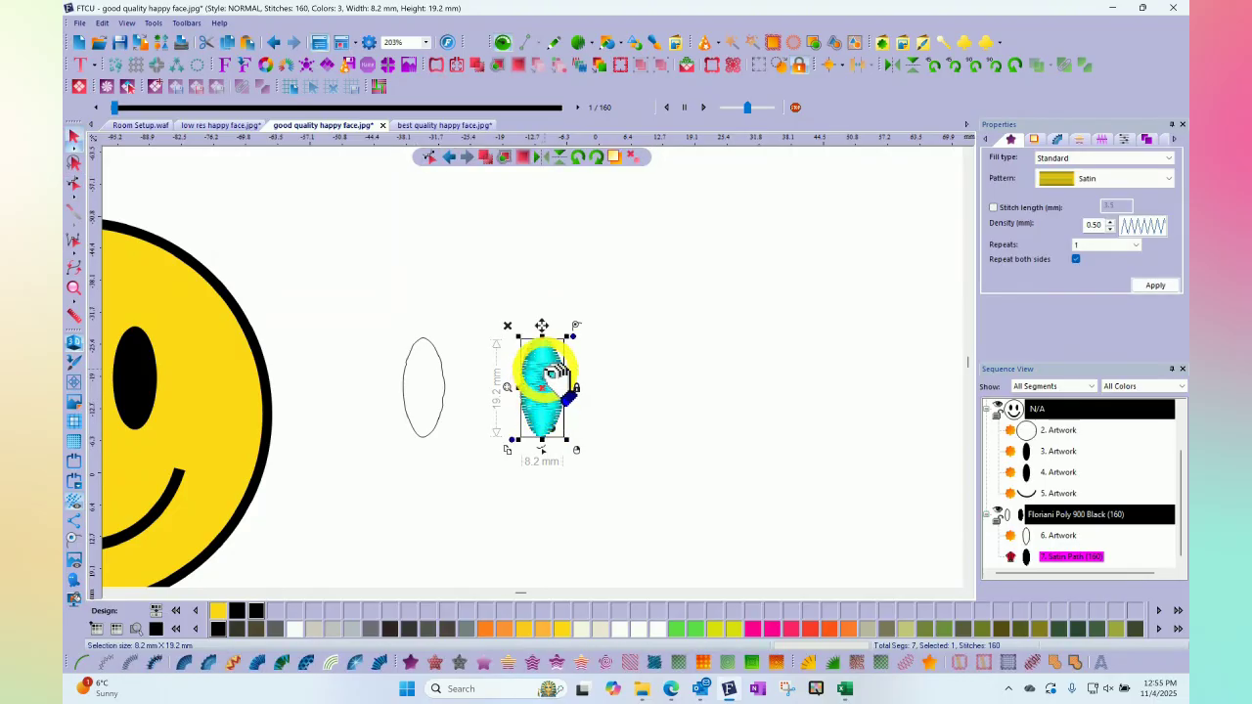
In Edit Outlines, select the points along the satin eye's right edge.
{"action": "scroll", "coordinate": [554, 371], "scroll_direction": "up", "scroll_amount": 1}
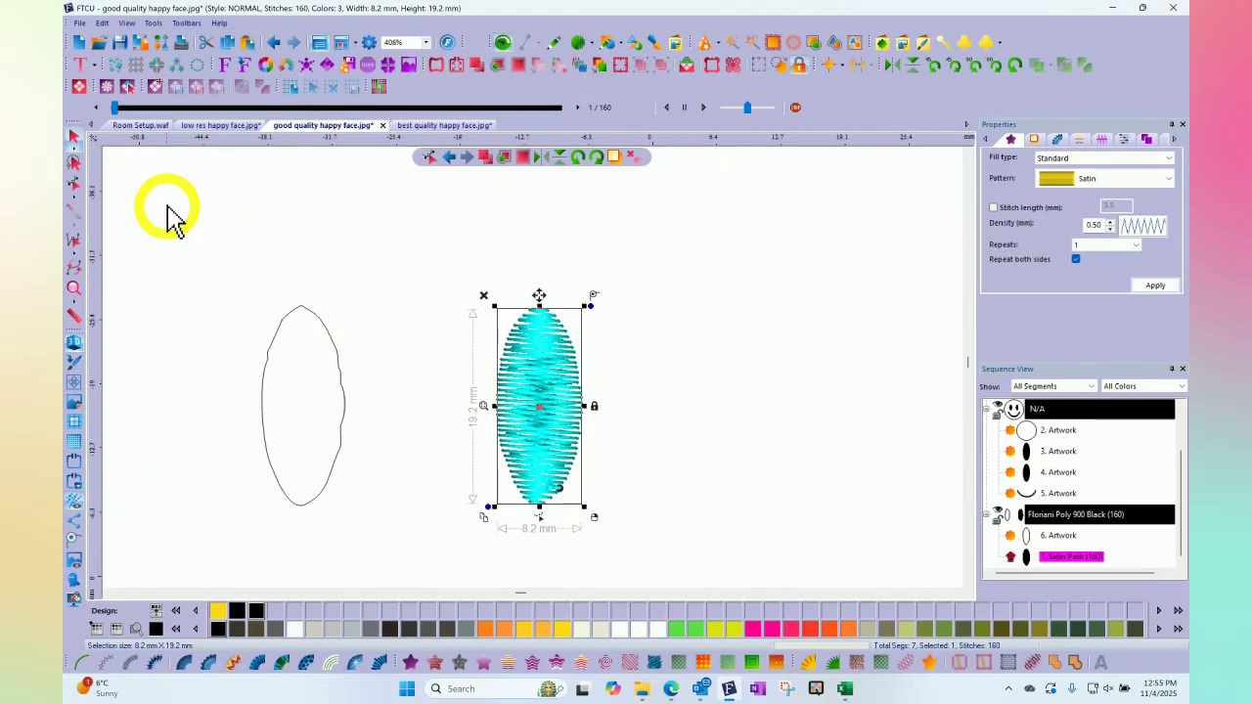
{"action": "left_click", "coordinate": [81, 191]}
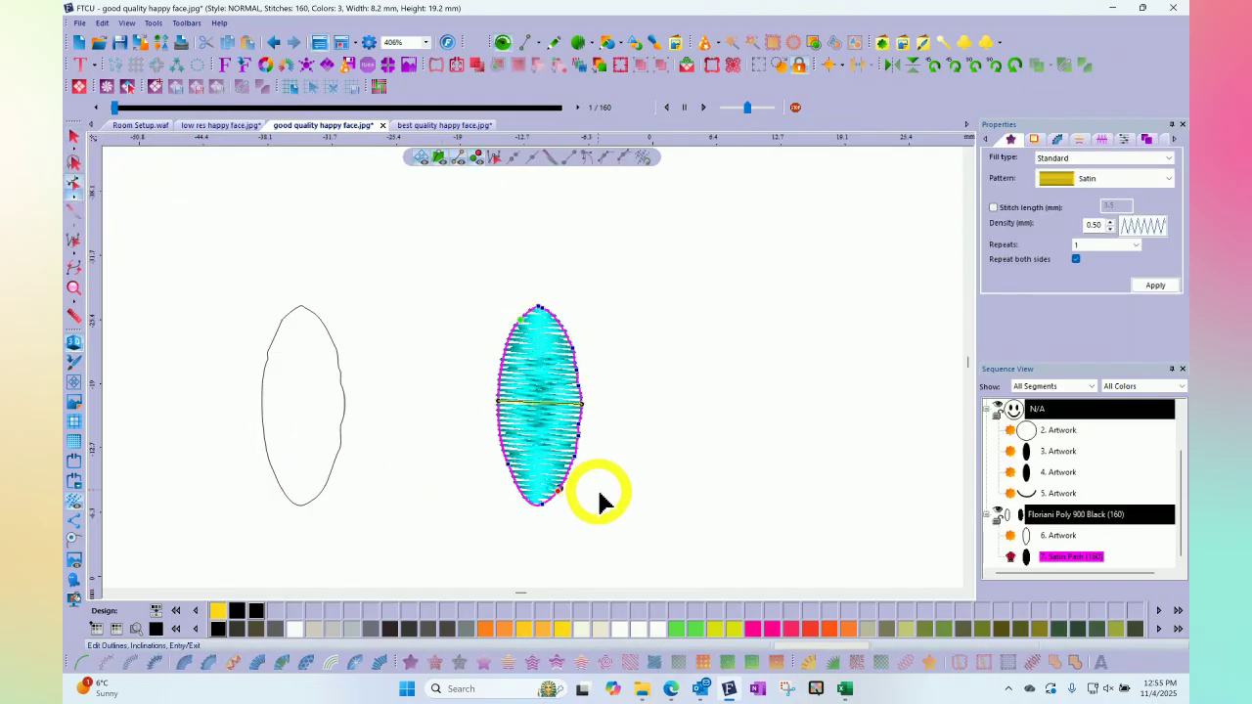
{"action": "left_click_drag", "start_coordinate": [610, 323], "coordinate": [556, 516]}
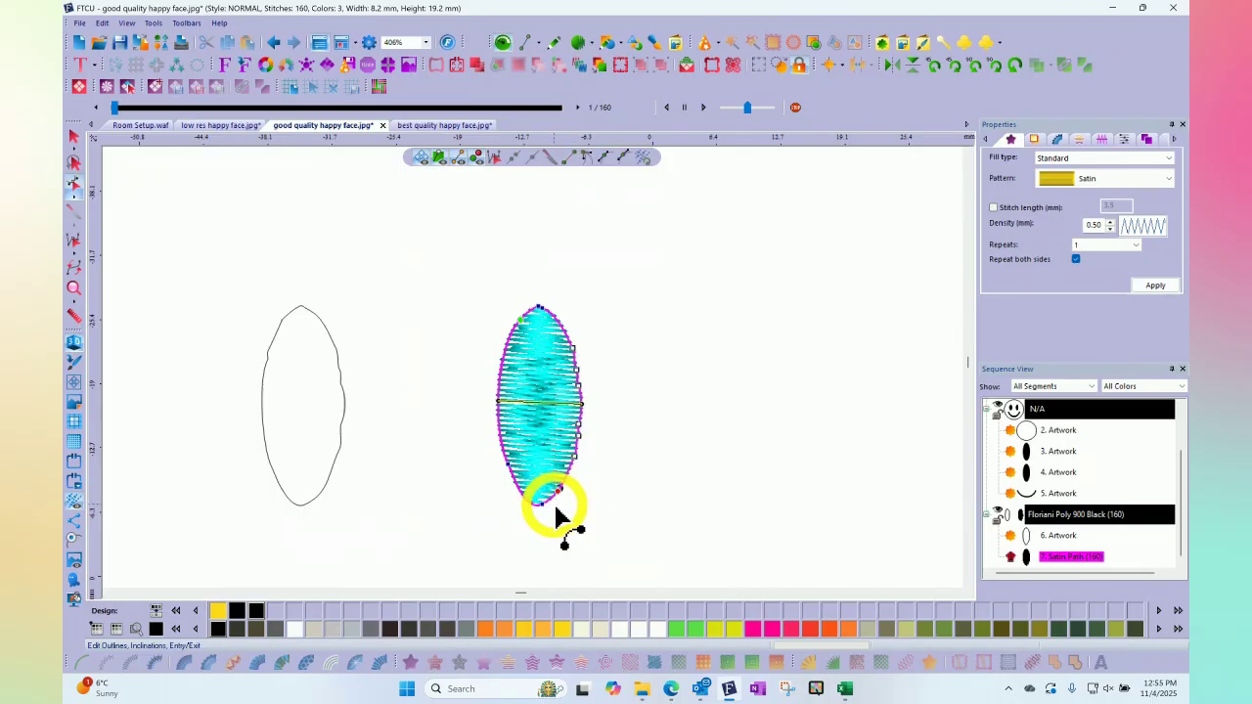
Smooth the selected right-edge points of the satin eye.
{"action": "right_click", "coordinate": [583, 384]}
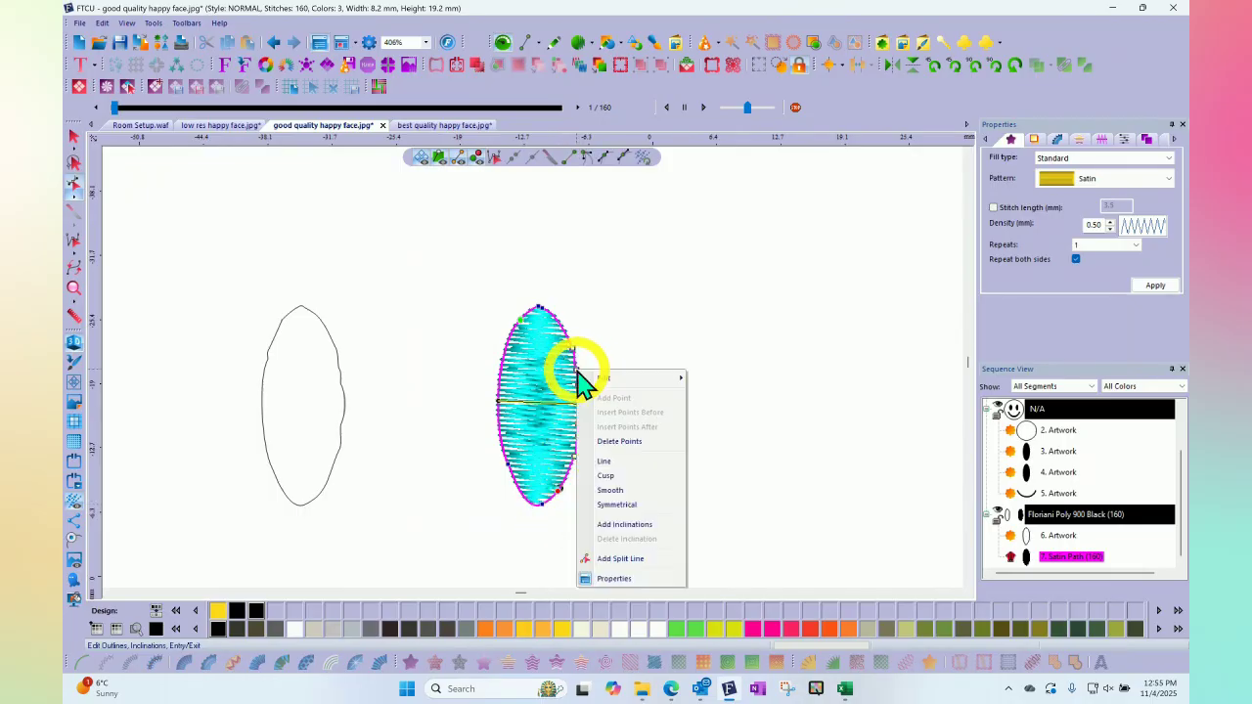
{"action": "left_click", "coordinate": [616, 492]}
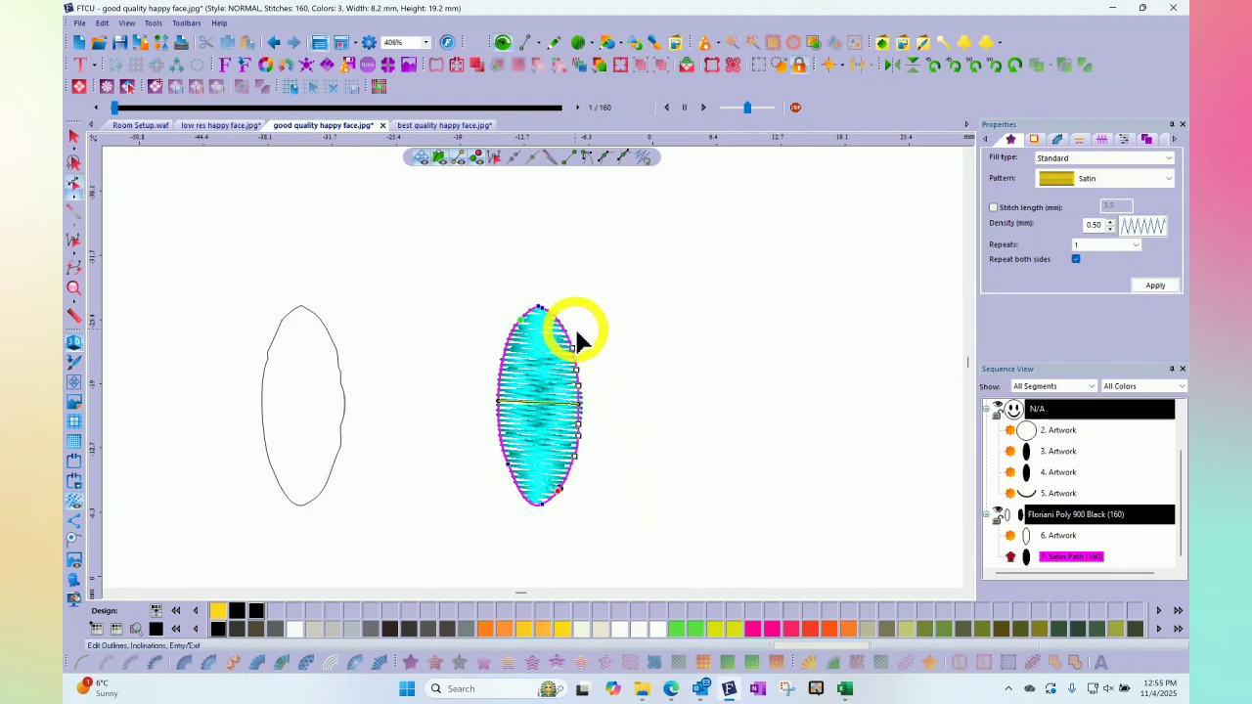
{"action": "left_click", "coordinate": [606, 374]}
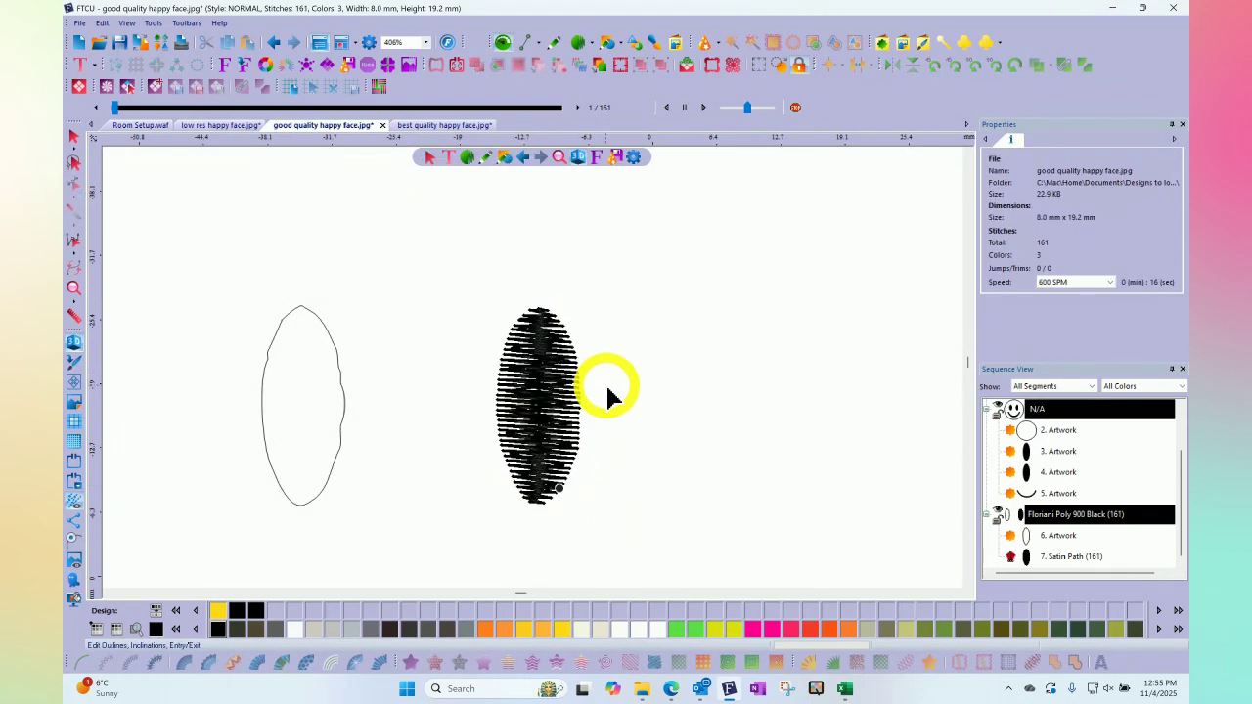
Smooth the right-edge points again, leaving a 162-stitch, 8.0 × 19.2 mm black satin eye.
{"action": "left_click", "coordinate": [585, 418]}
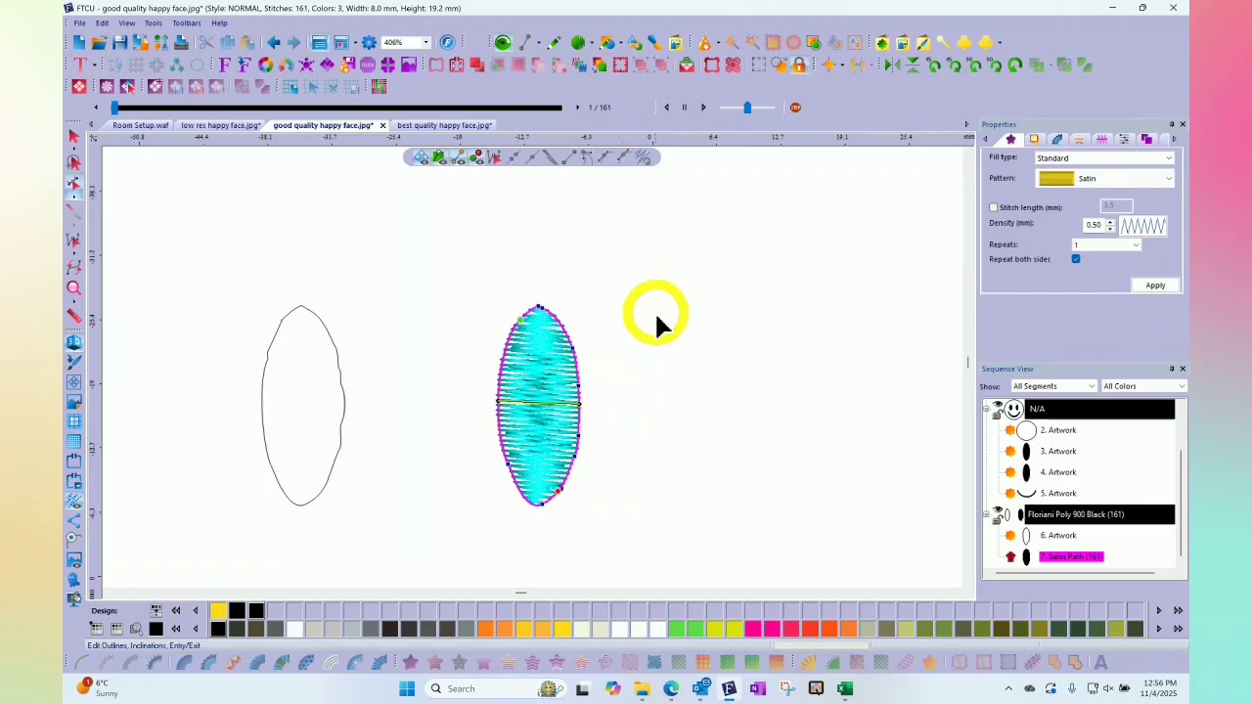
{"action": "left_click_drag", "start_coordinate": [655, 308], "coordinate": [557, 521]}
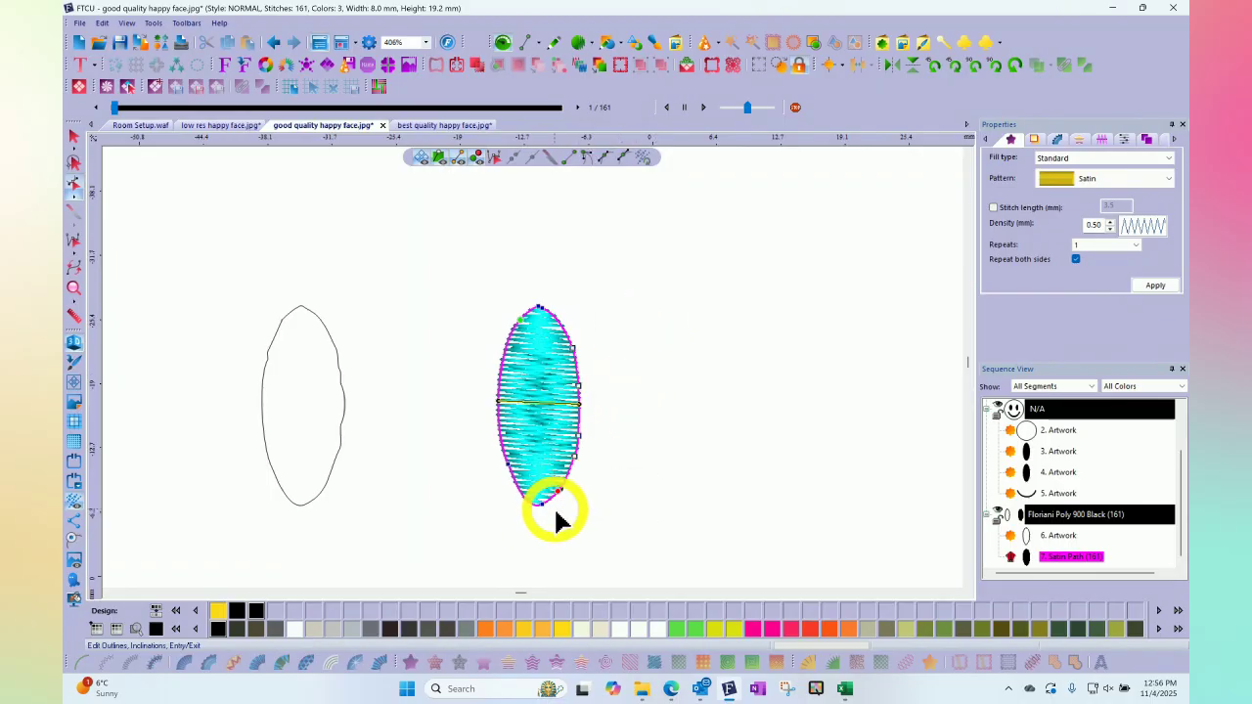
{"action": "right_click", "coordinate": [581, 384]}
{"action": "left_click", "coordinate": [611, 503]}
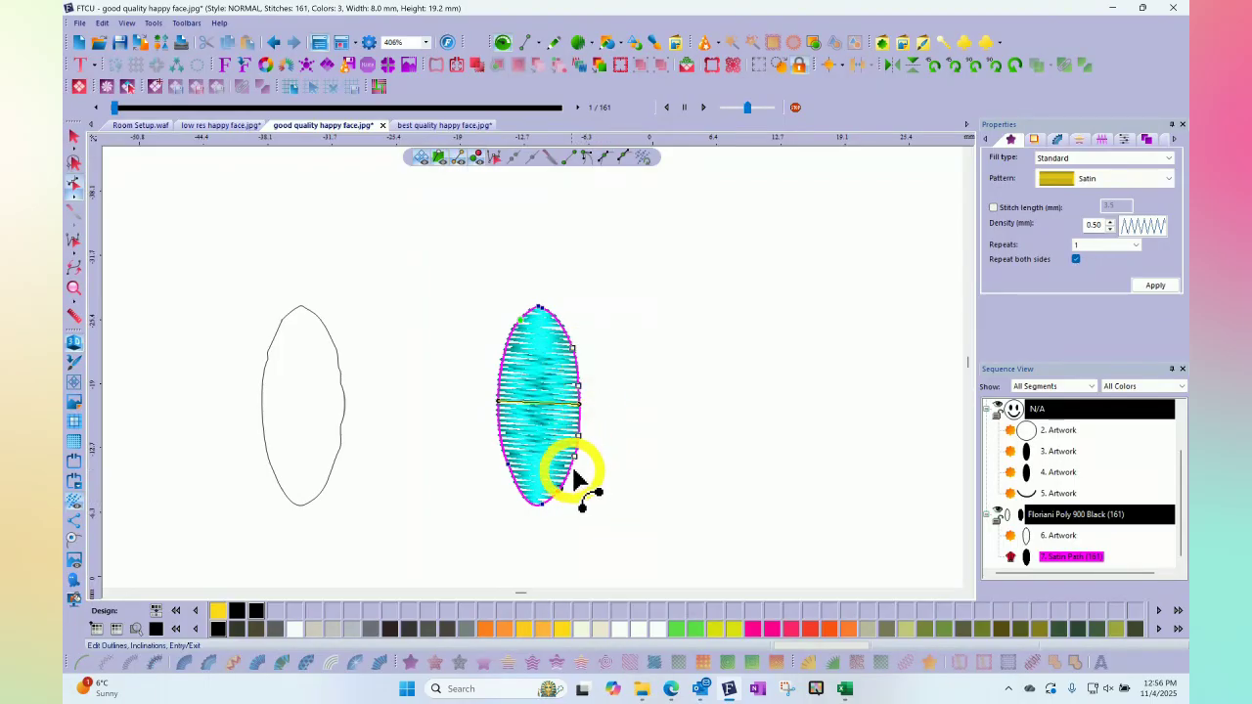
{"action": "left_click", "coordinate": [73, 136]}
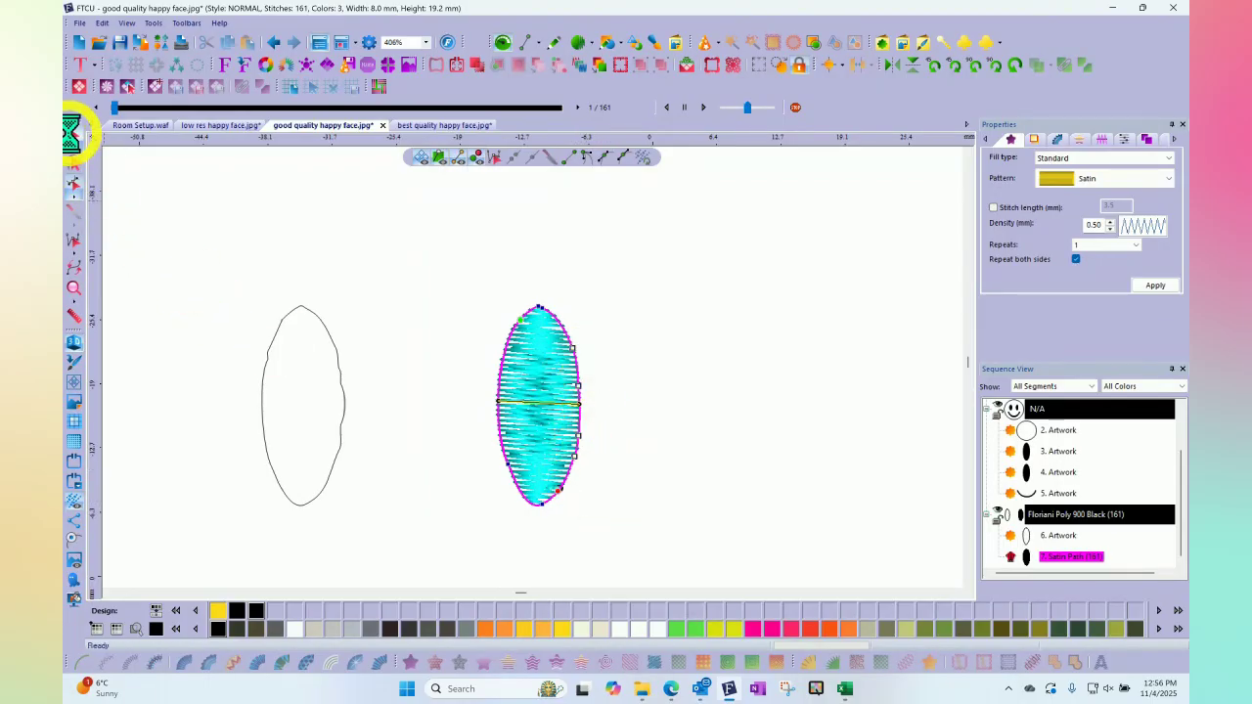
{"action": "left_click", "coordinate": [338, 242]}
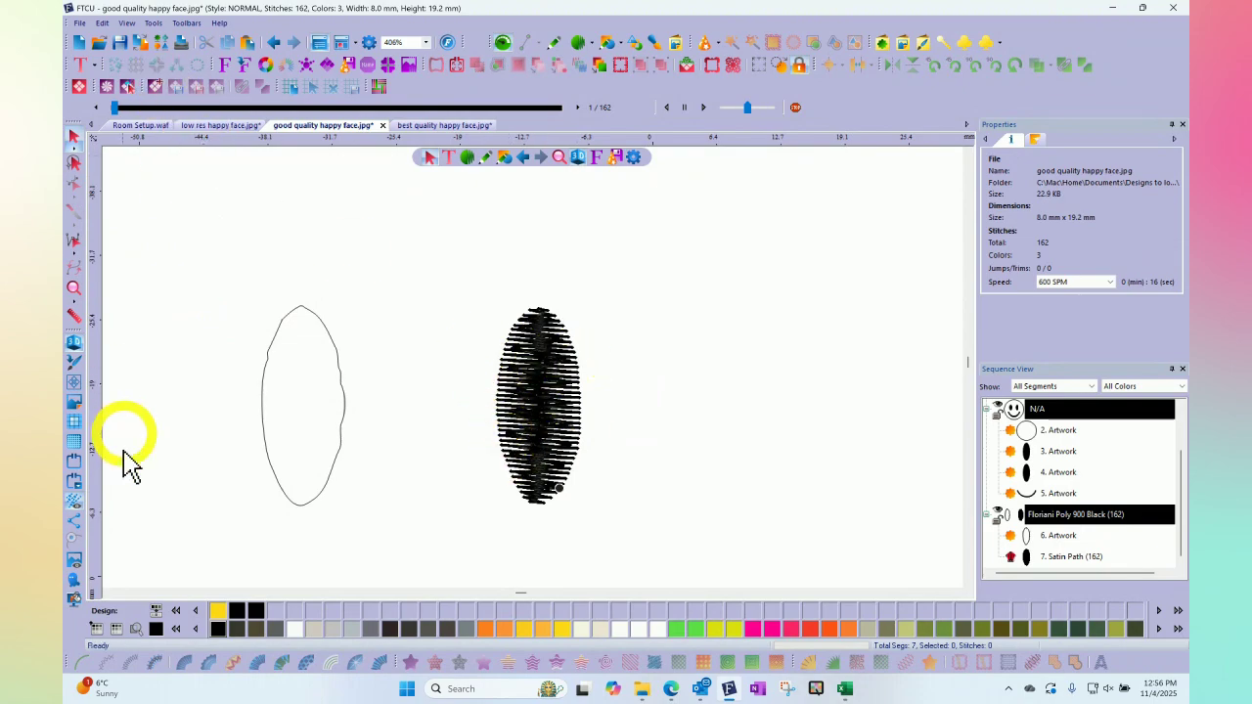
{"action": "left_click", "coordinate": [76, 577]}
{"action": "scroll", "coordinate": [217, 431], "scroll_direction": "down", "scroll_amount": 1}
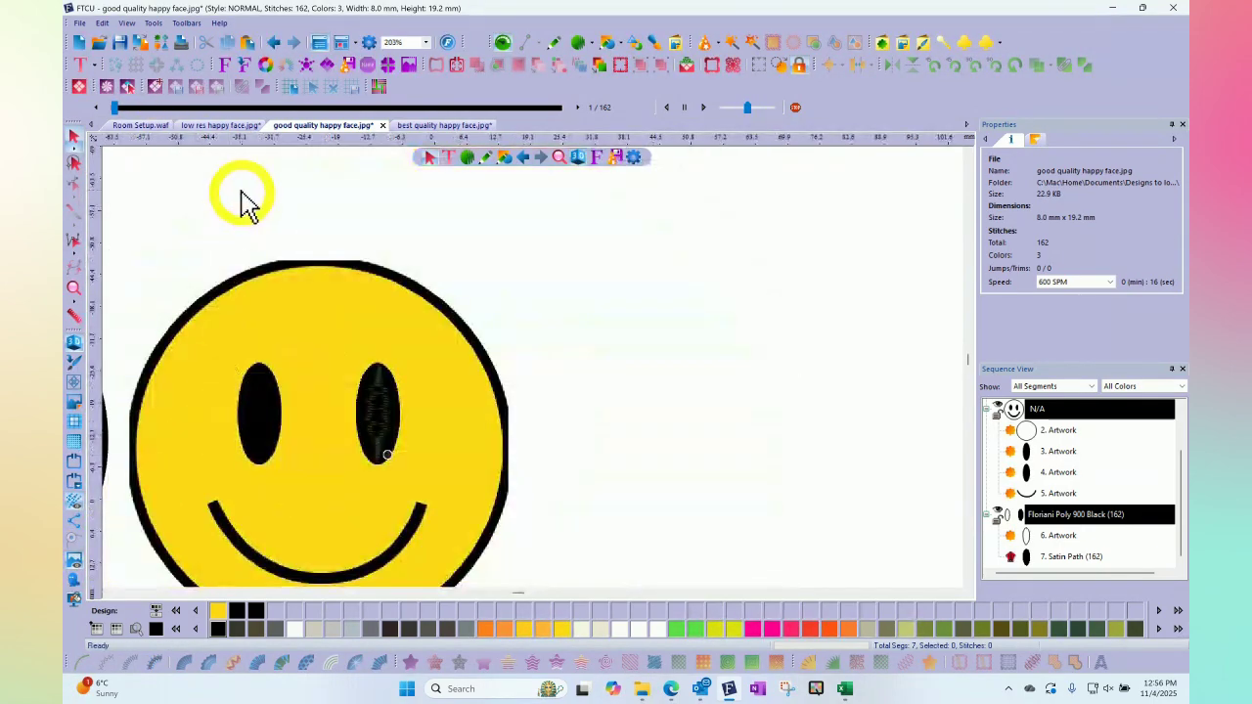
{"action": "left_click", "coordinate": [213, 128]}
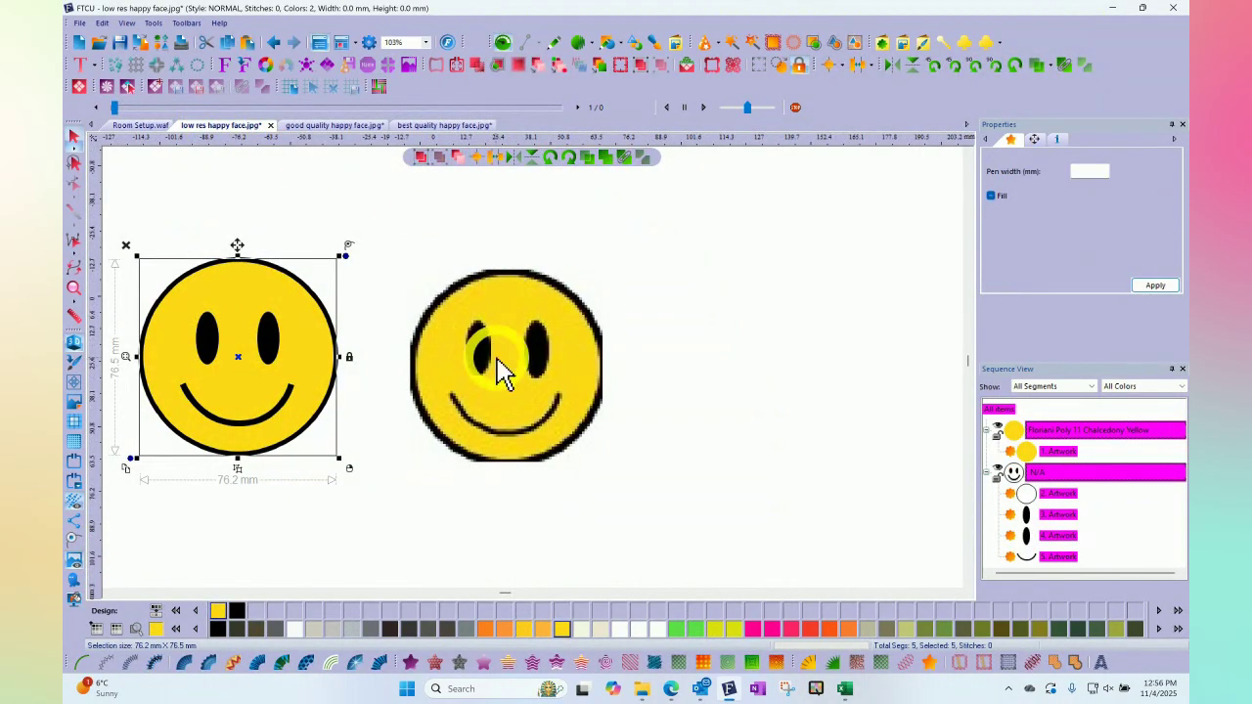
{"action": "scroll", "coordinate": [499, 370], "scroll_direction": "up", "scroll_amount": 1}
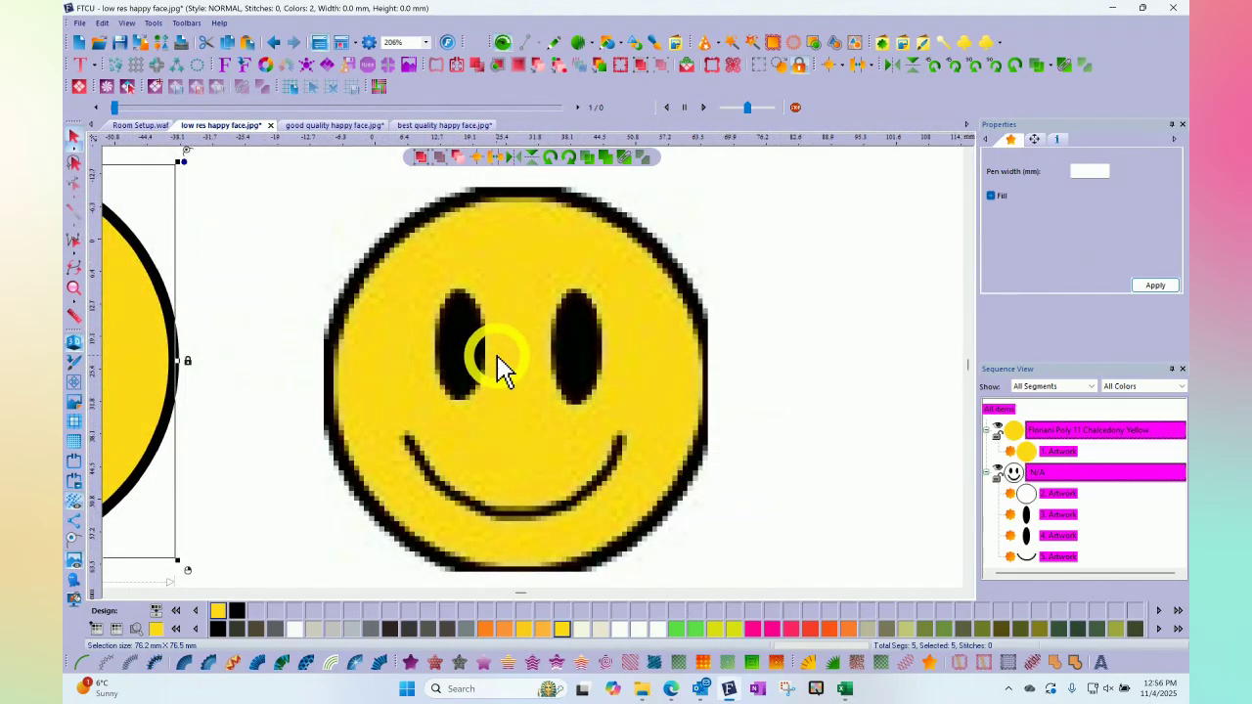
{"action": "left_click", "coordinate": [733, 44]}
{"action": "left_click", "coordinate": [450, 342]}
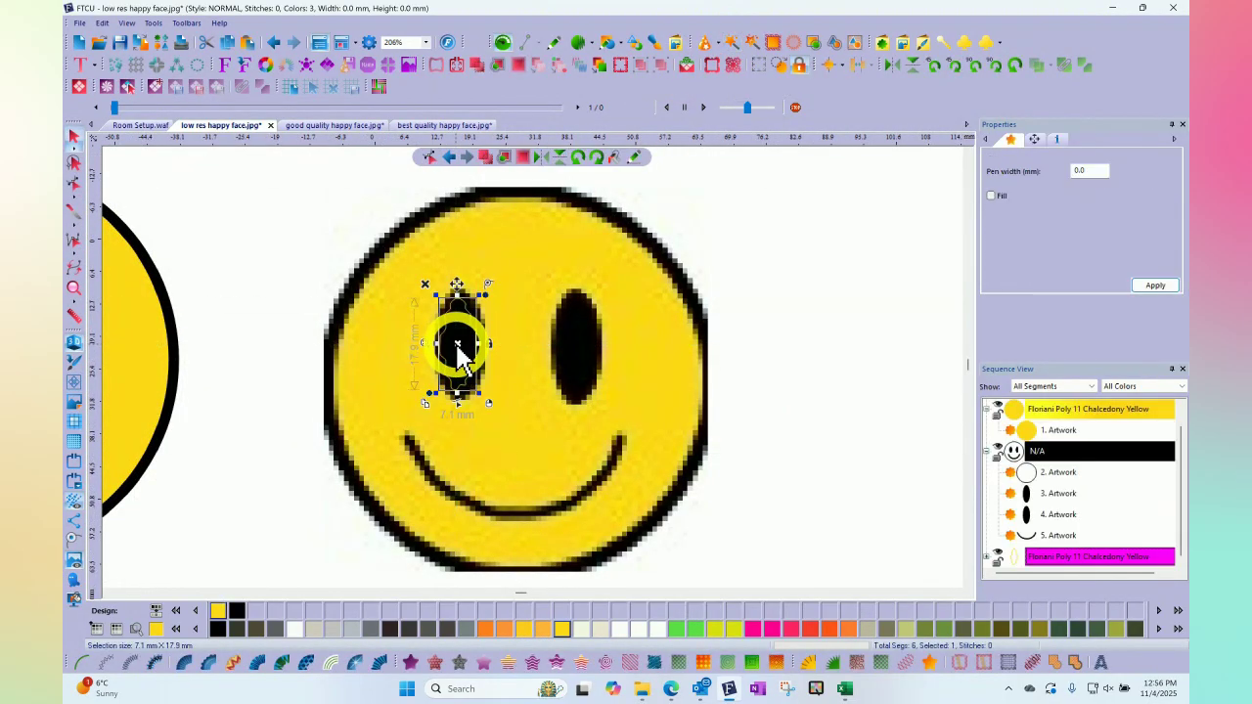
{"action": "scroll", "coordinate": [460, 350], "scroll_direction": "up", "scroll_amount": 1}
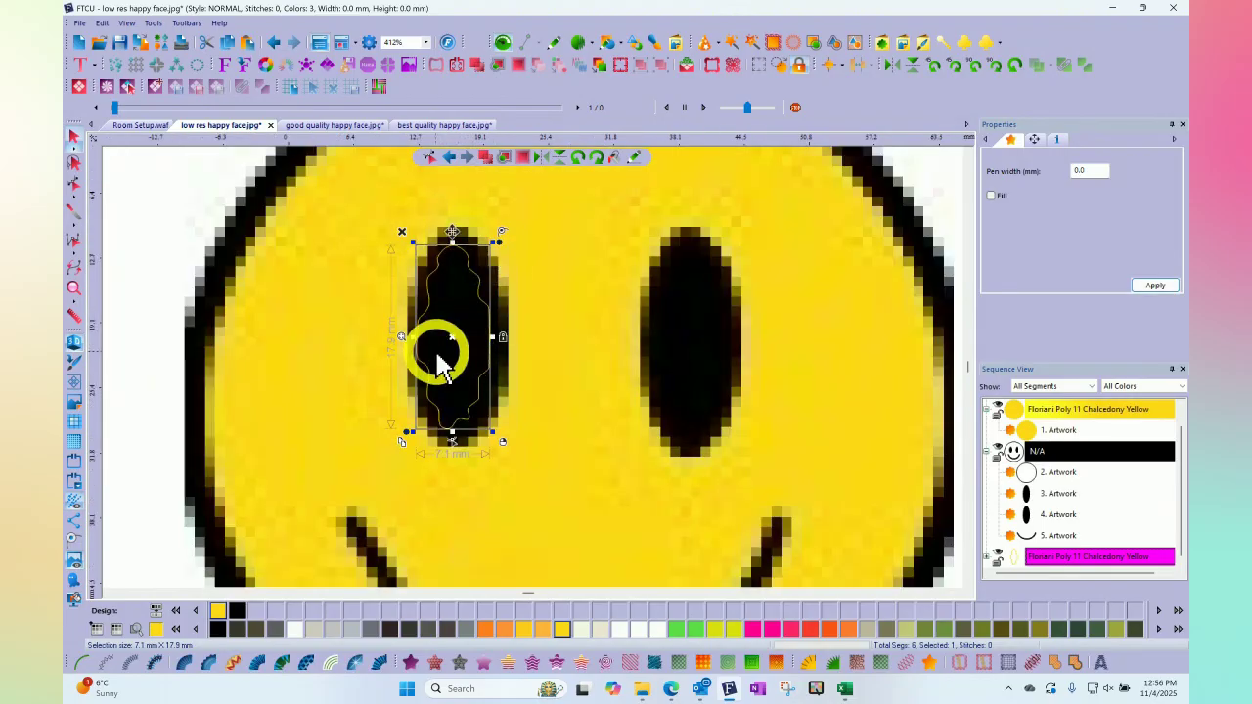
{"action": "scroll", "coordinate": [440, 366], "scroll_direction": "down", "scroll_amount": 1}
{"action": "left_click", "coordinate": [443, 364]}
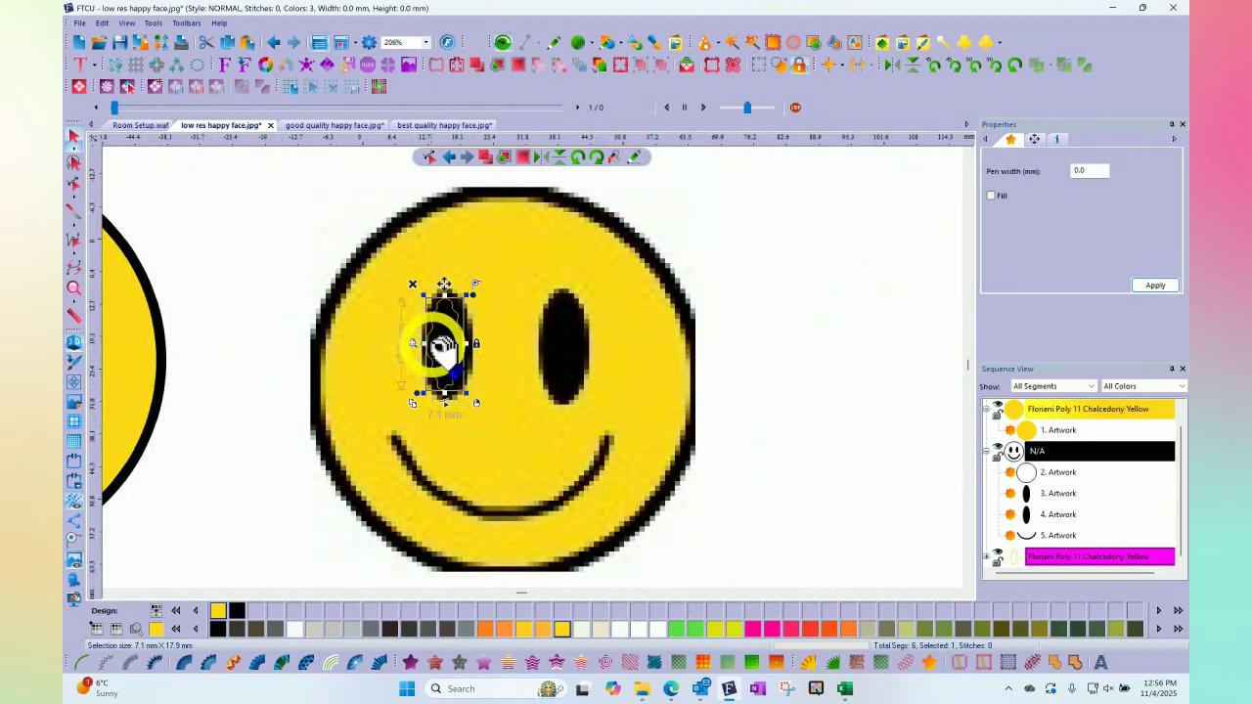
Choose the Artwork Tool with Line as its drawing mode.
{"action": "left_click", "coordinate": [414, 286]}
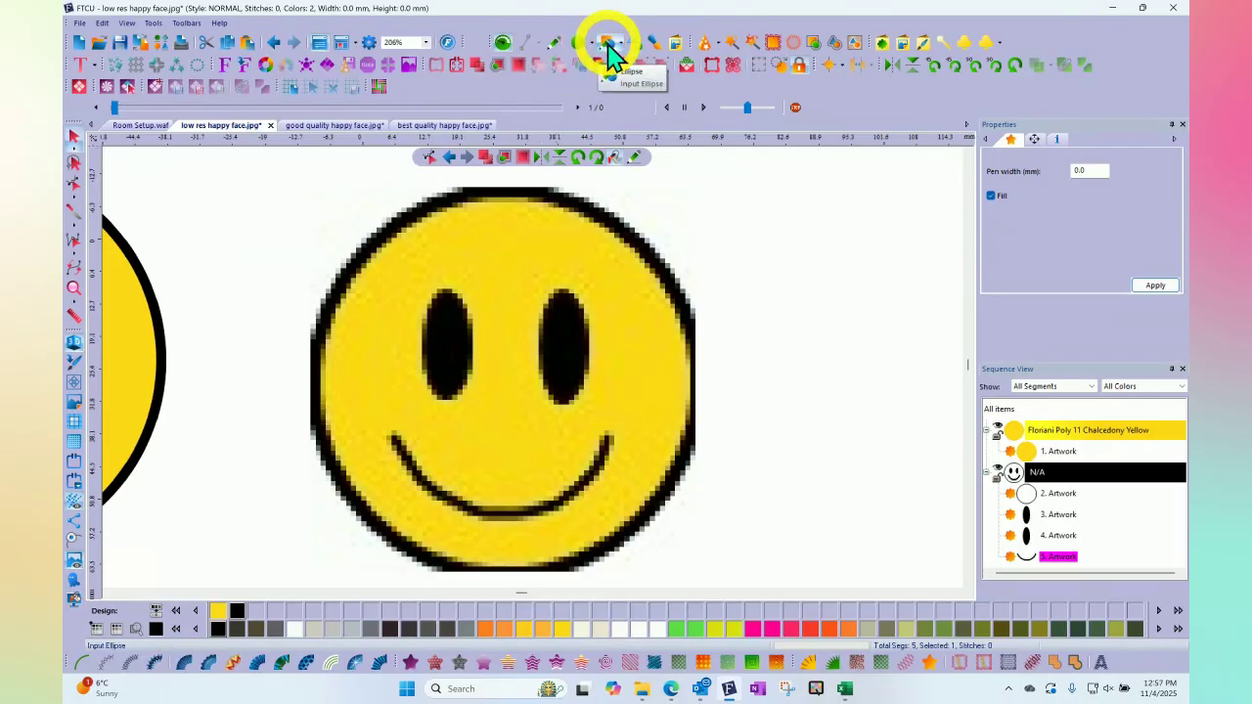
{"action": "left_click", "coordinate": [553, 54]}
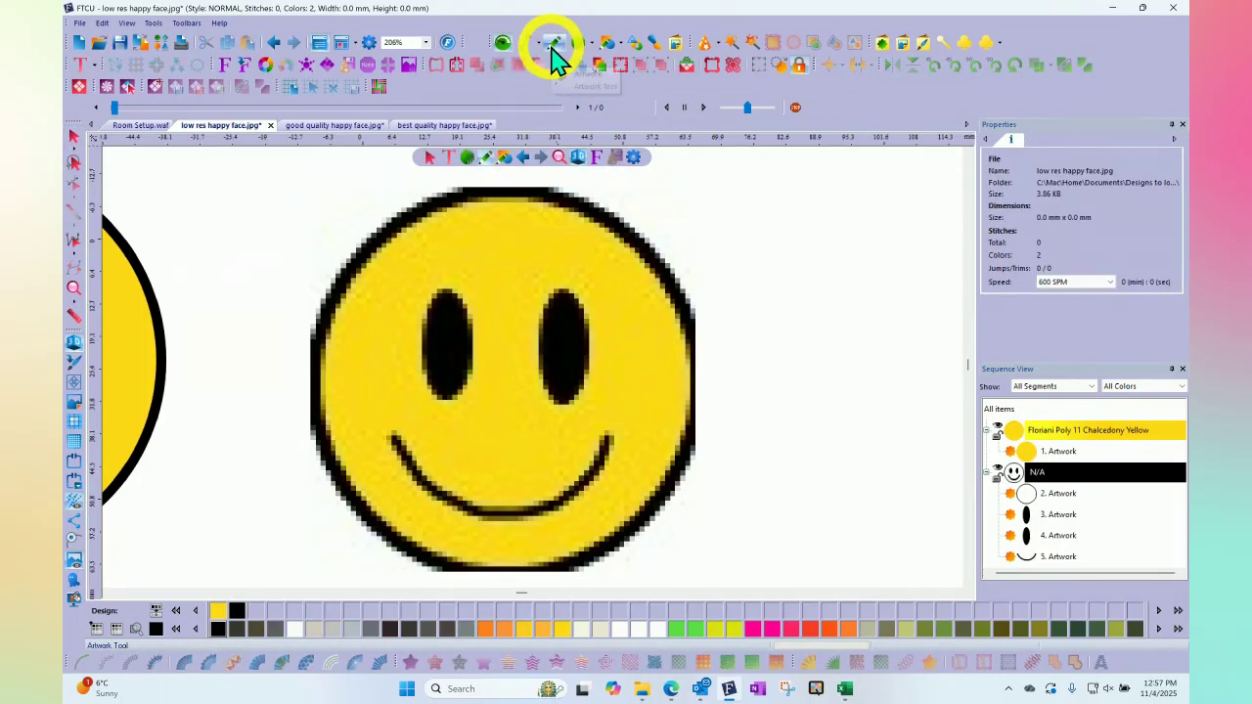
{"action": "left_click", "coordinate": [553, 54]}
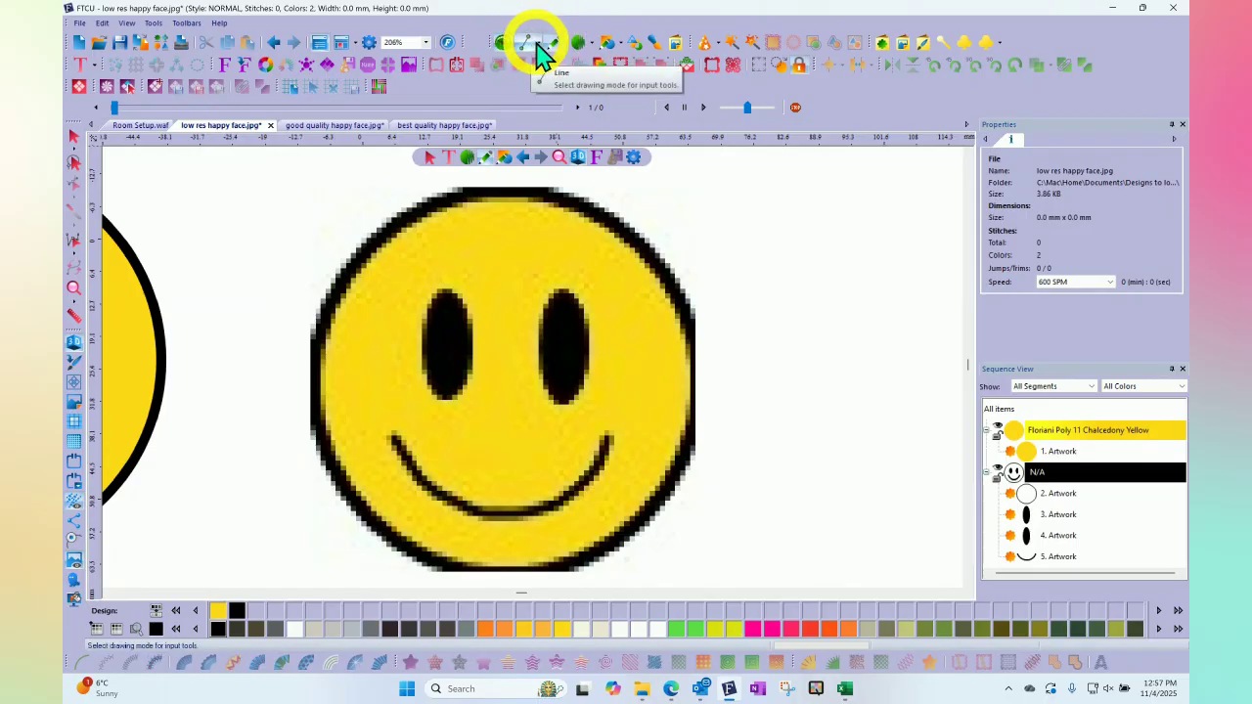
{"action": "left_click", "coordinate": [545, 56]}
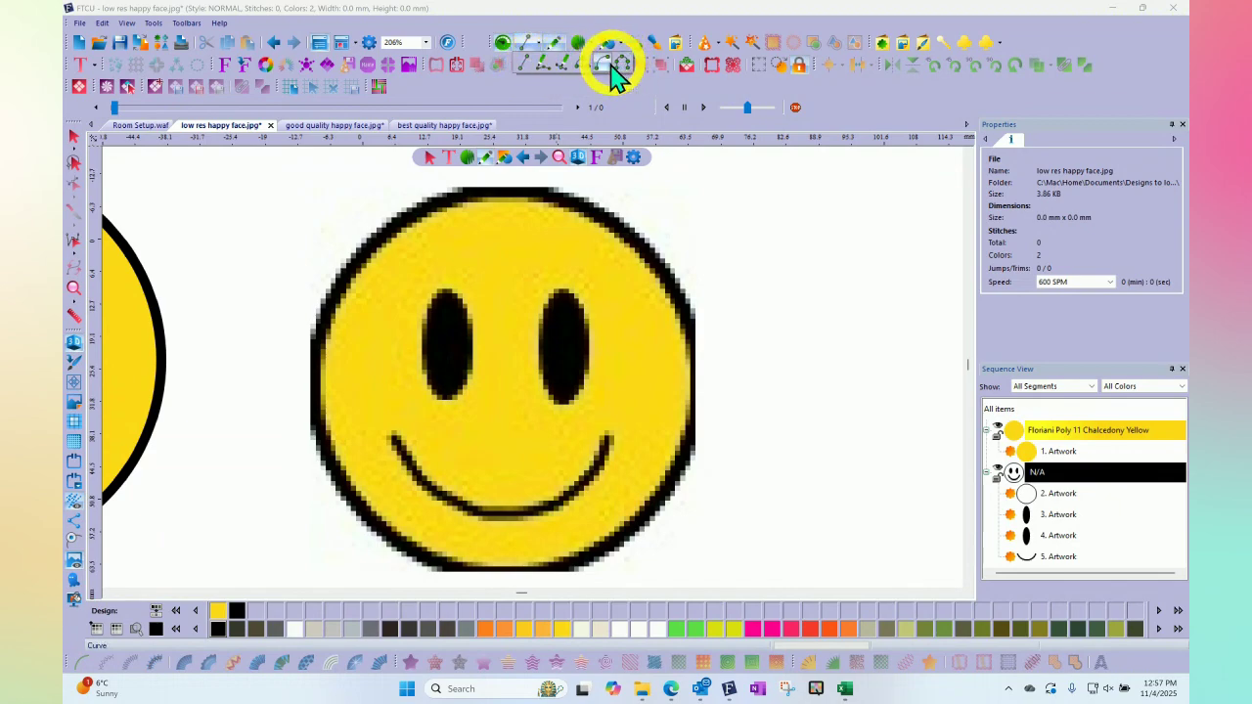
{"action": "left_click", "coordinate": [524, 68]}
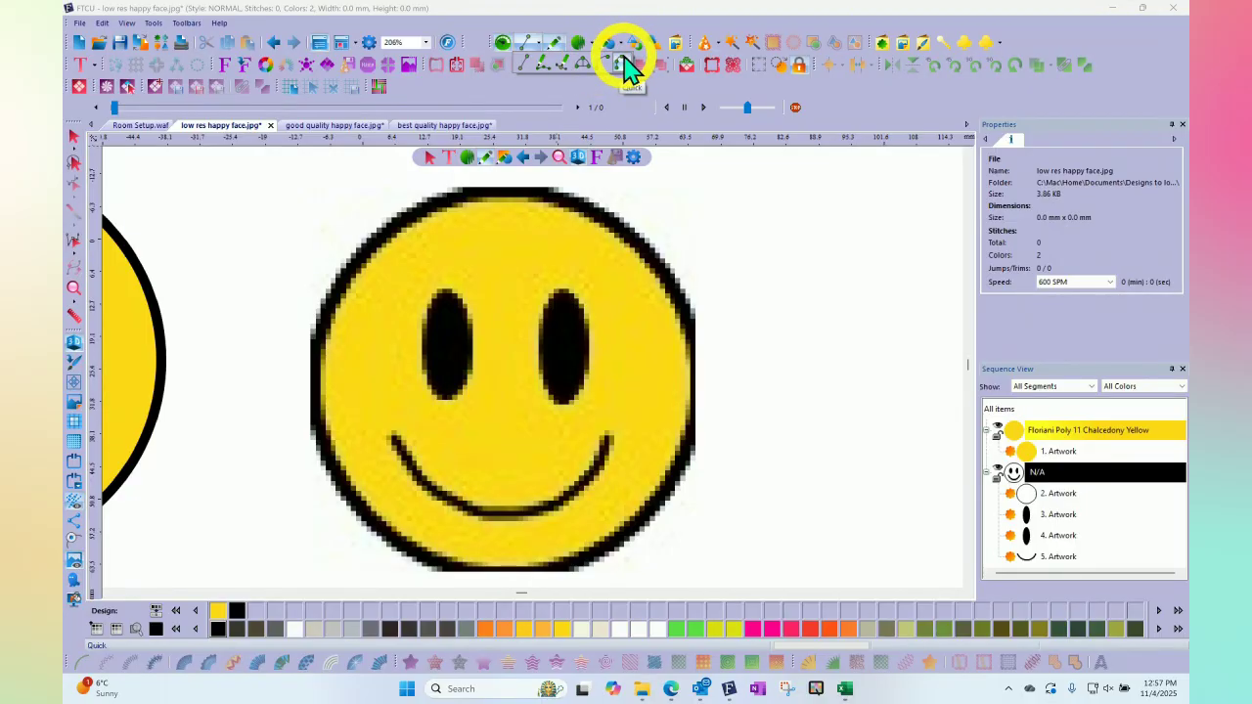
{"action": "left_click", "coordinate": [526, 67]}
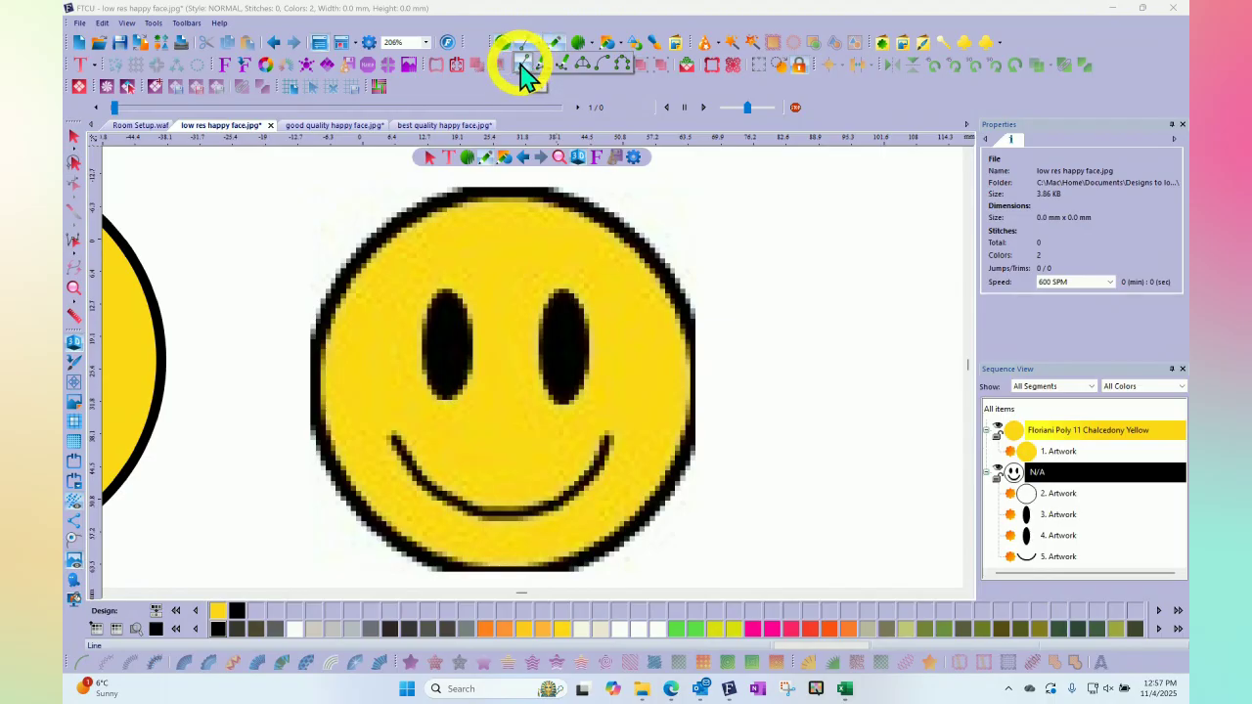
{"action": "mouse_move", "coordinate": [520, 70]}
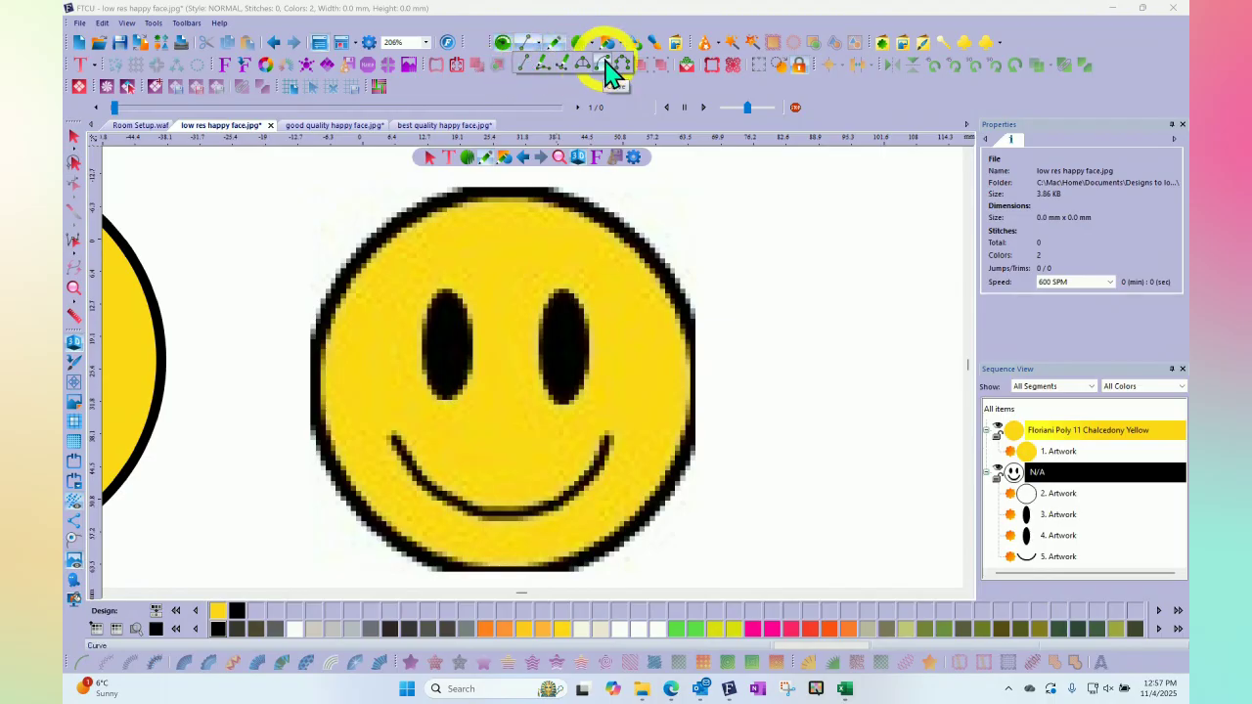
{"action": "left_click", "coordinate": [526, 72]}
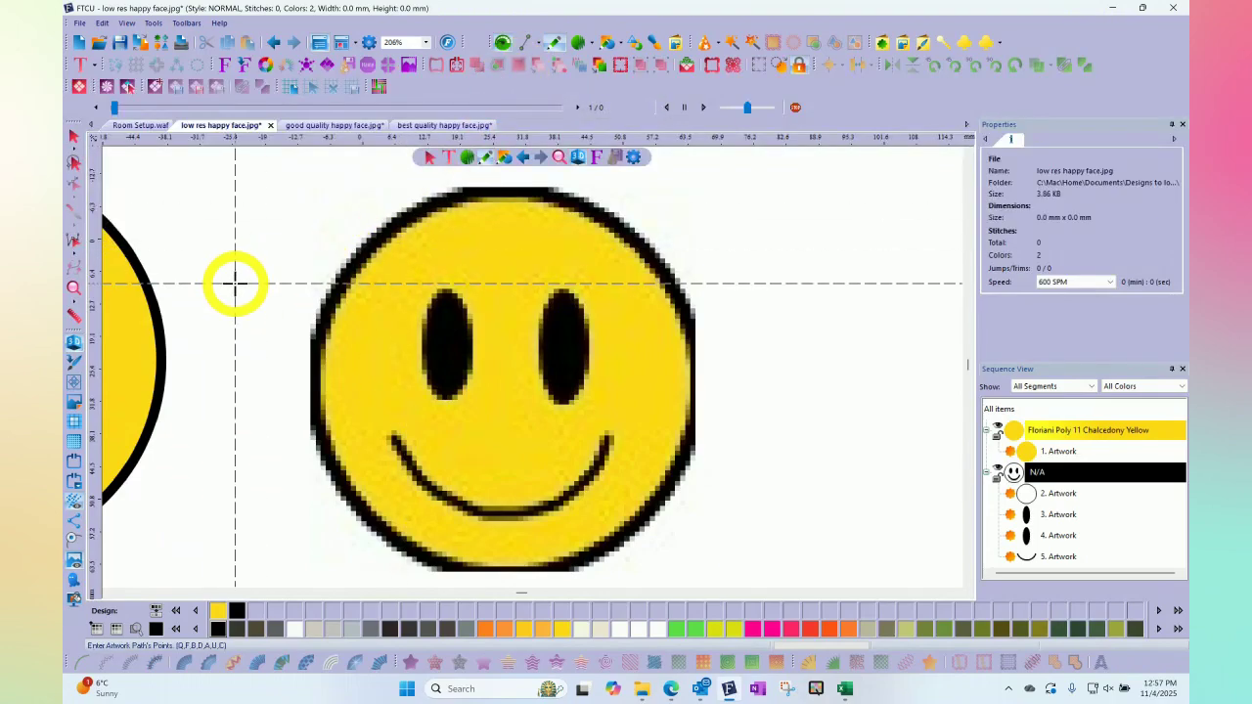
{"action": "left_click", "coordinate": [235, 282]}
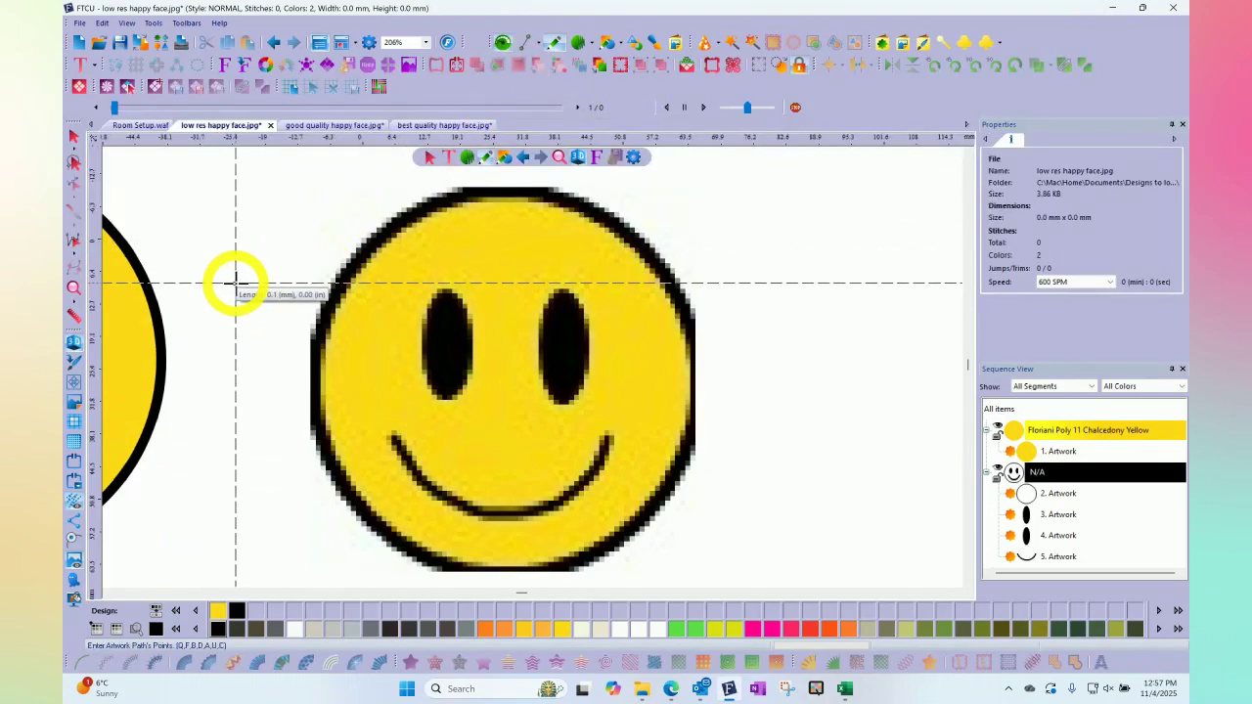
{"action": "left_click", "coordinate": [252, 223]}
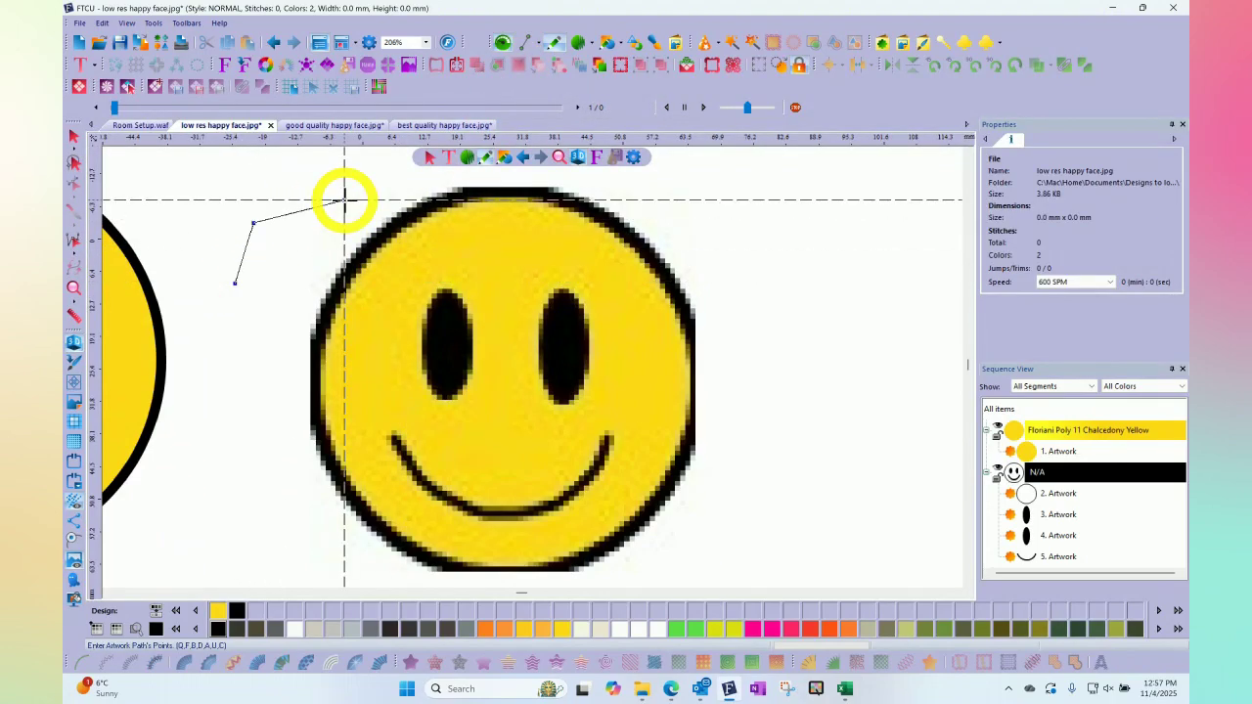
{"action": "left_click", "coordinate": [344, 199]}
{"action": "left_click", "coordinate": [310, 248]}
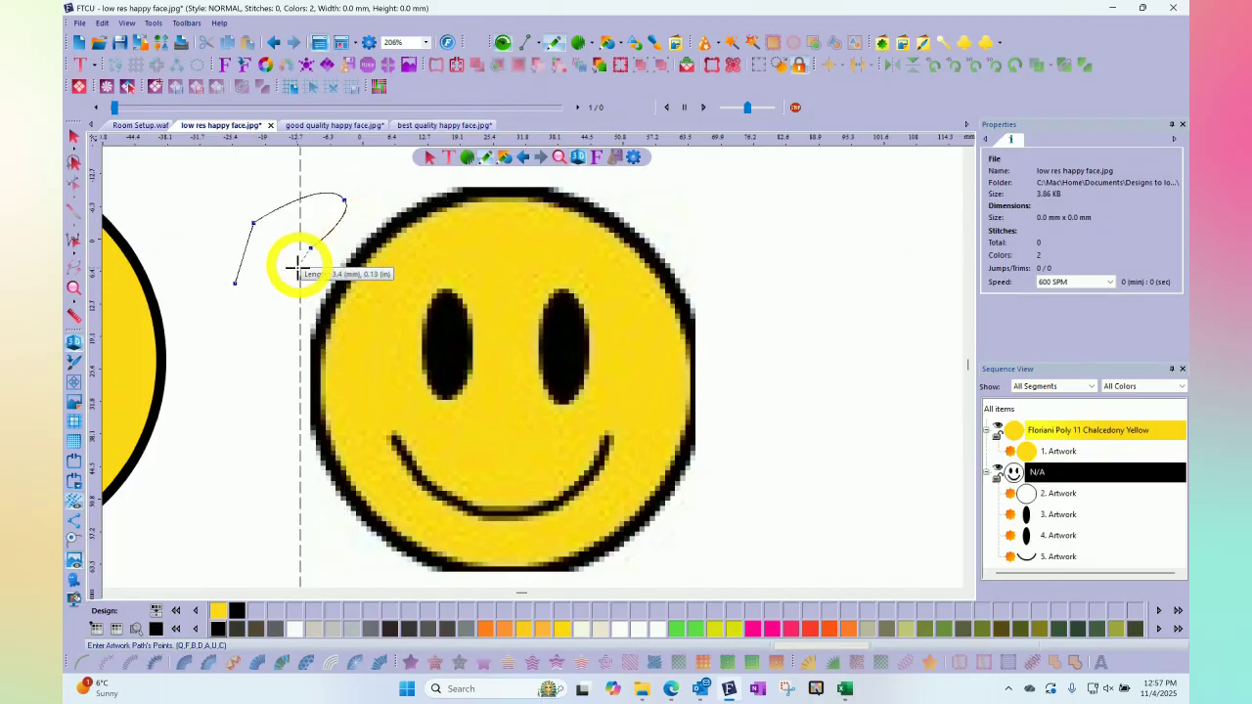
{"action": "left_click", "coordinate": [263, 322]}
{"action": "left_click", "coordinate": [239, 409]}
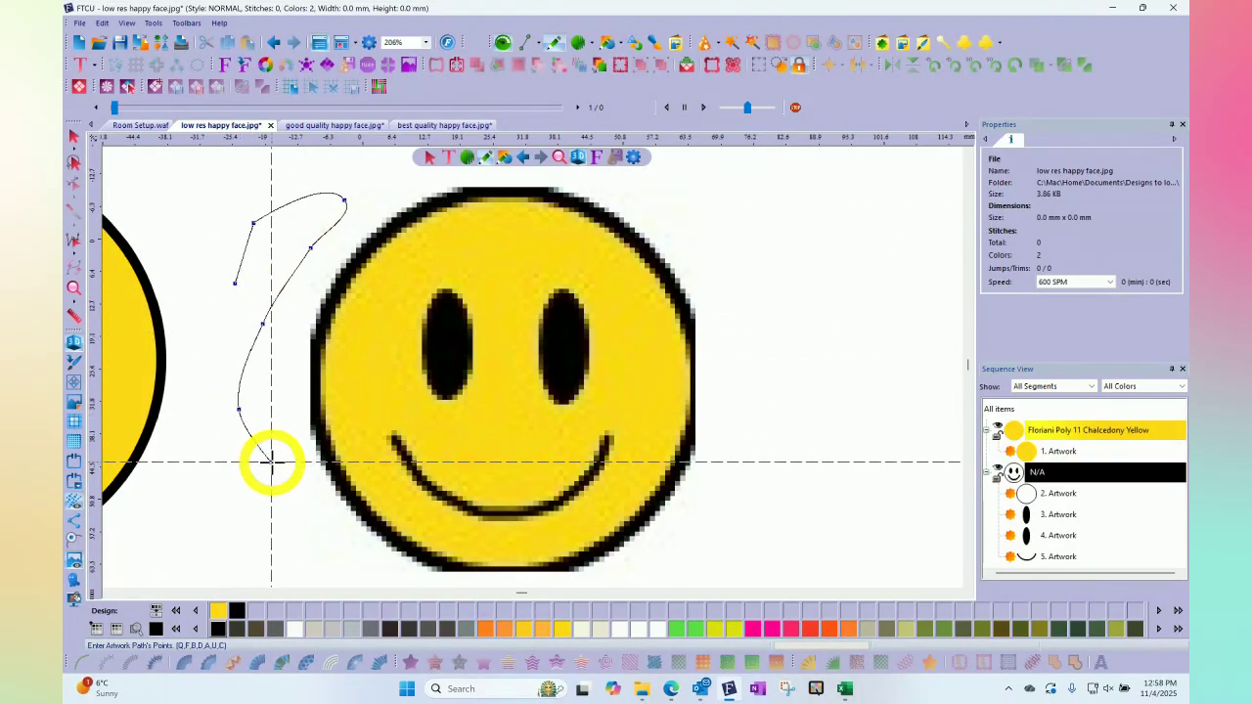
{"action": "left_click", "coordinate": [272, 461]}
{"action": "left_click", "coordinate": [288, 507]}
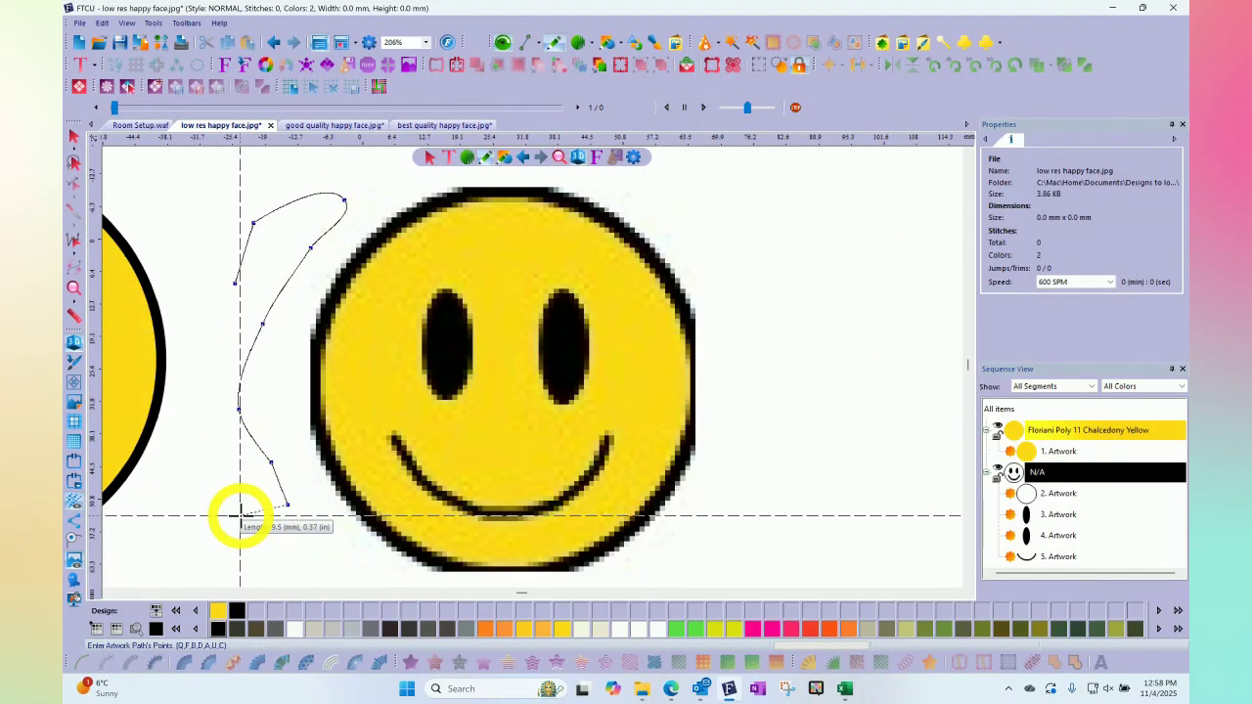
{"action": "left_click", "coordinate": [240, 514]}
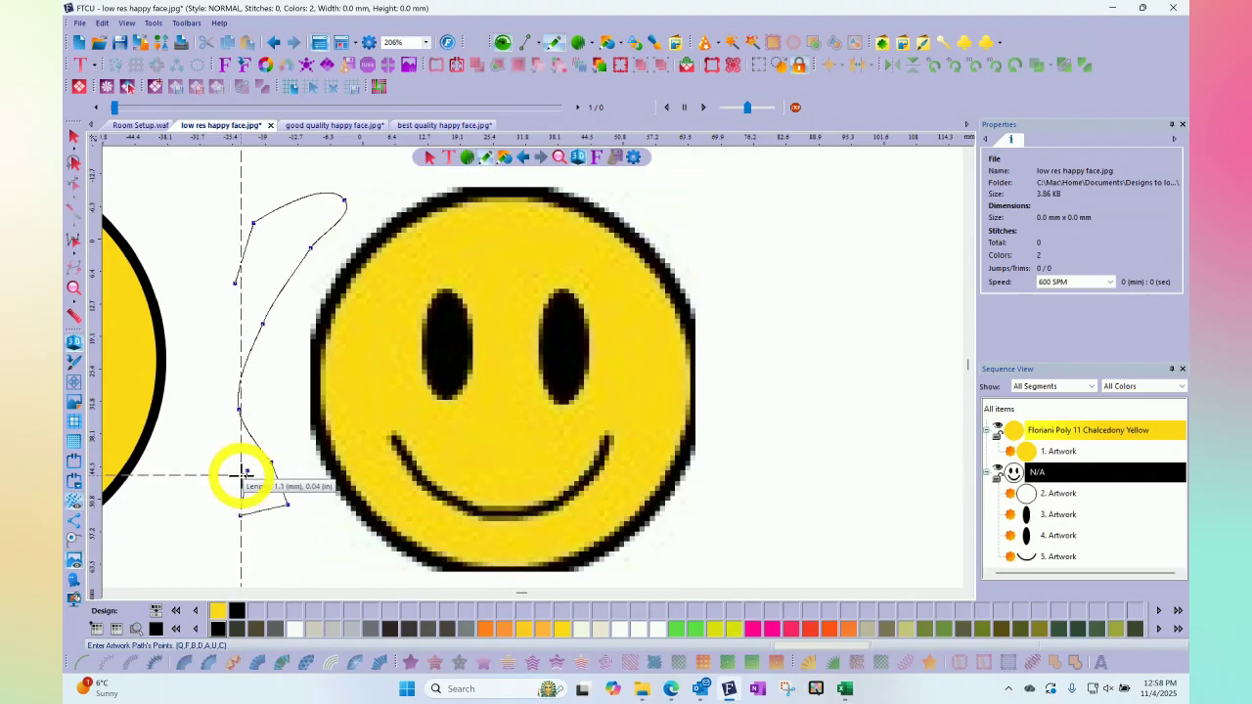
{"action": "left_click", "coordinate": [209, 478]}
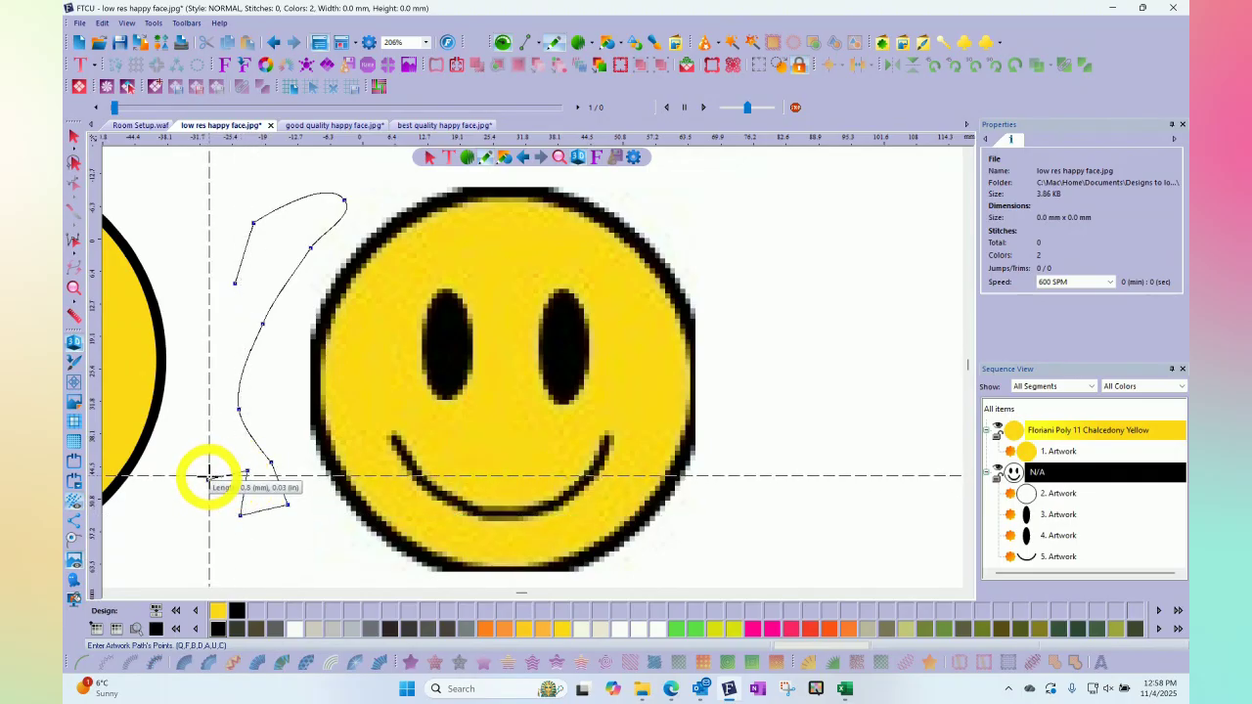
{"action": "left_click", "coordinate": [207, 322]}
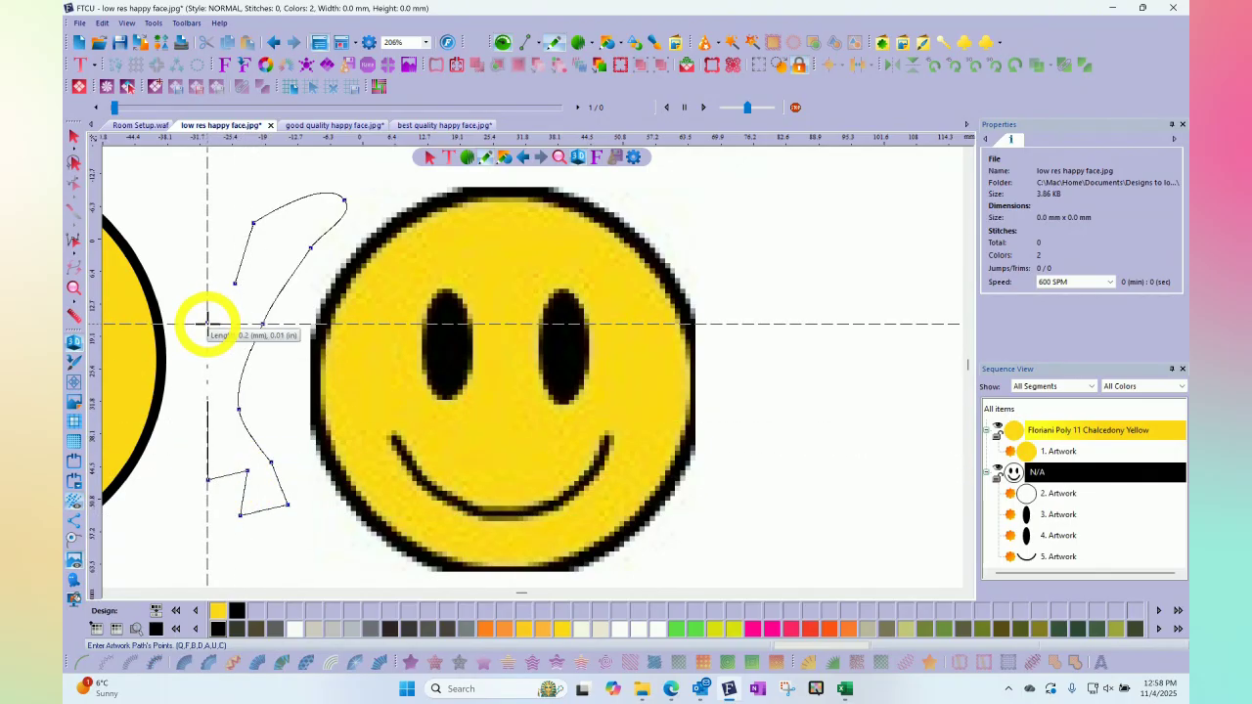
{"action": "left_click", "coordinate": [205, 324]}
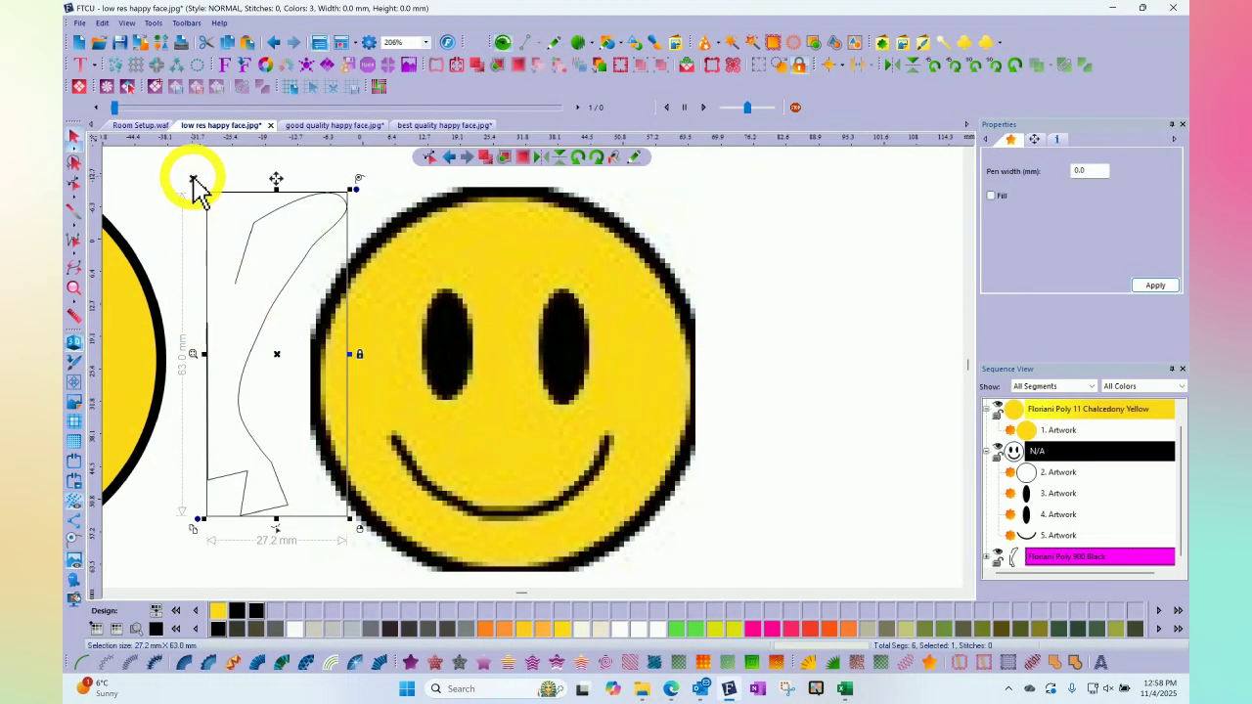
{"action": "key", "text": "Delete"}
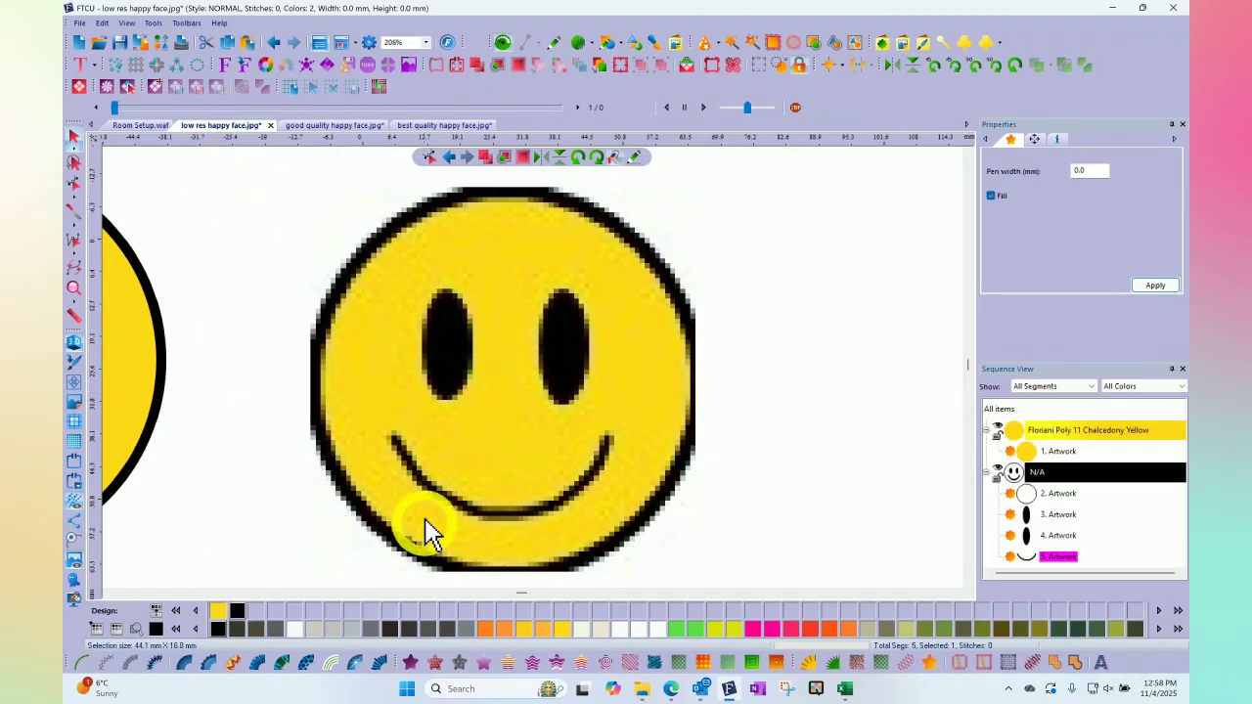
Trace the mouth left to right as a 42.1 × 15.4 mm black artwork path.
{"action": "left_click", "coordinate": [554, 45]}
{"action": "left_click", "coordinate": [394, 441]}
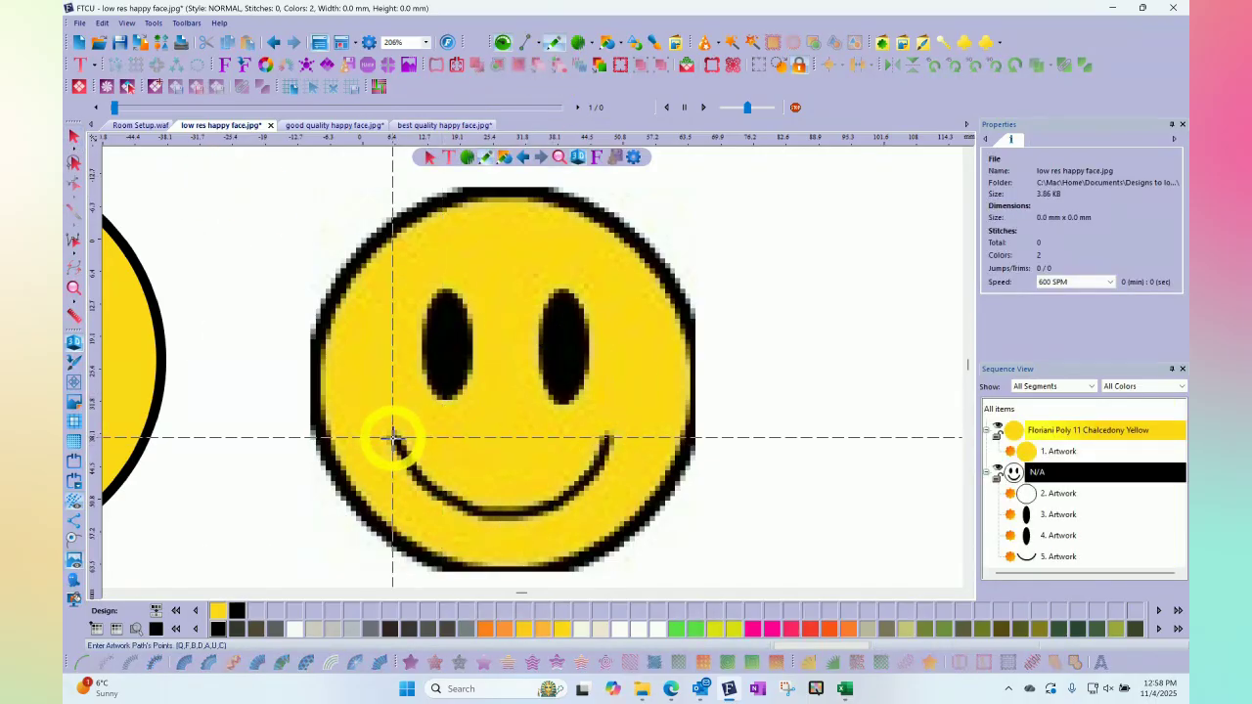
{"action": "left_click", "coordinate": [432, 487]}
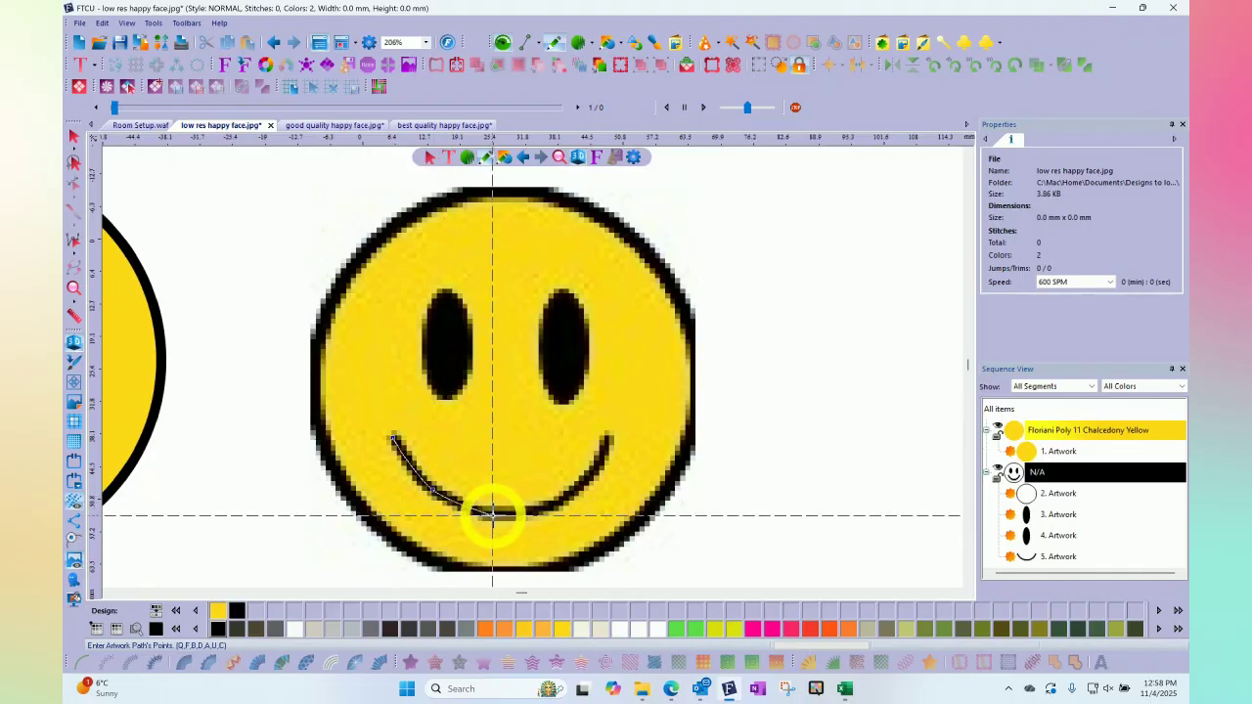
{"action": "left_click", "coordinate": [493, 514]}
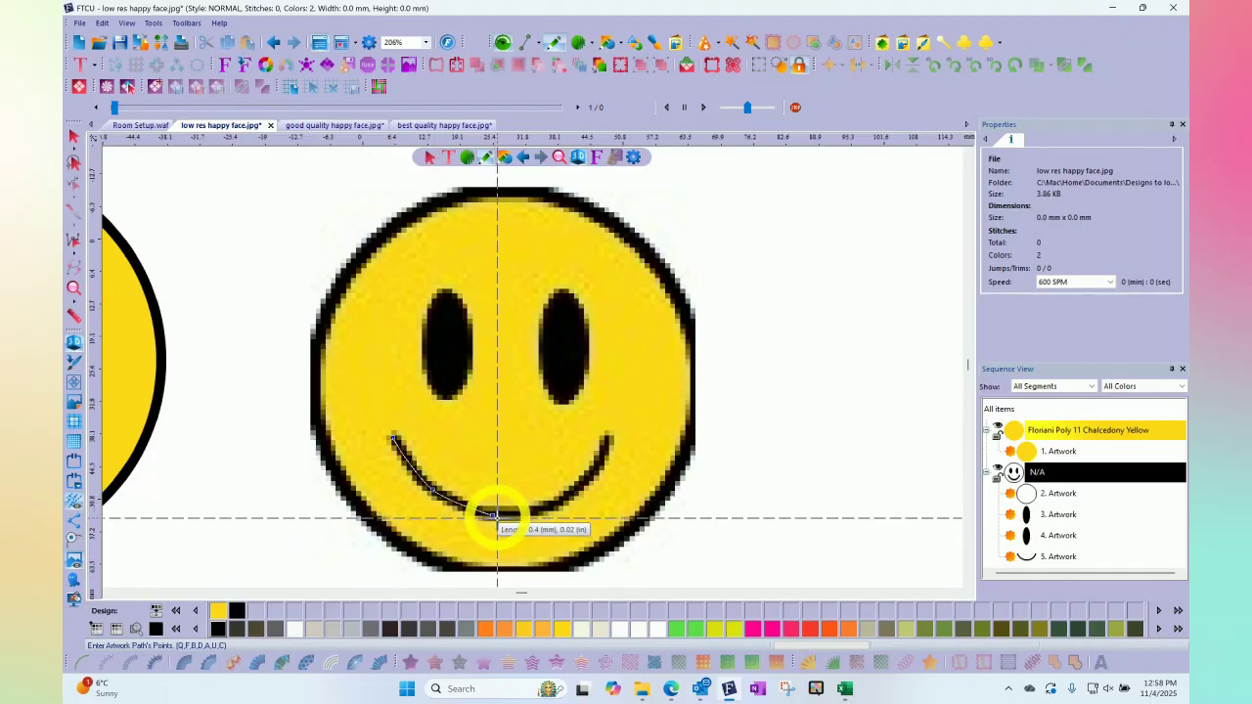
{"action": "left_click", "coordinate": [553, 505]}
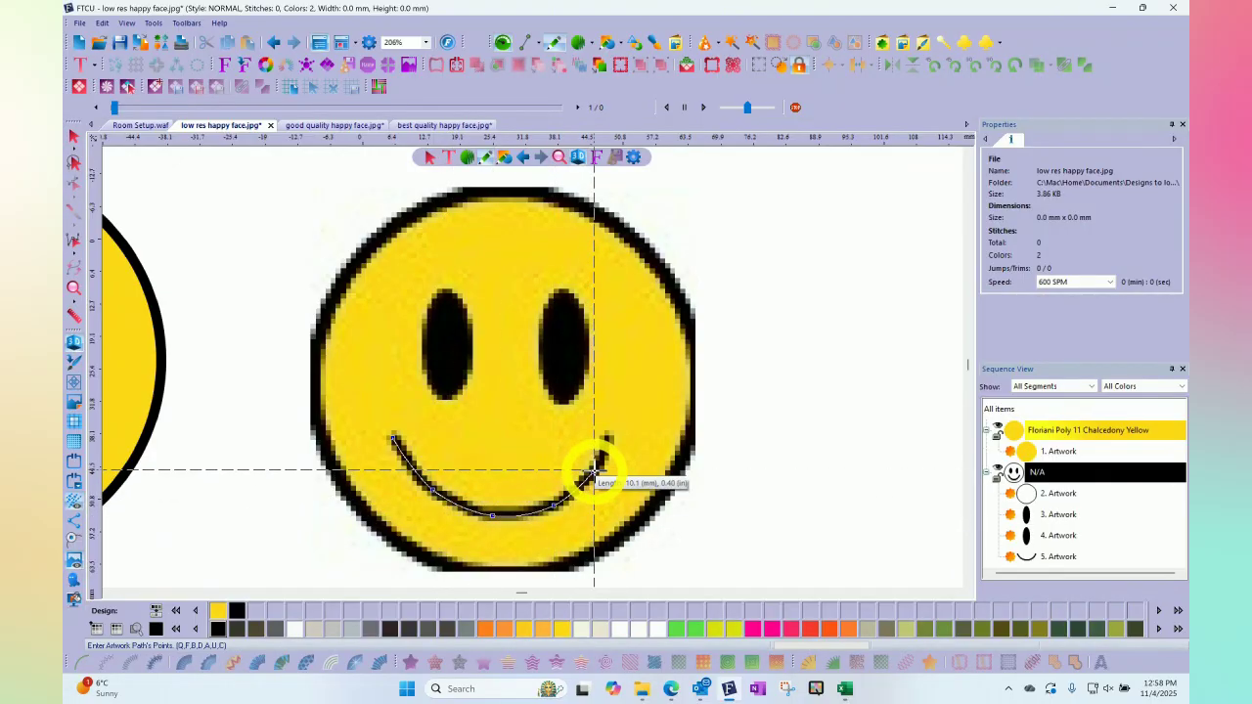
{"action": "left_click", "coordinate": [593, 473]}
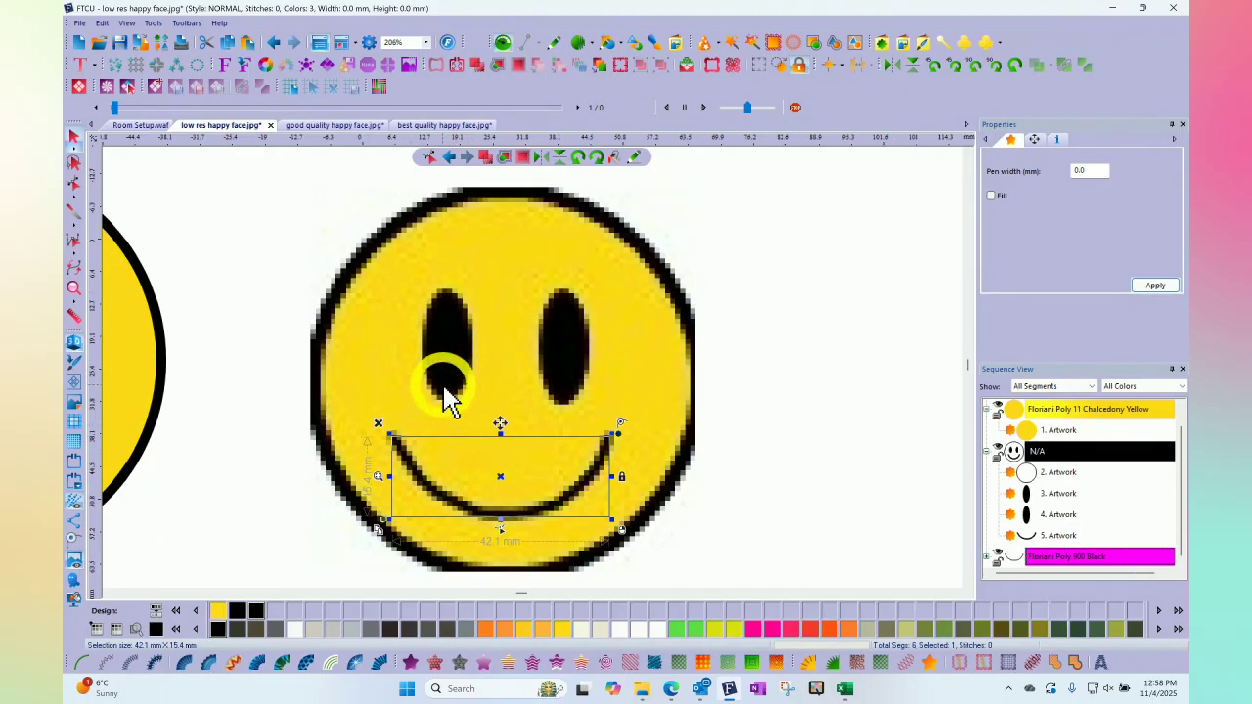
Draw an ellipse over the backdrop's left eye and resize it to fit the eye.
{"action": "left_click", "coordinate": [607, 43]}
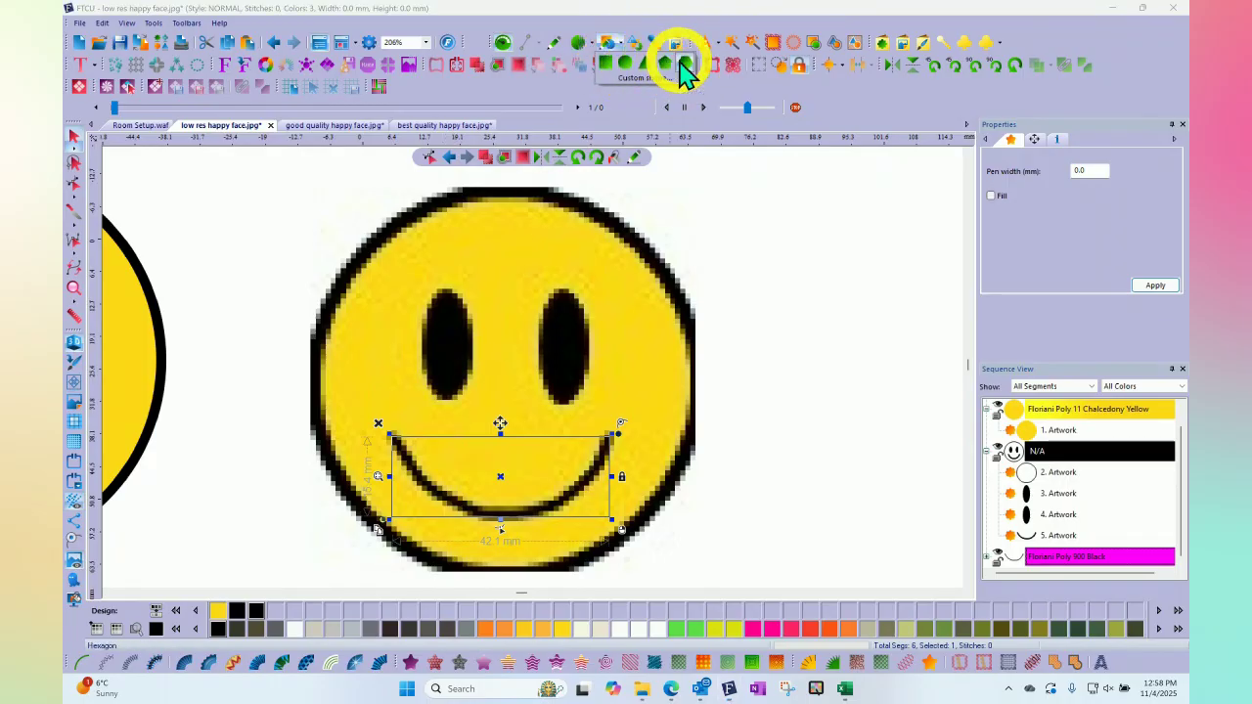
{"action": "left_click", "coordinate": [626, 76]}
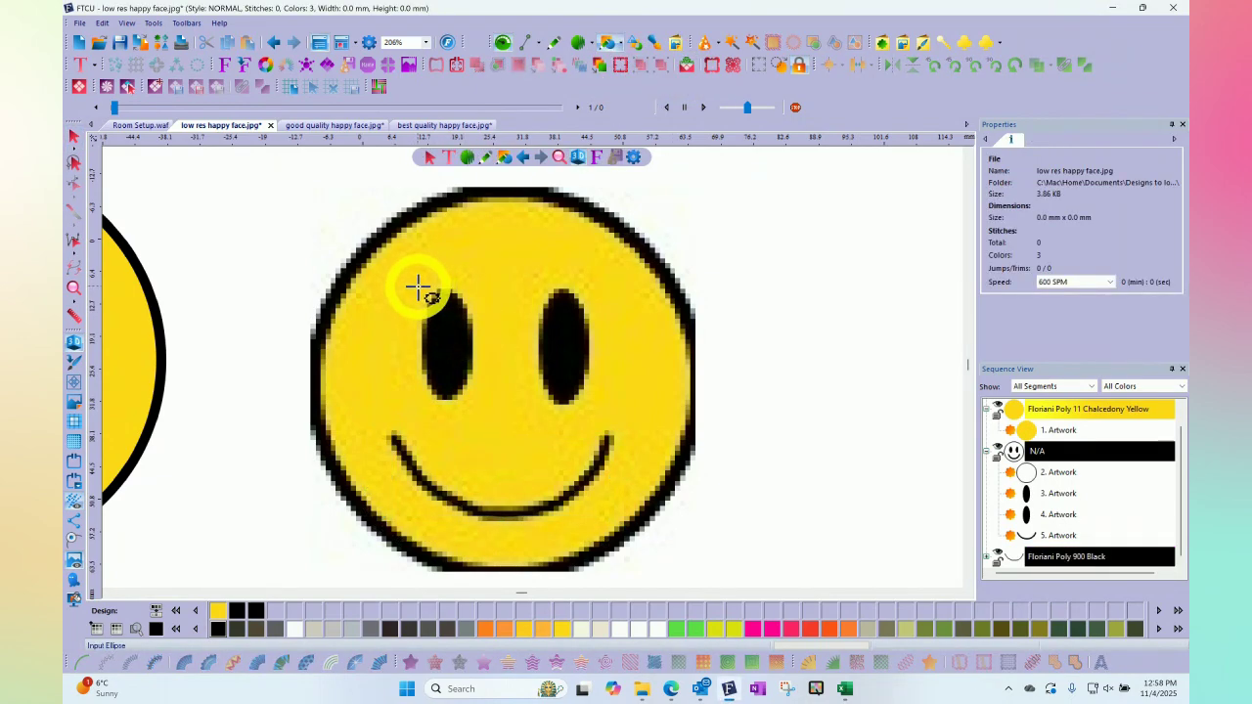
{"action": "left_click_drag", "start_coordinate": [419, 285], "coordinate": [474, 399]}
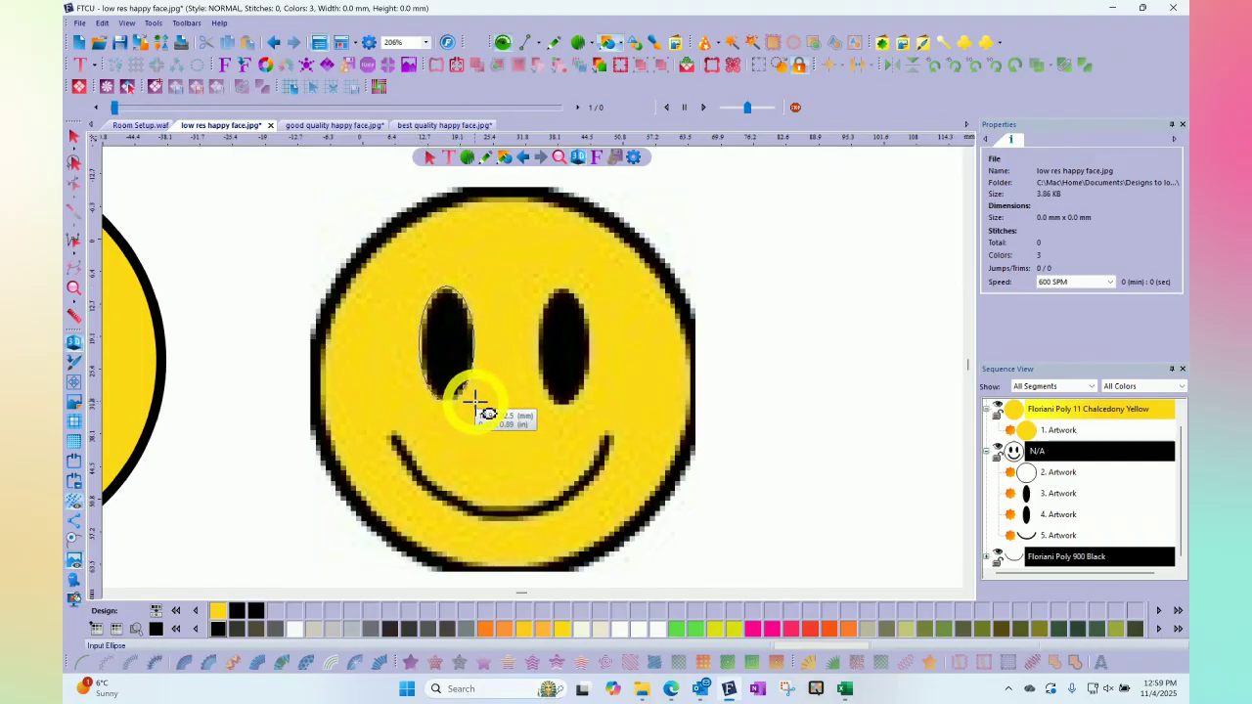
{"action": "left_click_drag", "start_coordinate": [474, 399], "coordinate": [479, 404]}
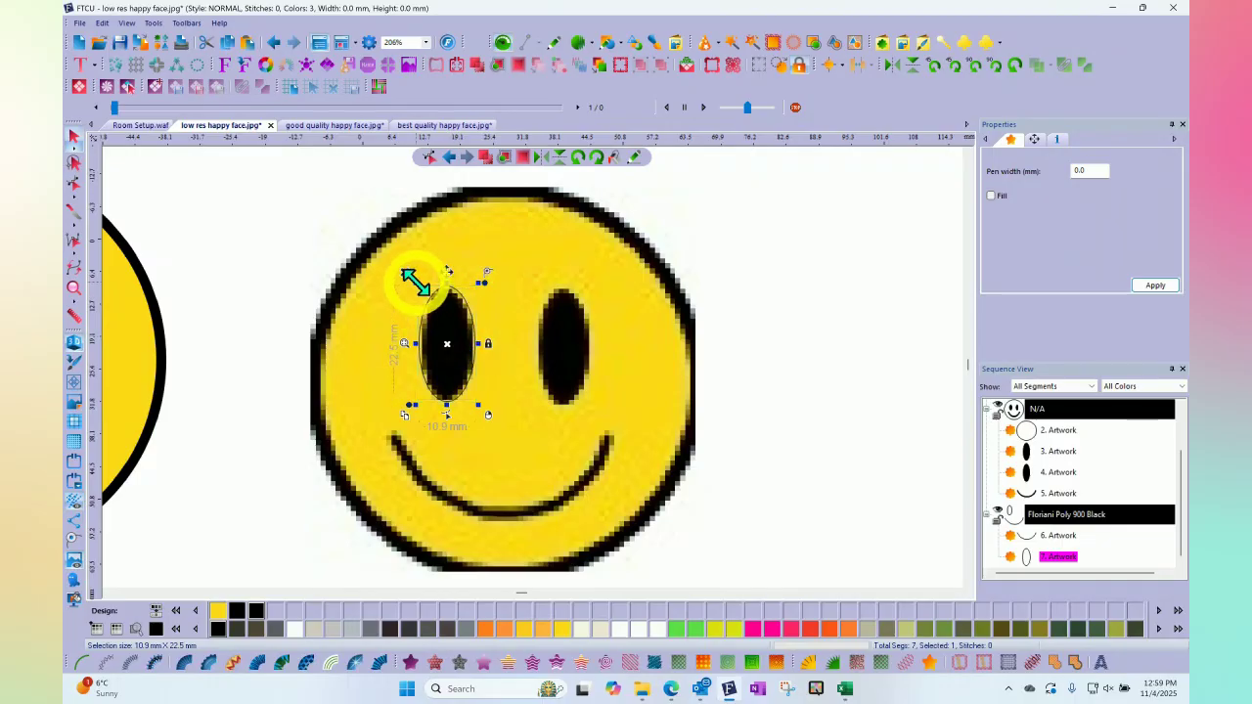
{"action": "left_click_drag", "start_coordinate": [415, 282], "coordinate": [442, 288]}
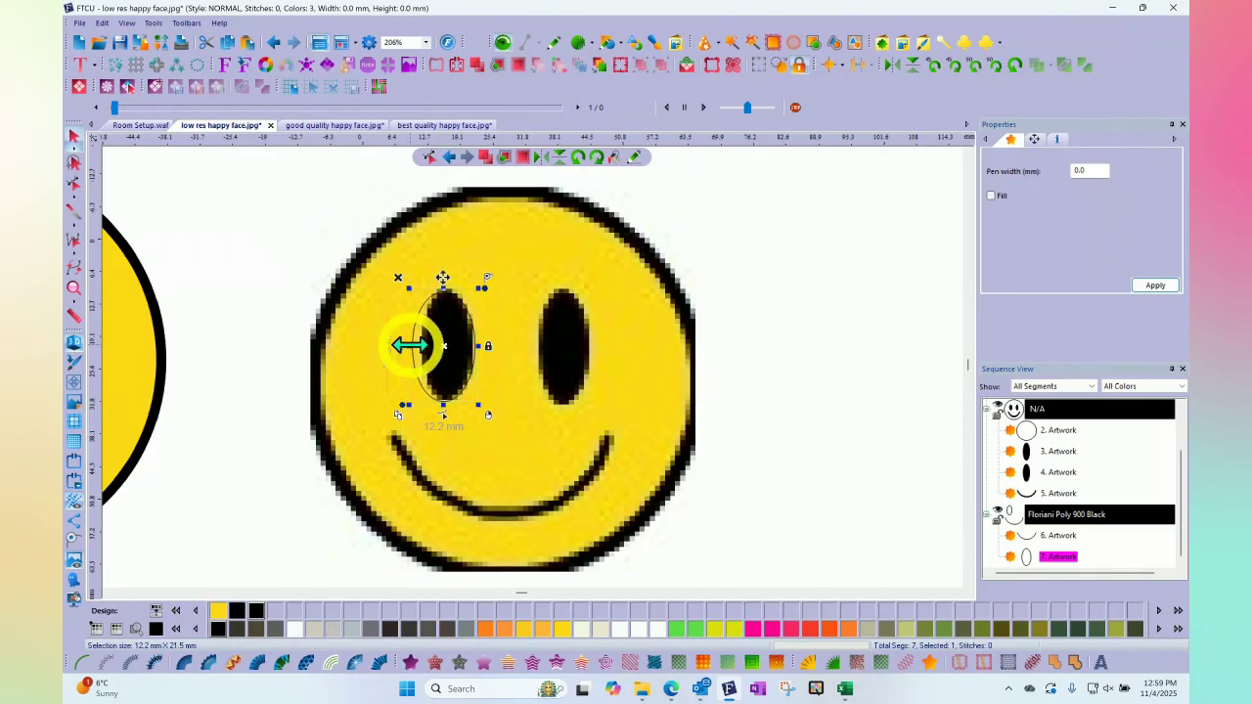
{"action": "left_click_drag", "start_coordinate": [408, 345], "coordinate": [428, 344]}
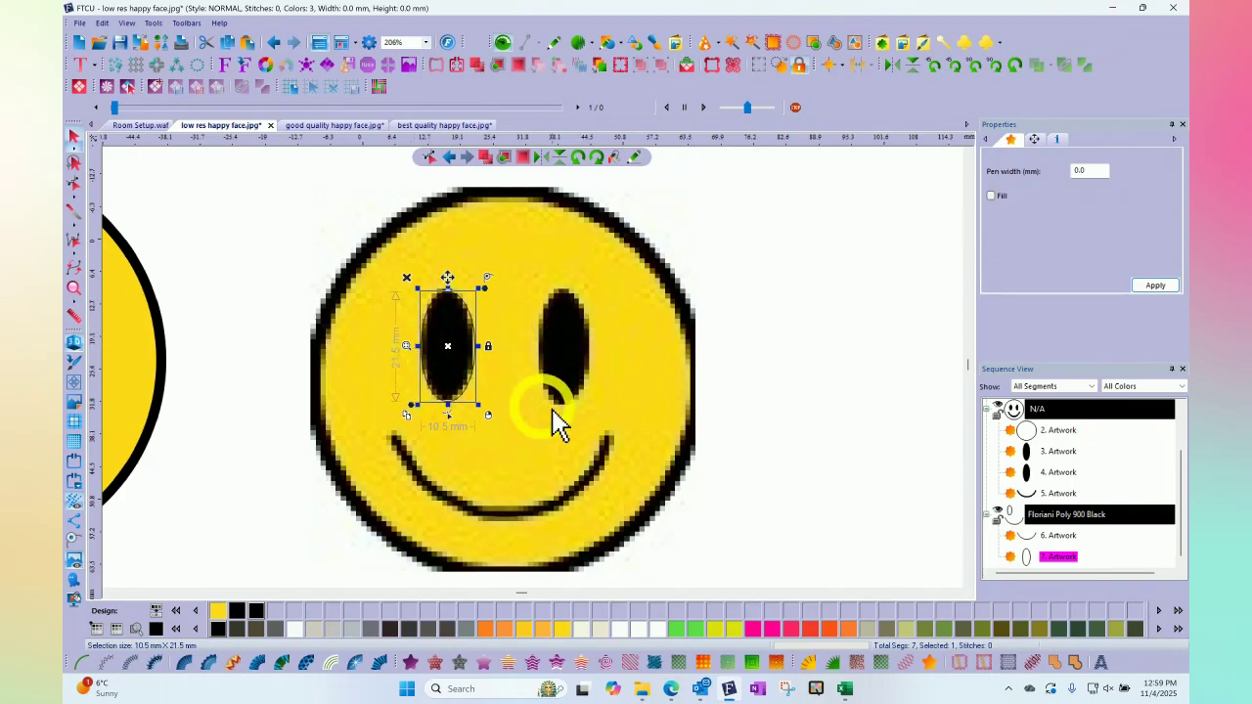
Draw a 9.4 × 22.9 mm ellipse over the right eye, then return to the Select tool.
{"action": "left_click", "coordinate": [609, 43]}
{"action": "left_click", "coordinate": [627, 67]}
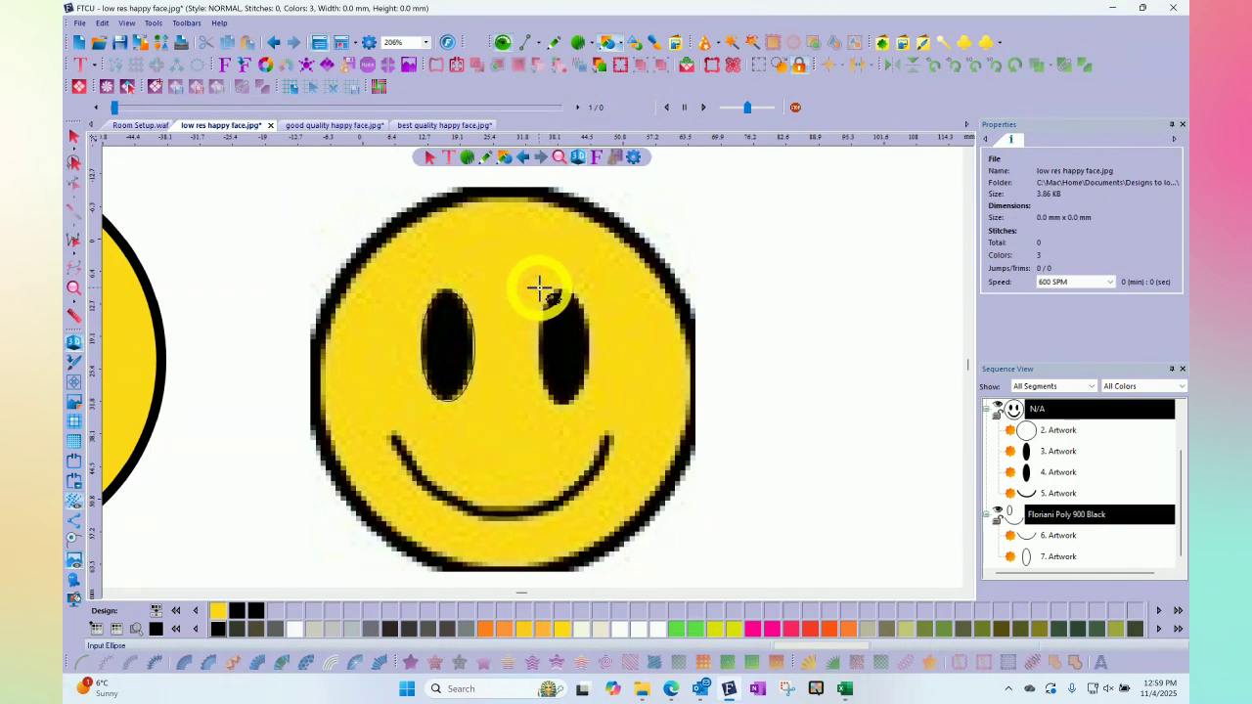
{"action": "left_click_drag", "start_coordinate": [539, 286], "coordinate": [585, 403]}
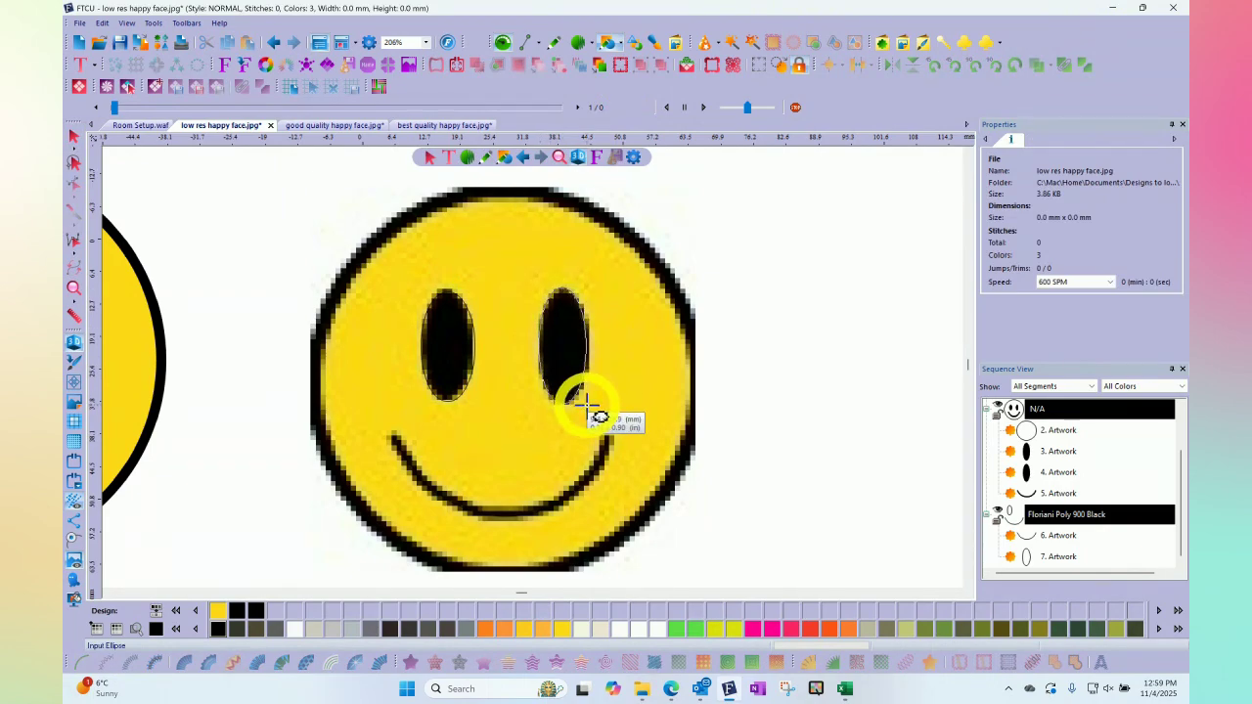
{"action": "left_click", "coordinate": [73, 139]}
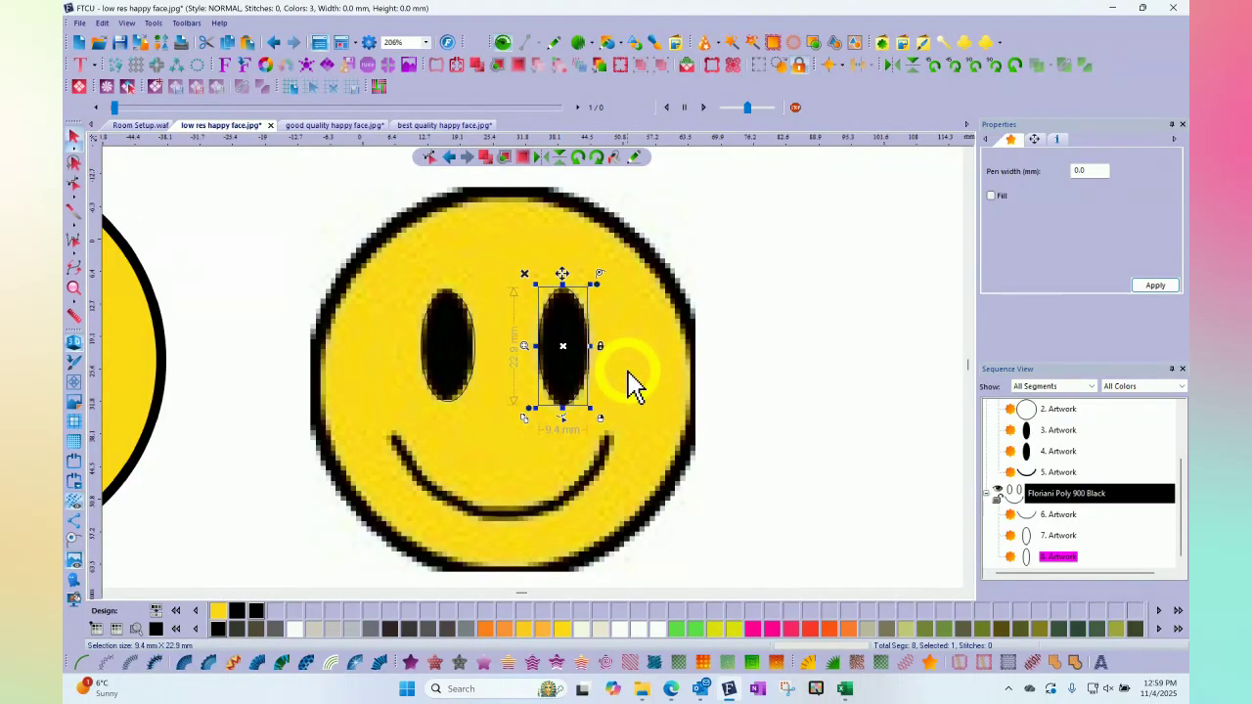
Apply Standard Fill to the left smiley's yellow circle, making a 6371-stitch fill.
{"action": "scroll", "coordinate": [634, 386], "scroll_direction": "down", "scroll_amount": 2}
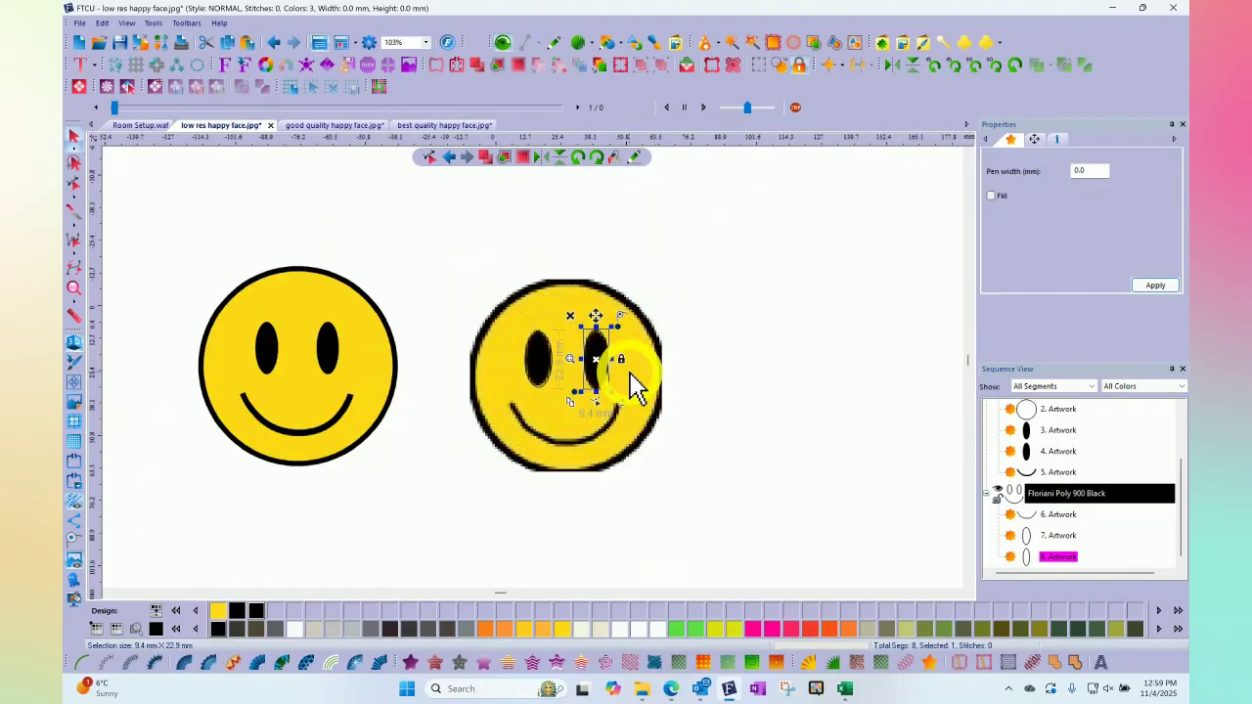
{"action": "left_click", "coordinate": [763, 360]}
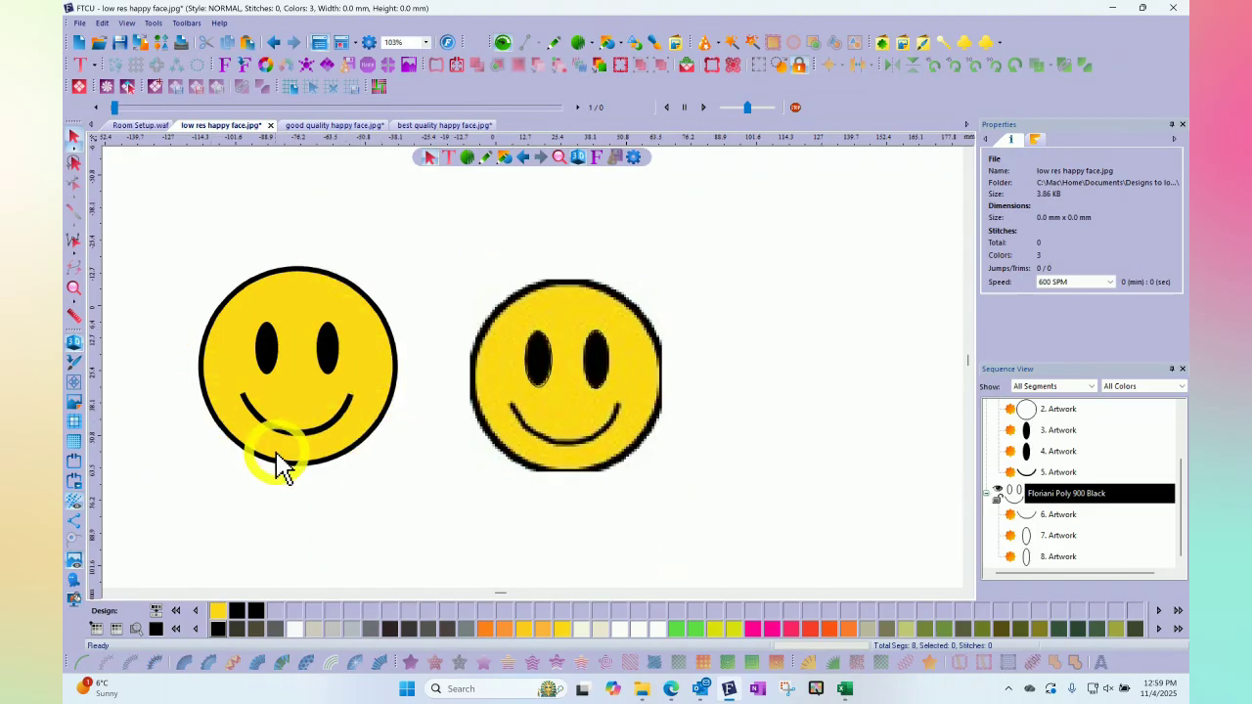
{"action": "left_click", "coordinate": [328, 366]}
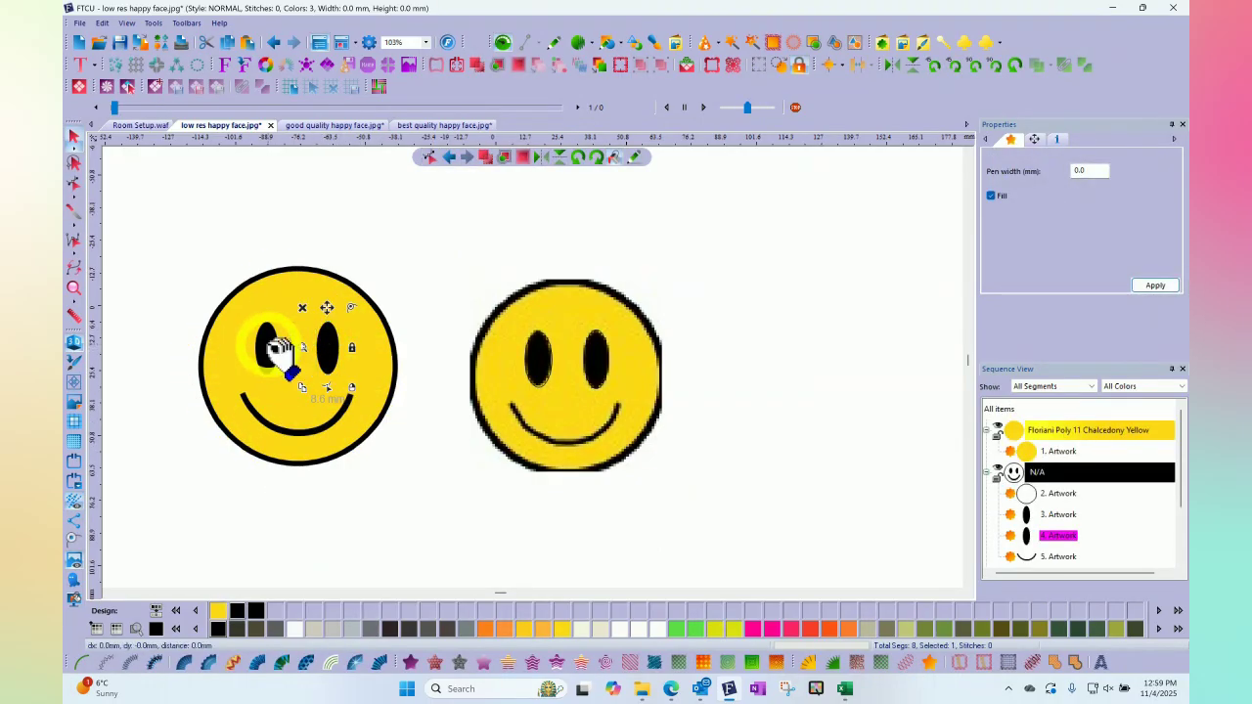
{"action": "left_click", "coordinate": [333, 427]}
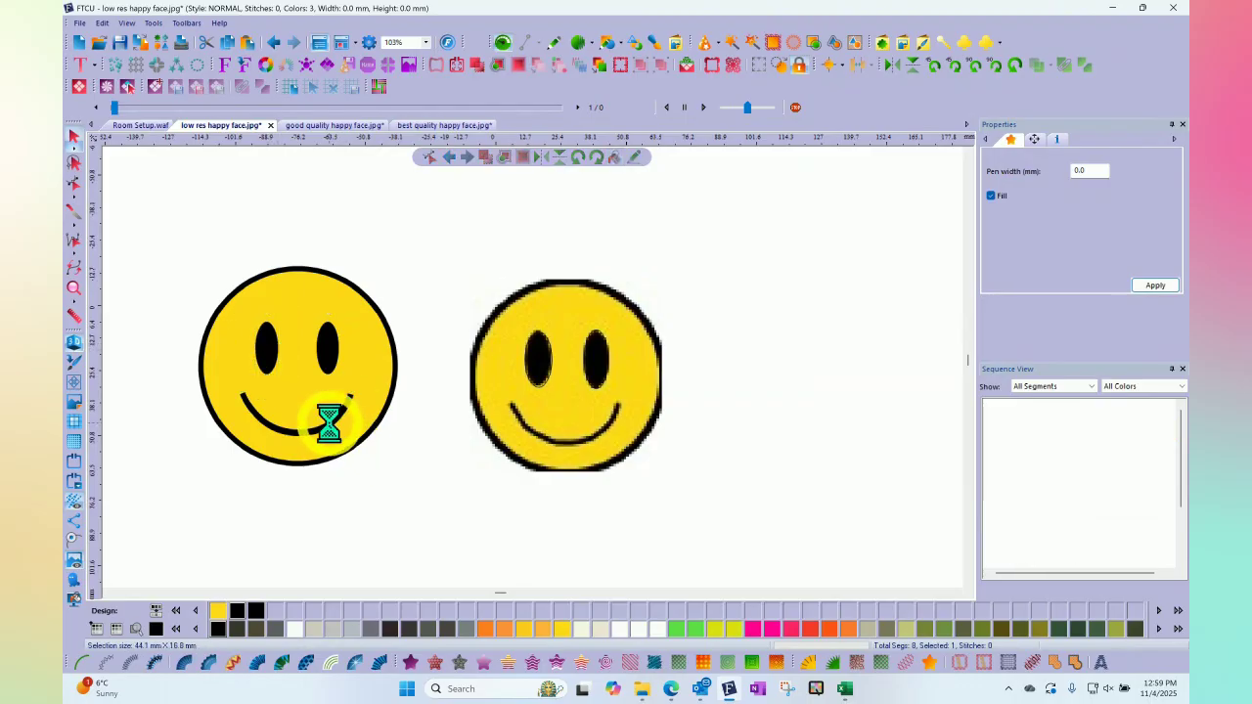
{"action": "left_click", "coordinate": [368, 335]}
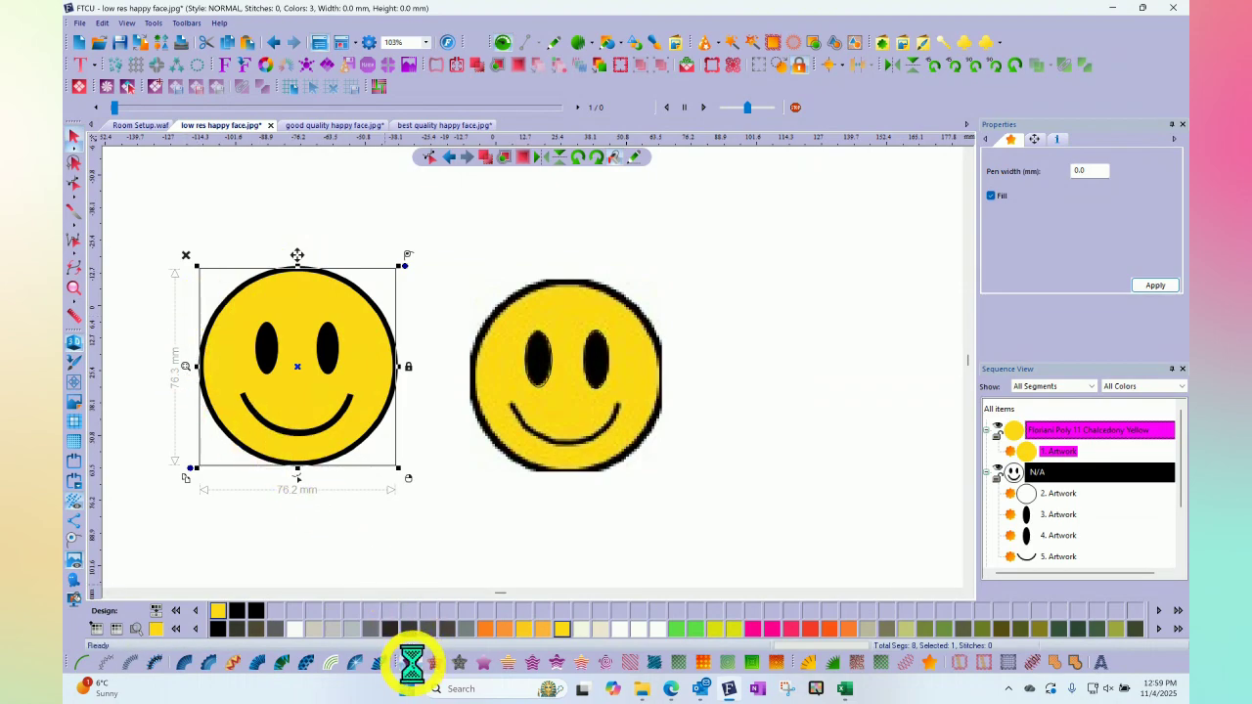
{"action": "left_click", "coordinate": [437, 517]}
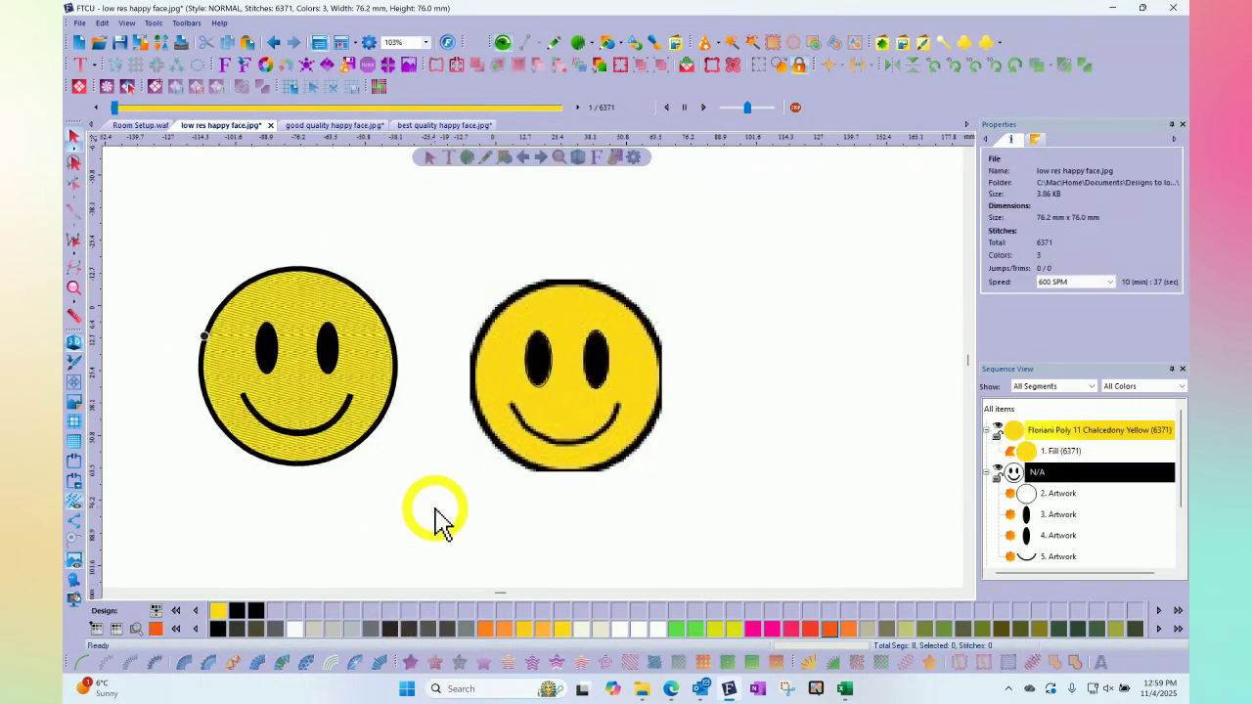
Convert the left eye to Jagged Satin and set its stitch inclination in Edit Outlines.
{"action": "left_click", "coordinate": [269, 347]}
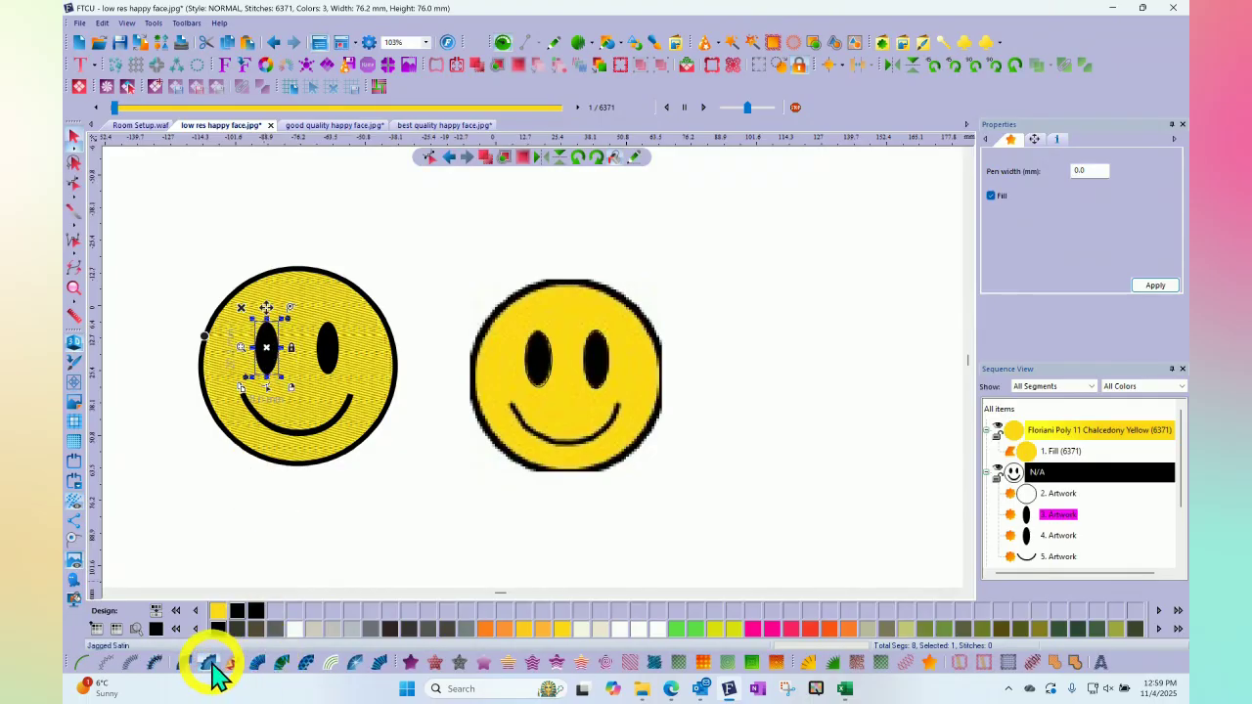
{"action": "left_click", "coordinate": [186, 663]}
{"action": "left_click", "coordinate": [257, 354]}
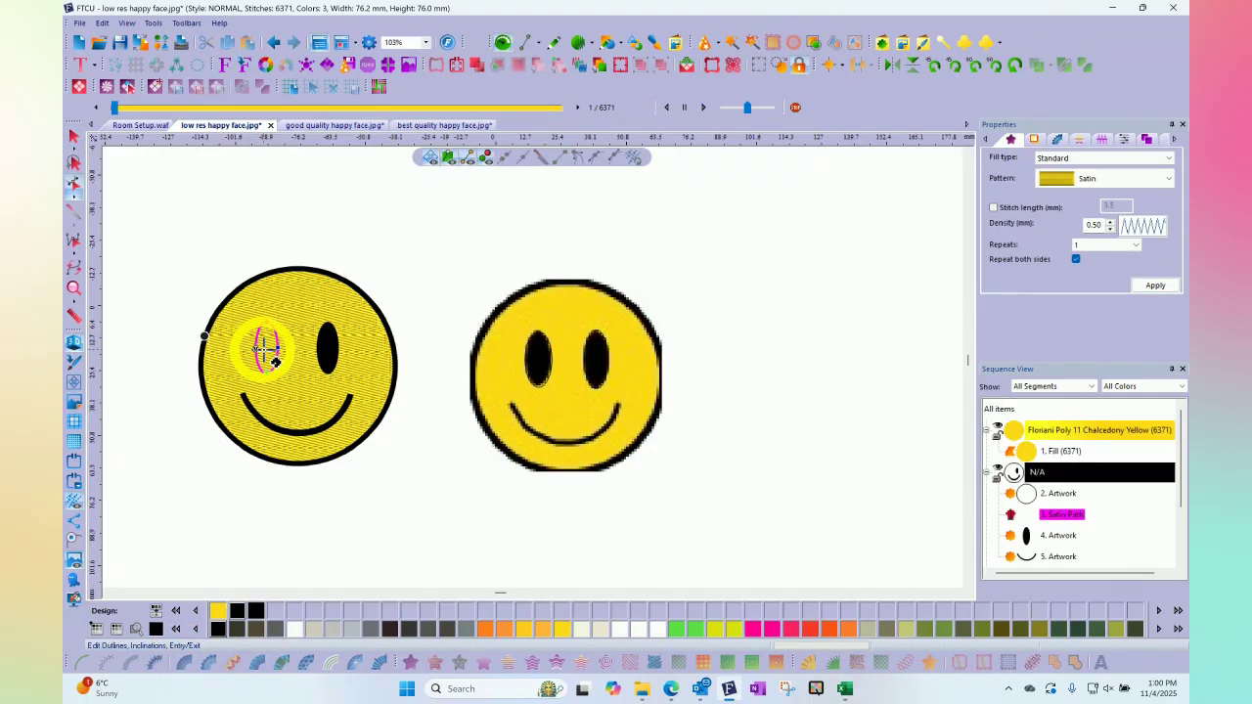
{"action": "left_click", "coordinate": [282, 348]}
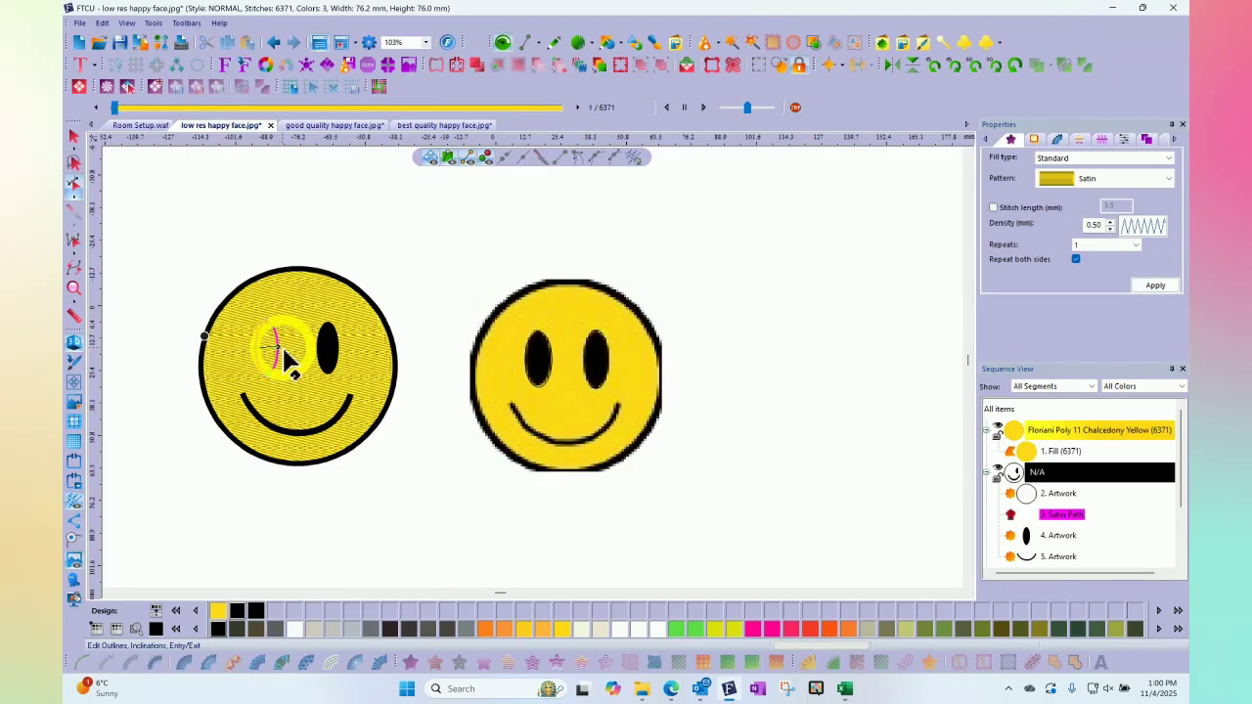
{"action": "mouse_move", "coordinate": [266, 358]}
{"action": "left_mouse_down"}
{"action": "mouse_move", "coordinate": [268, 324]}
{"action": "mouse_move", "coordinate": [269, 379]}
{"action": "left_mouse_up"}
Apply the edited 162-stitch satin eye, straighten its stitch angle, and reselect the smiley's parts.
{"action": "right_click", "coordinate": [265, 349]}
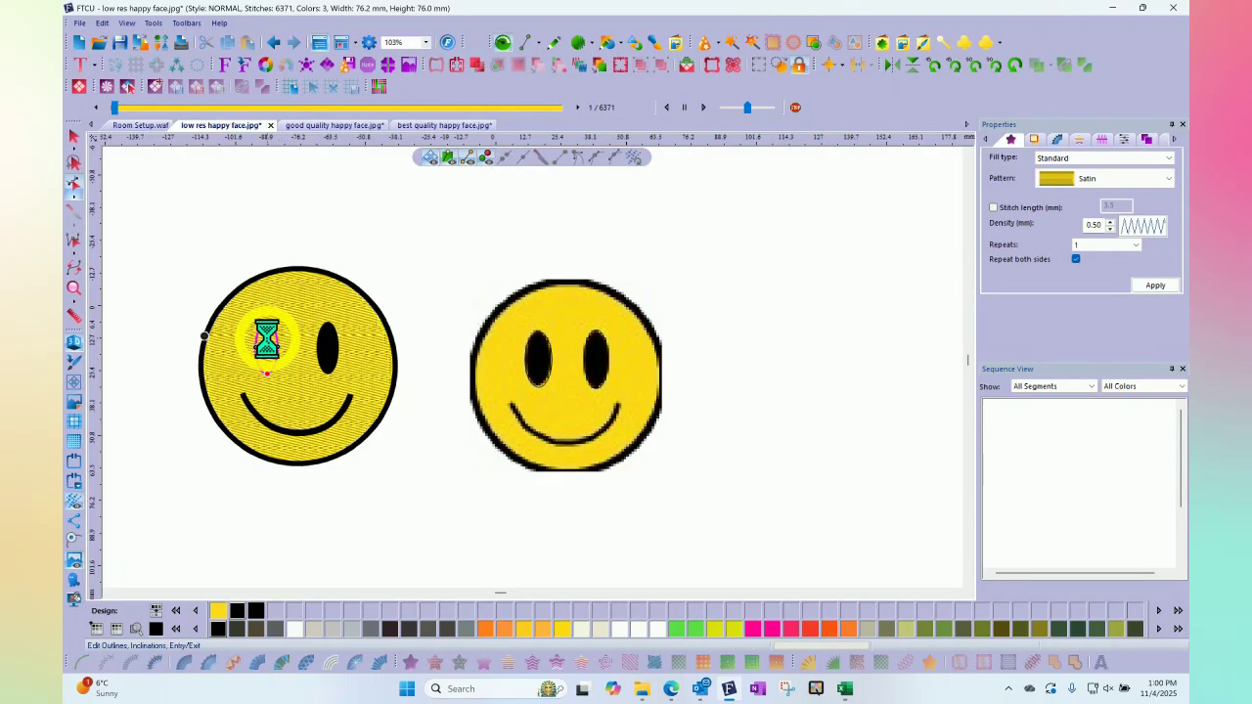
{"action": "left_click_drag", "start_coordinate": [305, 373], "coordinate": [266, 399]}
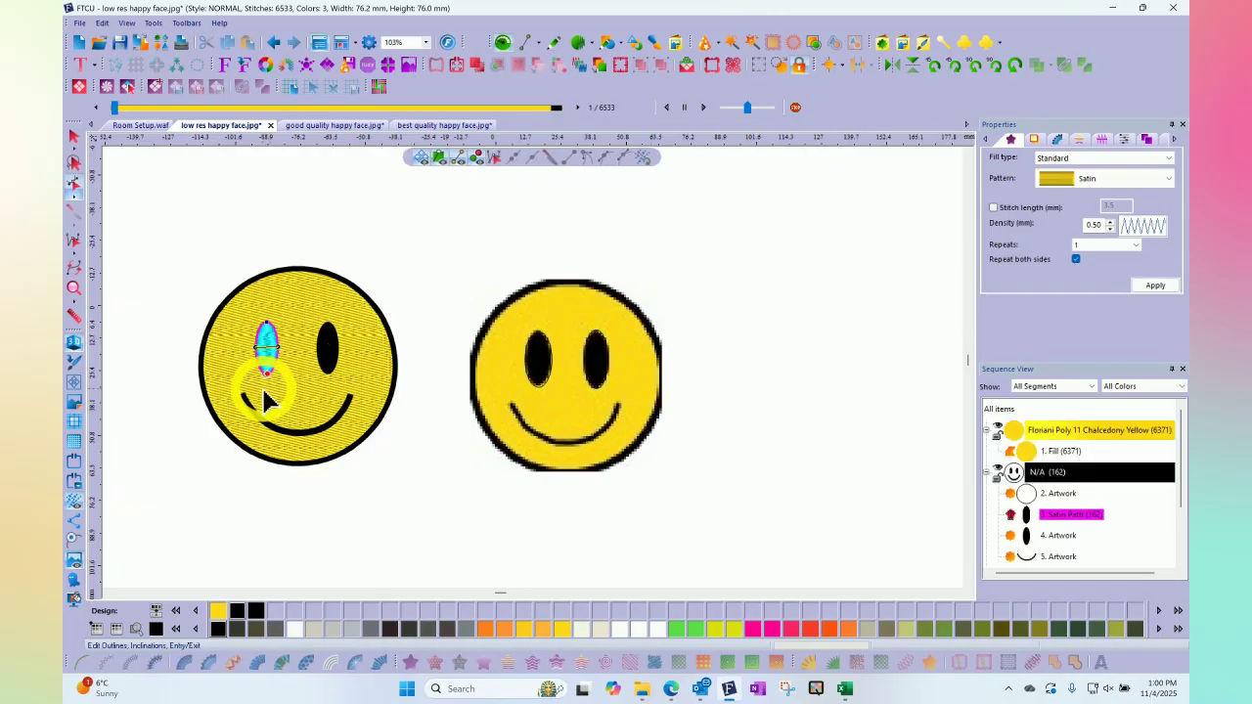
{"action": "left_click", "coordinate": [74, 137]}
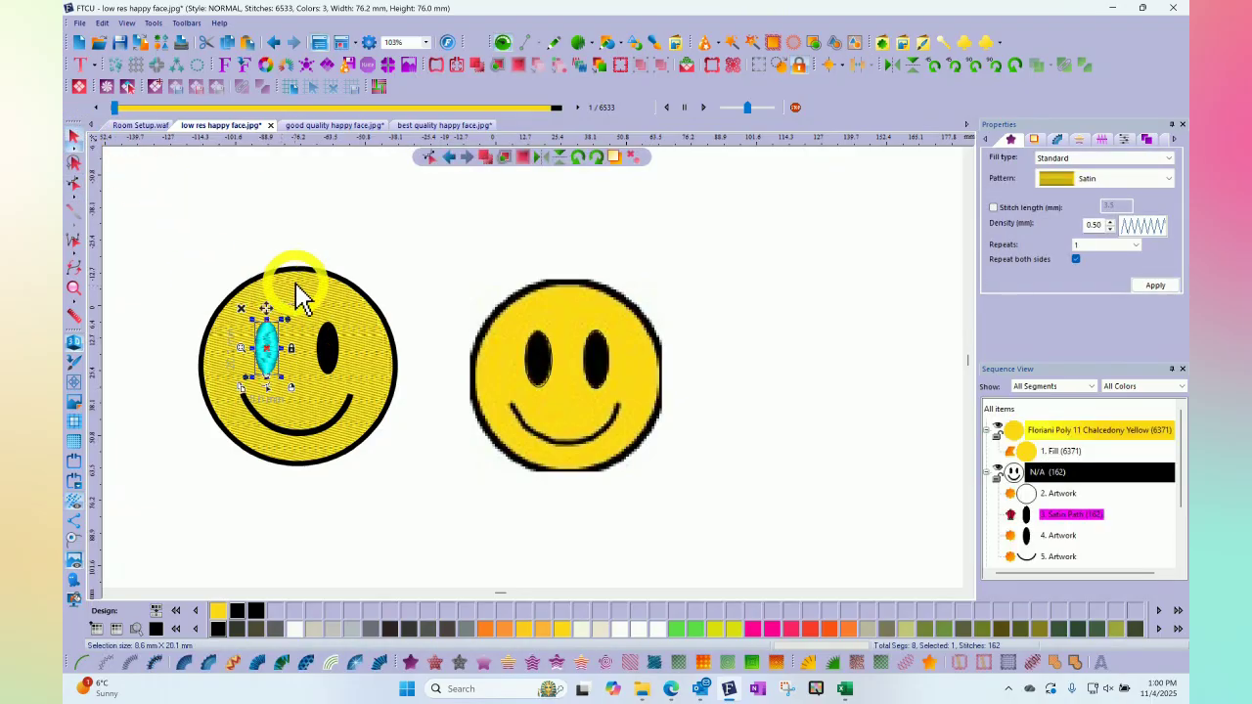
{"action": "left_click", "coordinate": [328, 345]}
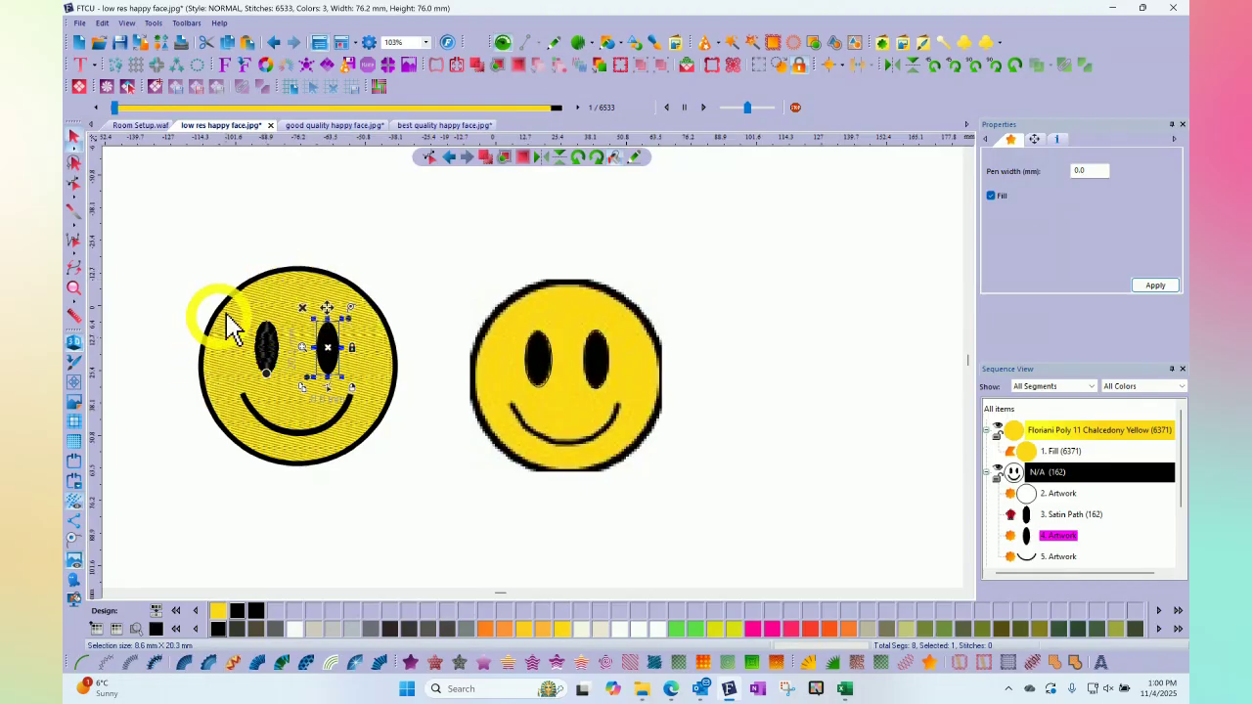
{"action": "left_click", "coordinate": [294, 268]}
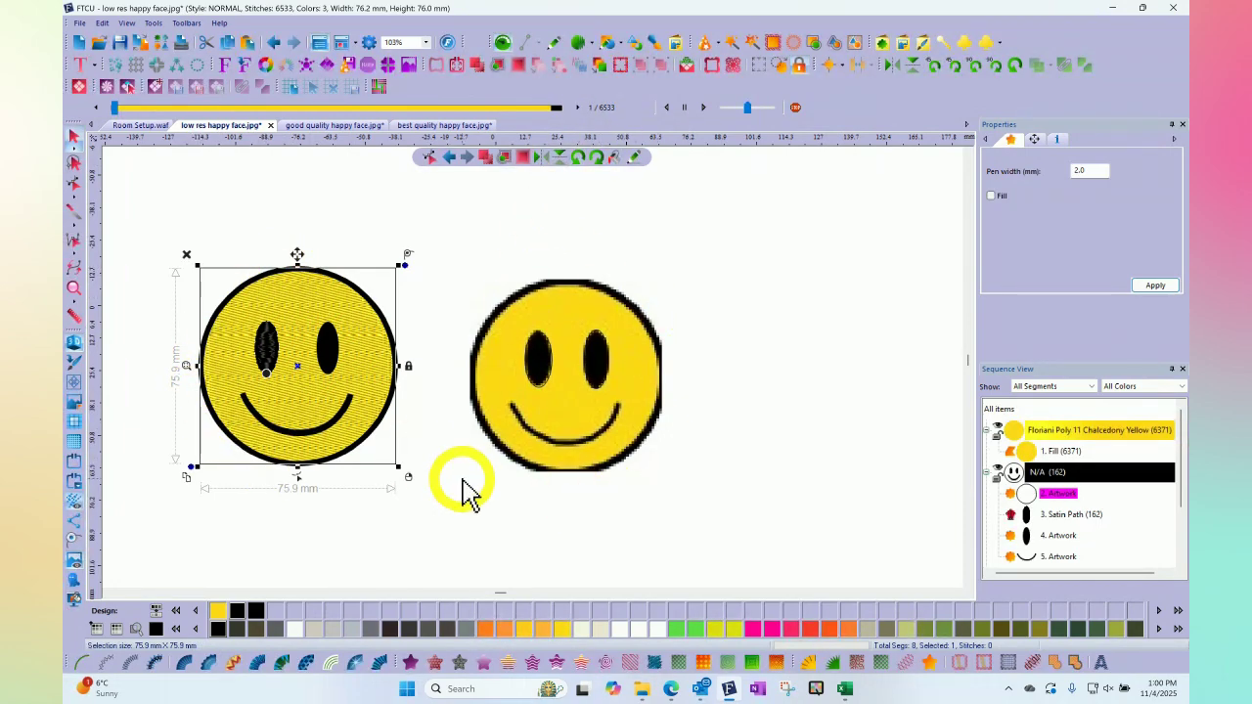
Make the traced smile a 240-stitch Steil and both traced eyes a 207-stitch Auto Satin.
{"action": "left_click", "coordinate": [535, 430]}
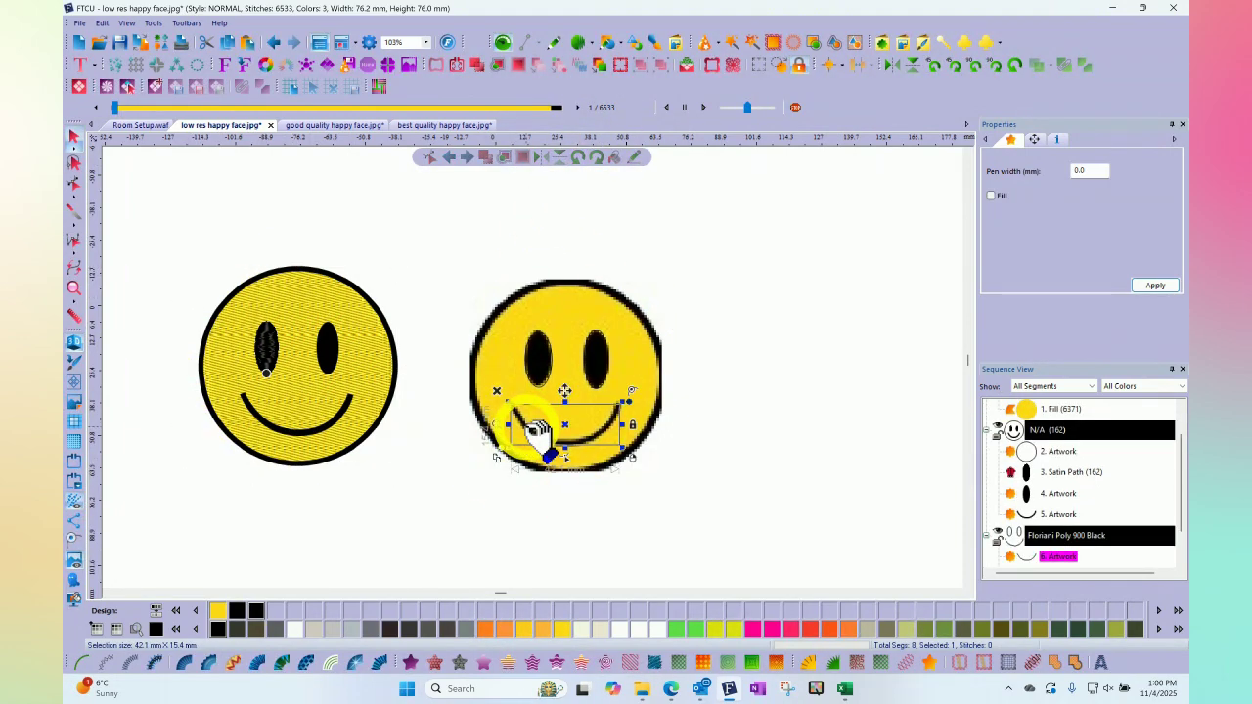
{"action": "left_click", "coordinate": [133, 663]}
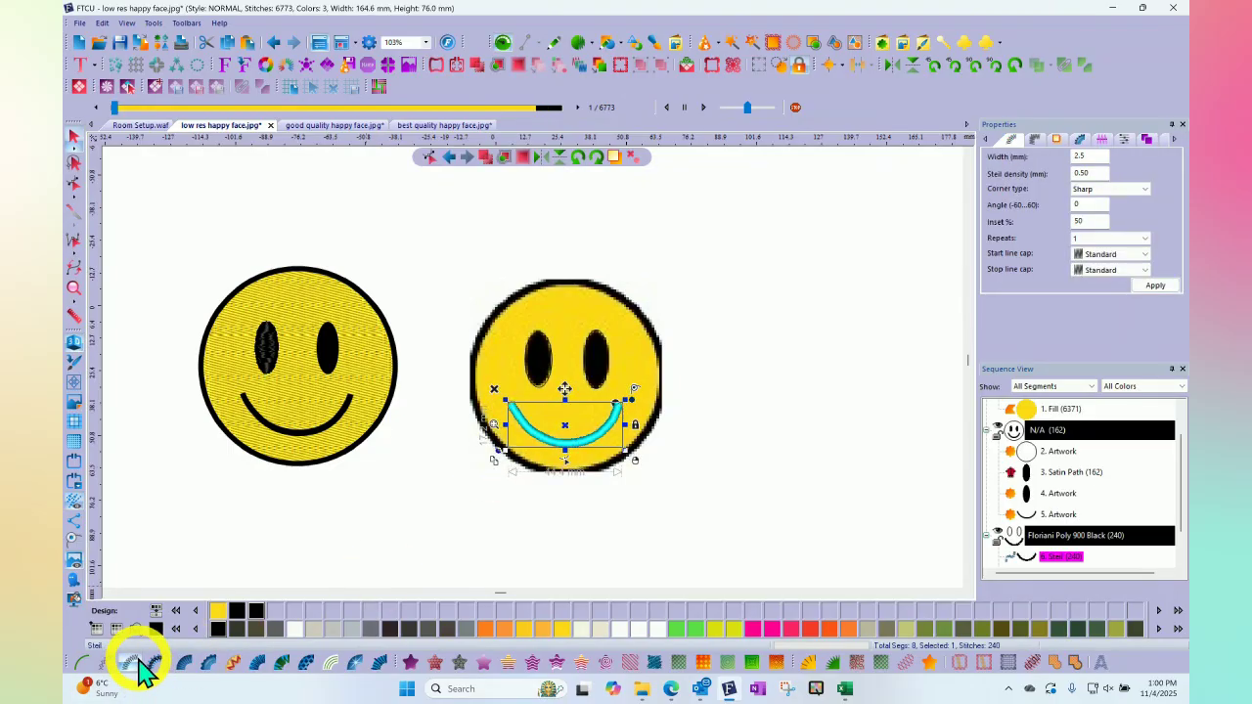
{"action": "left_click_drag", "start_coordinate": [478, 282], "coordinate": [620, 414]}
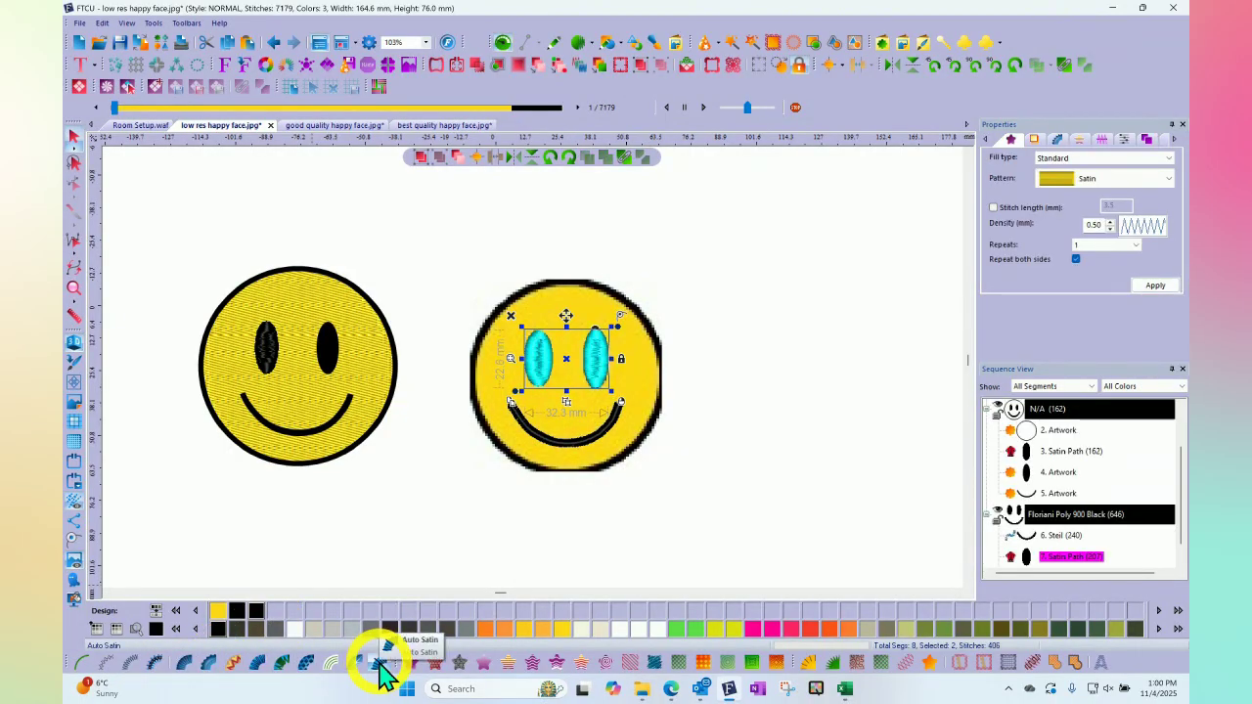
{"action": "left_click", "coordinate": [739, 300]}
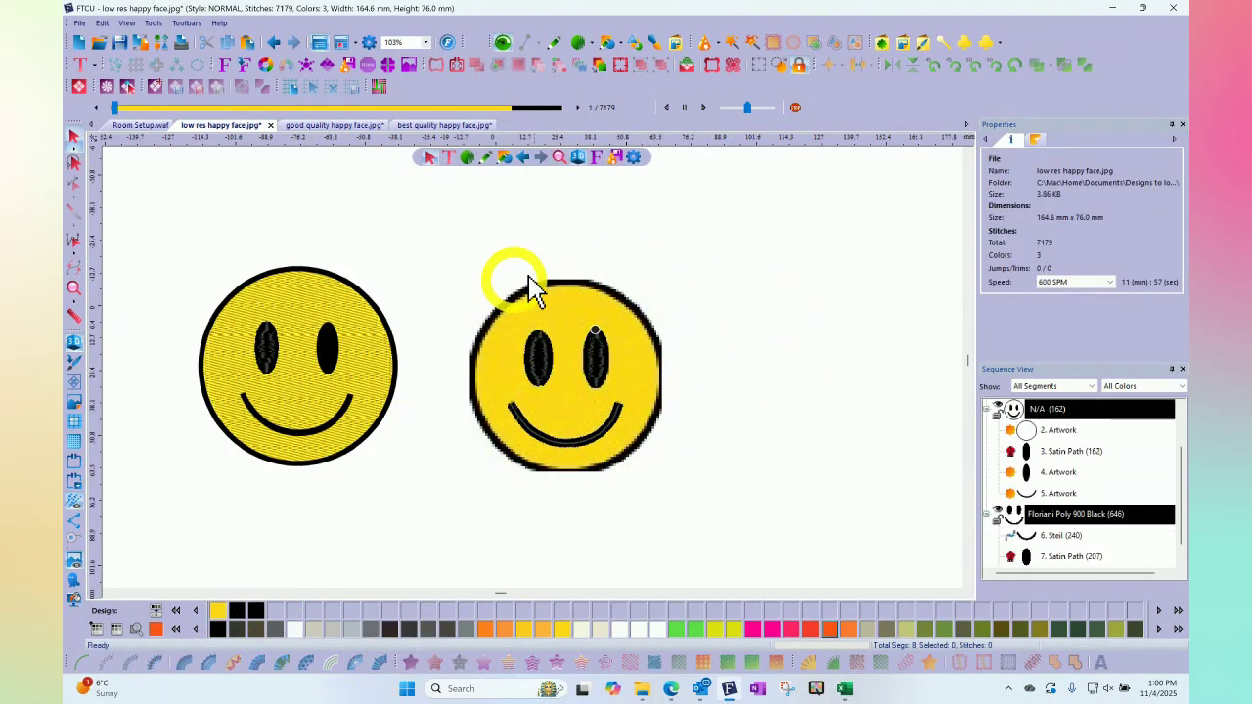
Draw an ellipse around the backdrop face, centre it on the face, and resize it to 75.1 mm.
{"action": "left_click", "coordinate": [607, 43]}
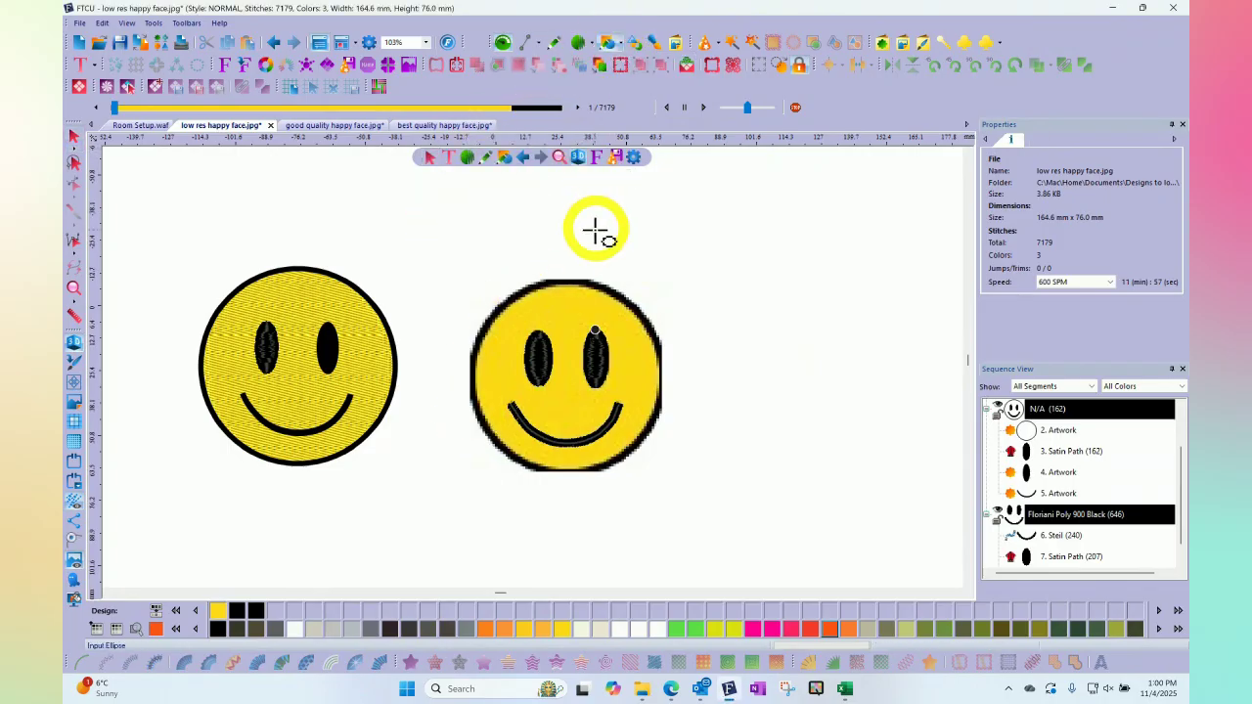
{"action": "left_click_drag", "start_coordinate": [466, 231], "coordinate": [666, 411]}
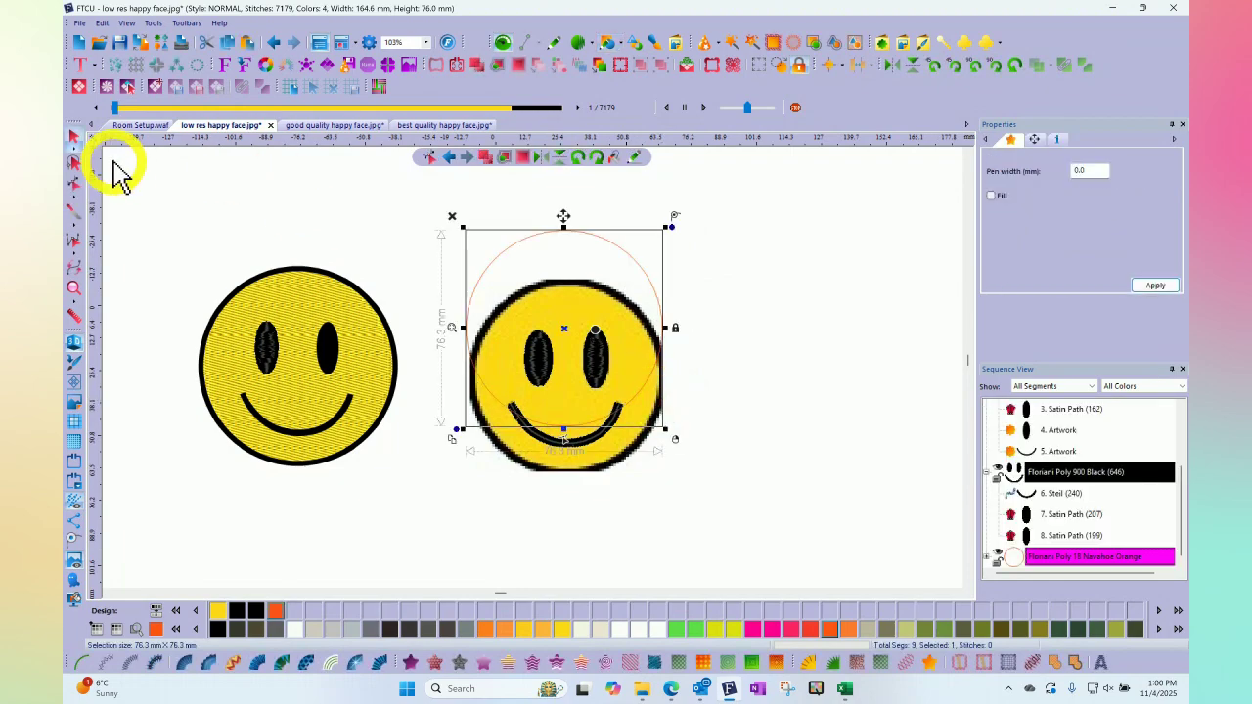
{"action": "left_click", "coordinate": [73, 134]}
{"action": "left_click", "coordinate": [564, 330]}
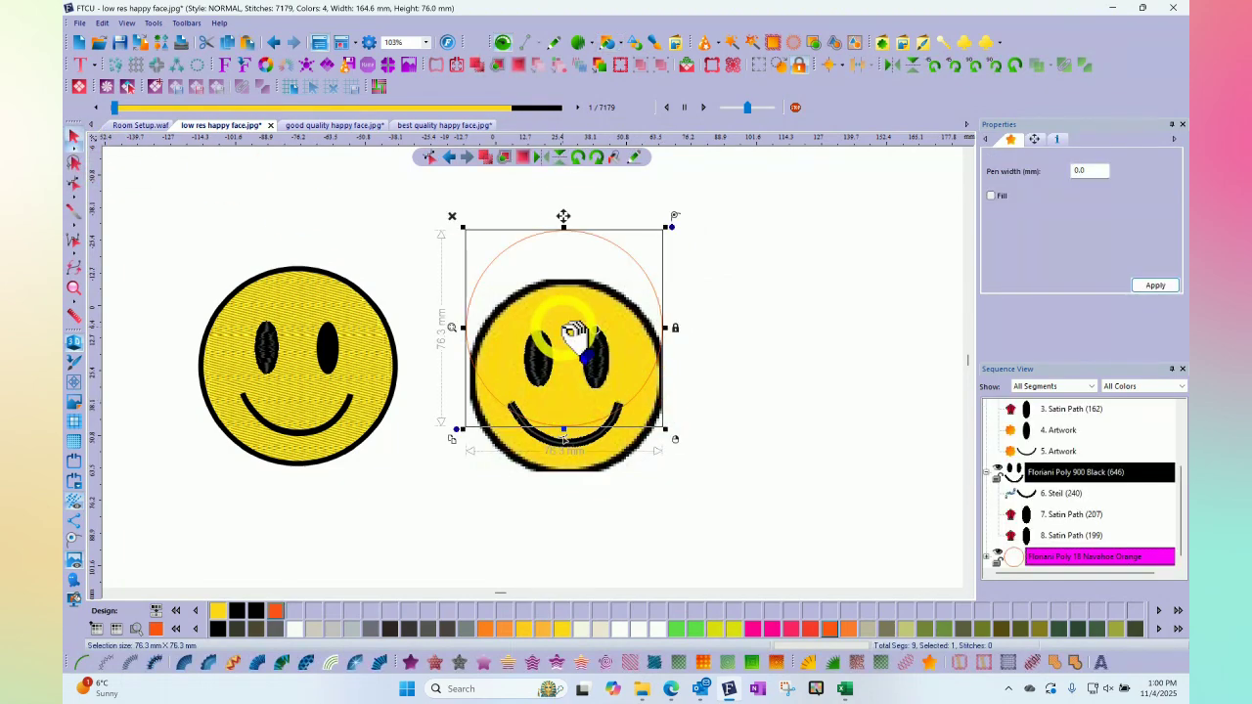
{"action": "left_click", "coordinate": [577, 375]}
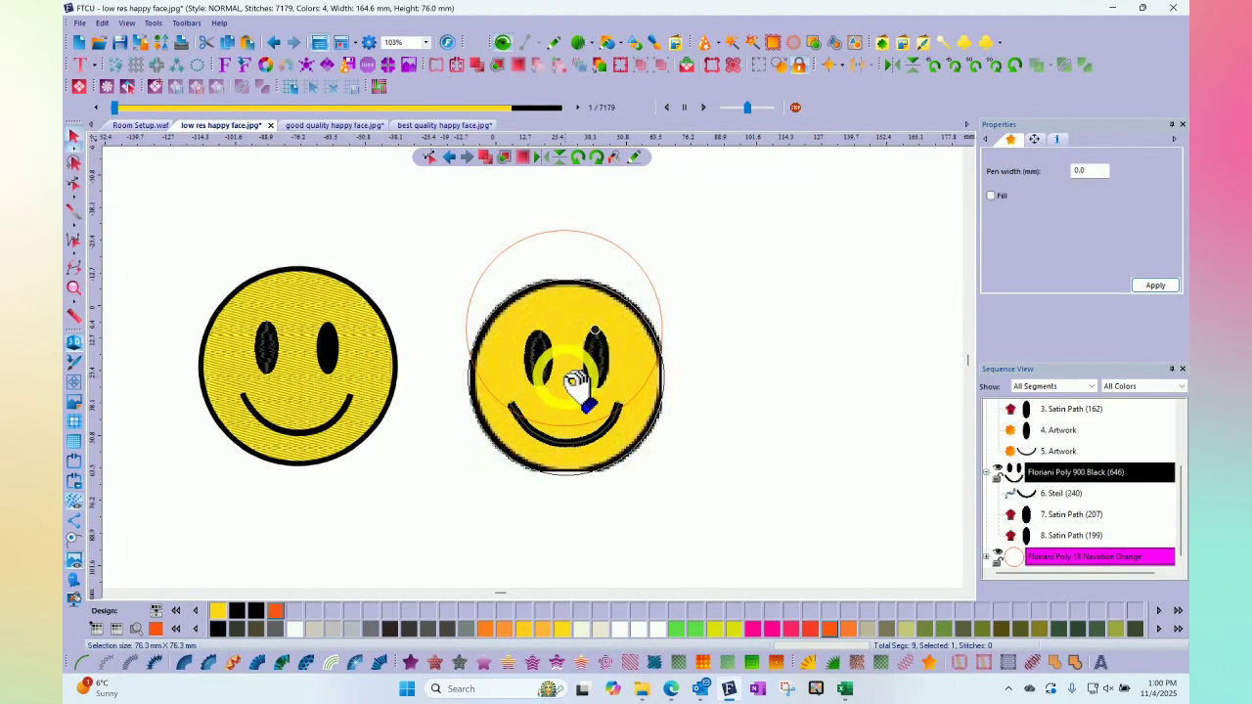
{"action": "left_click", "coordinate": [556, 378]}
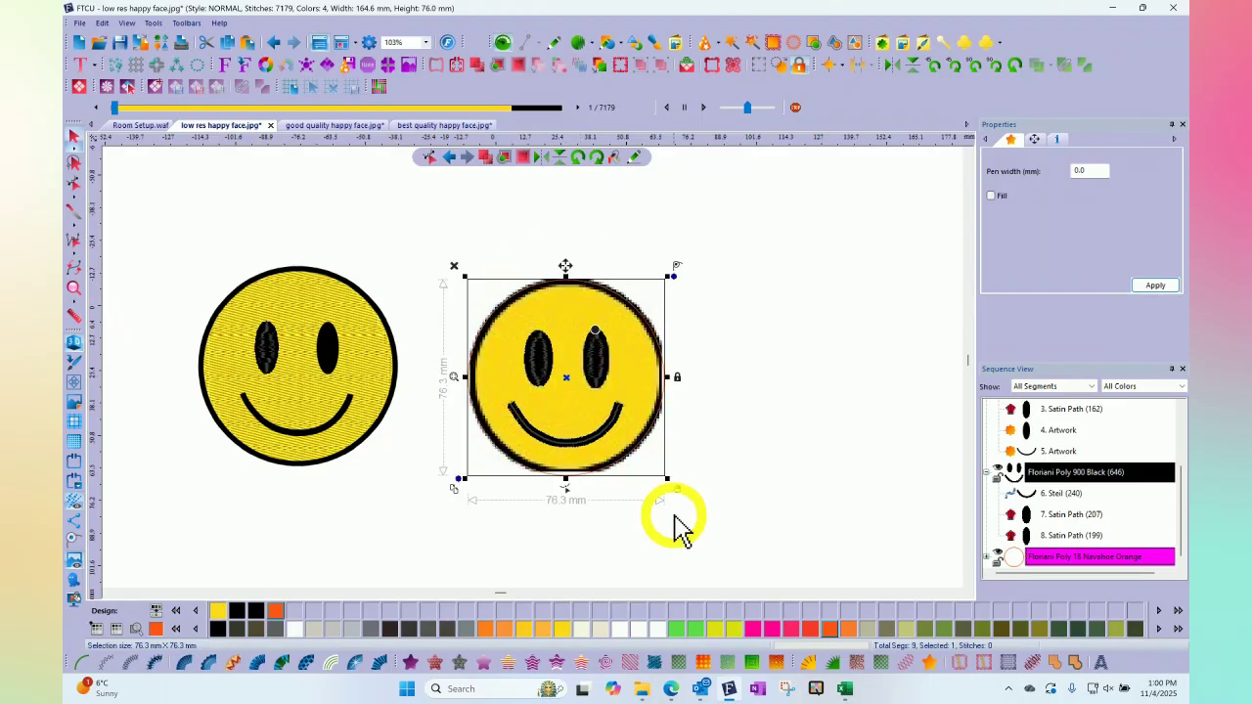
{"action": "mouse_move", "coordinate": [665, 477]}
{"action": "left_mouse_down"}
{"action": "mouse_move", "coordinate": [686, 502]}
{"action": "mouse_move", "coordinate": [657, 477]}
{"action": "left_mouse_up"}
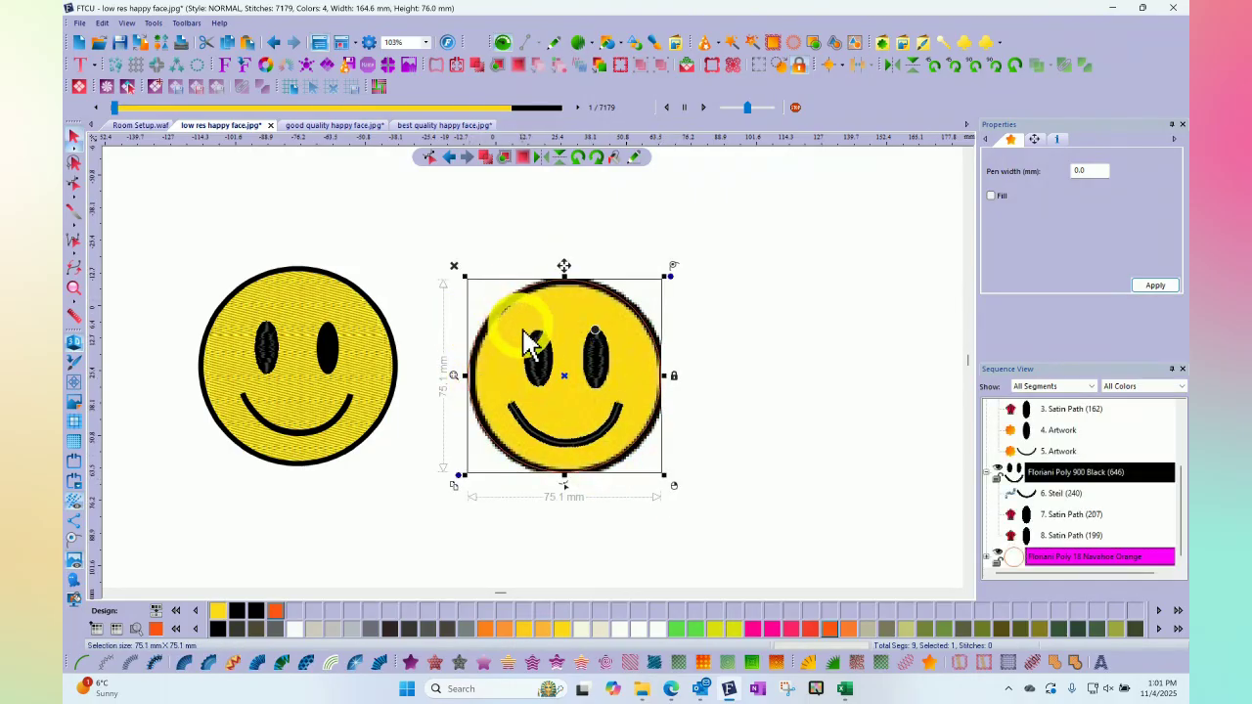
{"action": "left_click", "coordinate": [611, 47]}
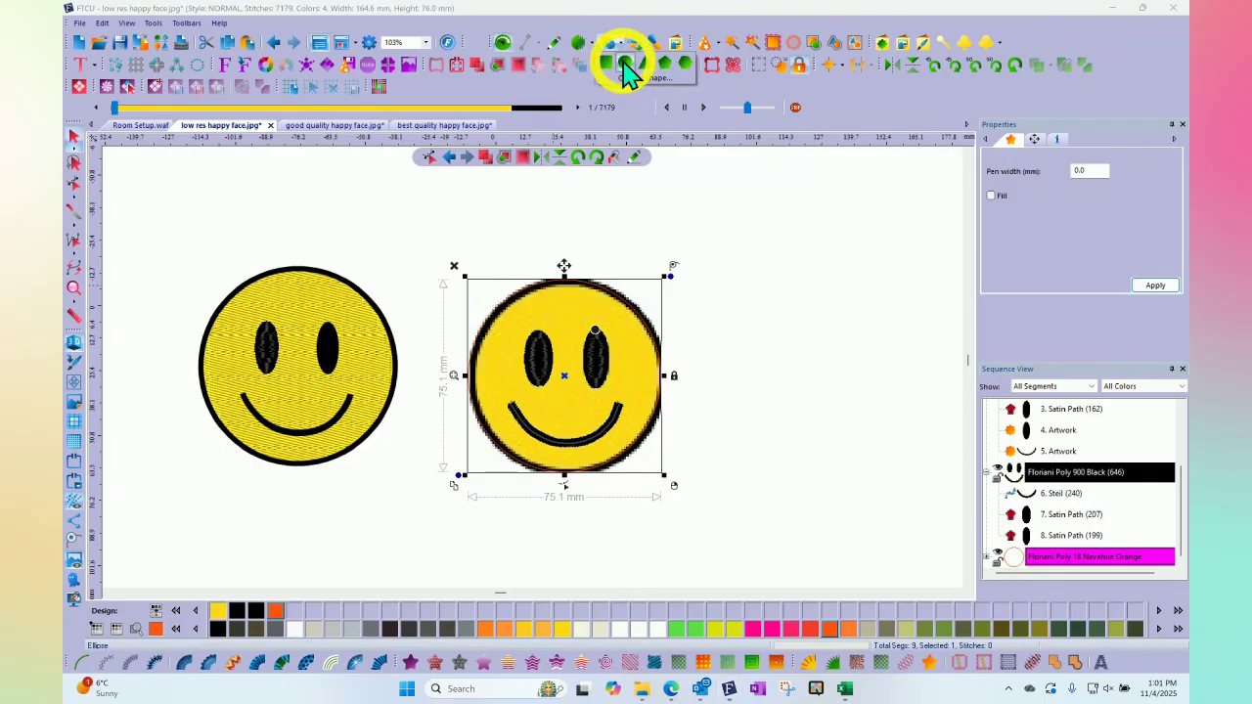
{"action": "left_click", "coordinate": [605, 65]}
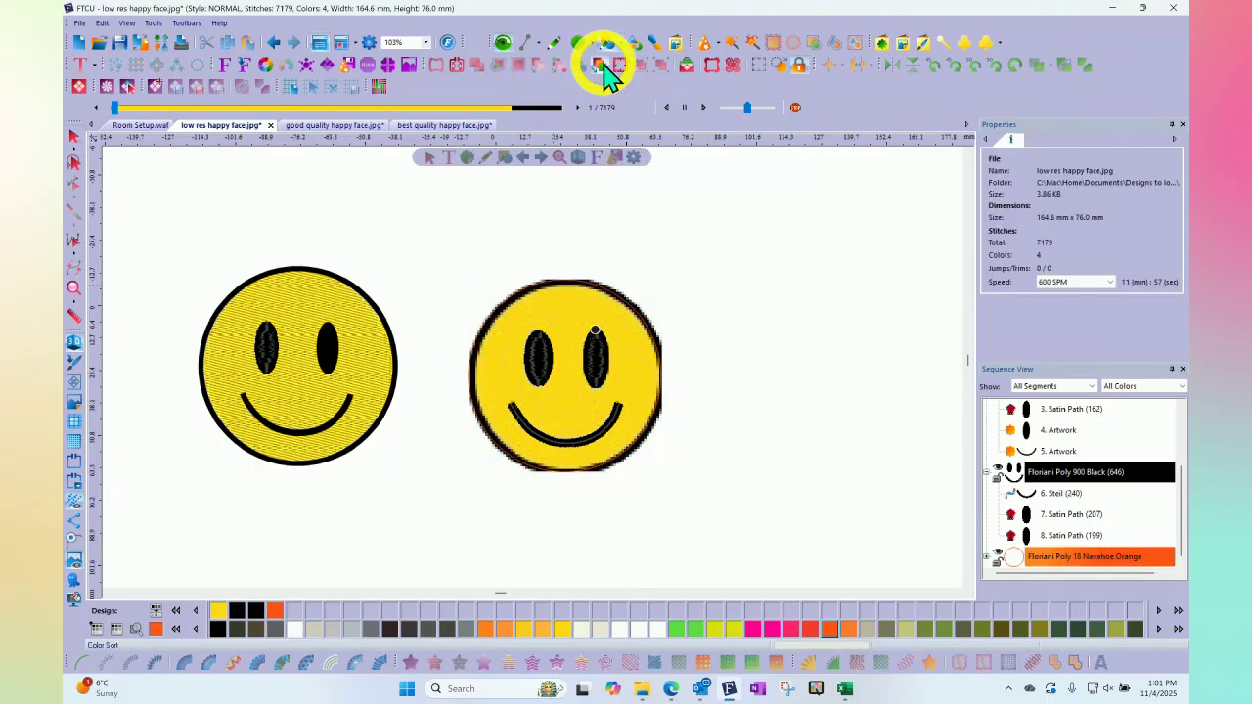
{"action": "left_click_drag", "start_coordinate": [700, 219], "coordinate": [827, 342]}
{"action": "left_click", "coordinate": [78, 137]}
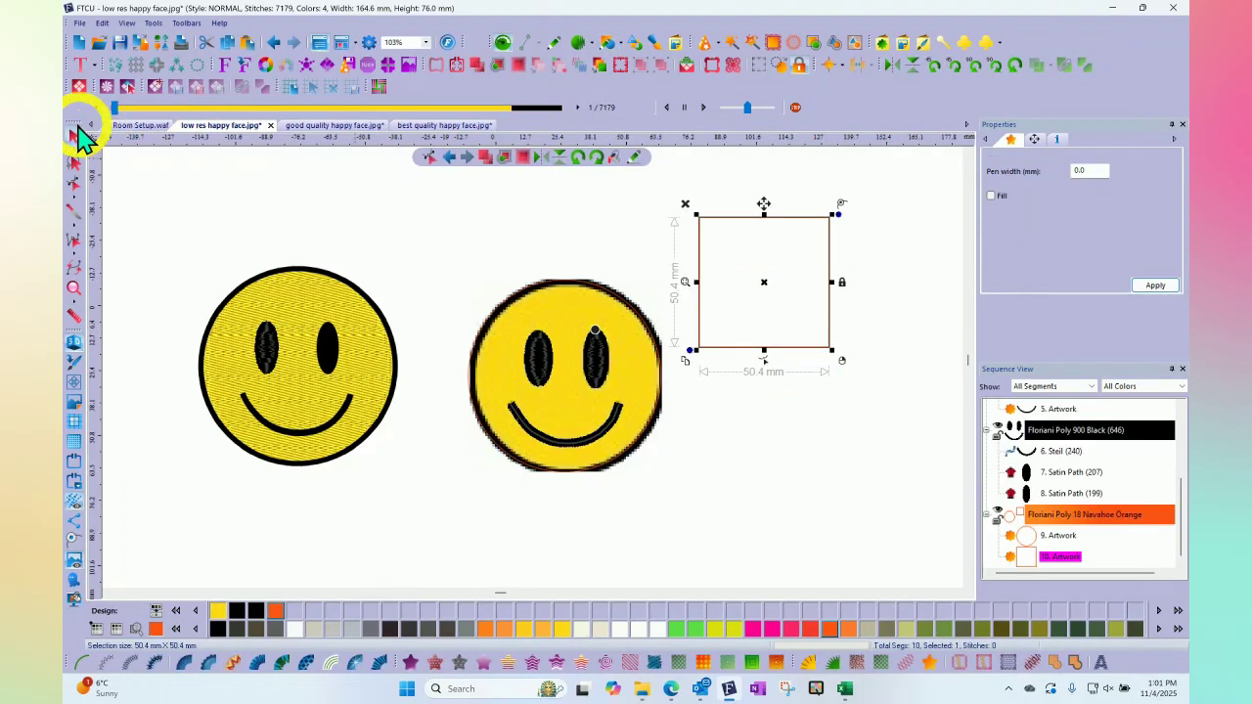
{"action": "left_click", "coordinate": [685, 205]}
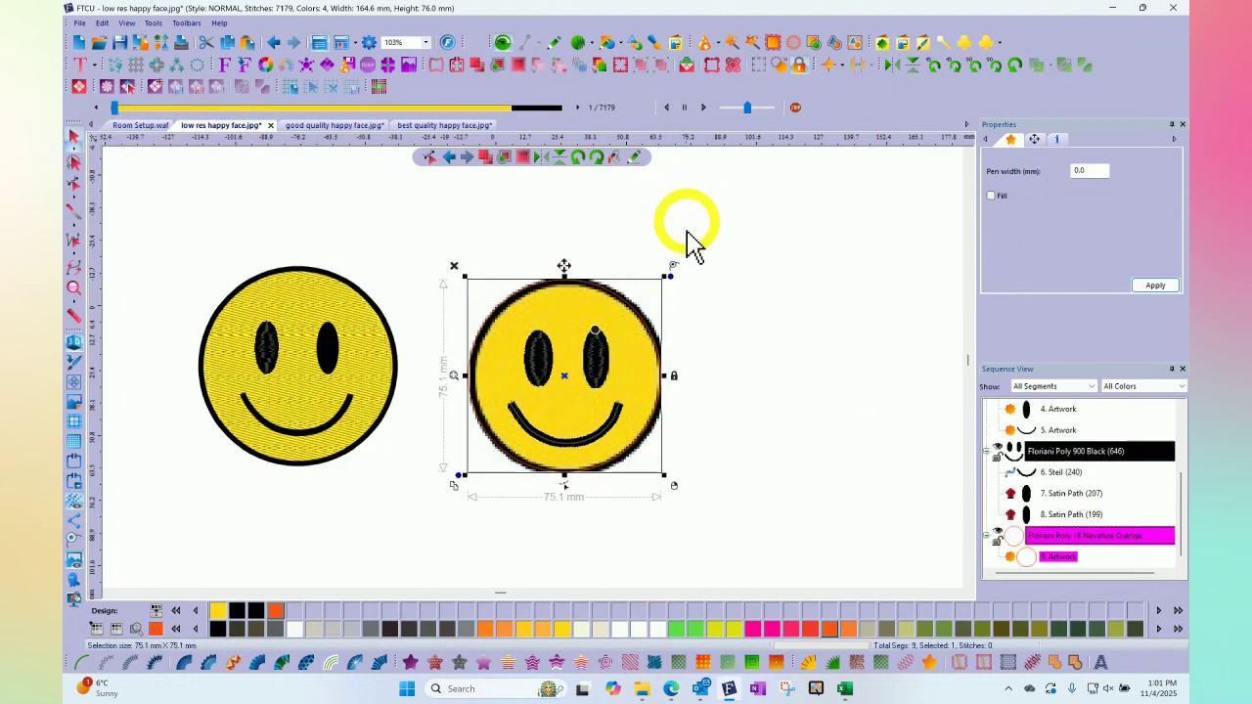
Give the circle a 6187-stitch Standard Fill in Floriani Poly 11 Chalcedony Yellow.
{"action": "left_click", "coordinate": [408, 665]}
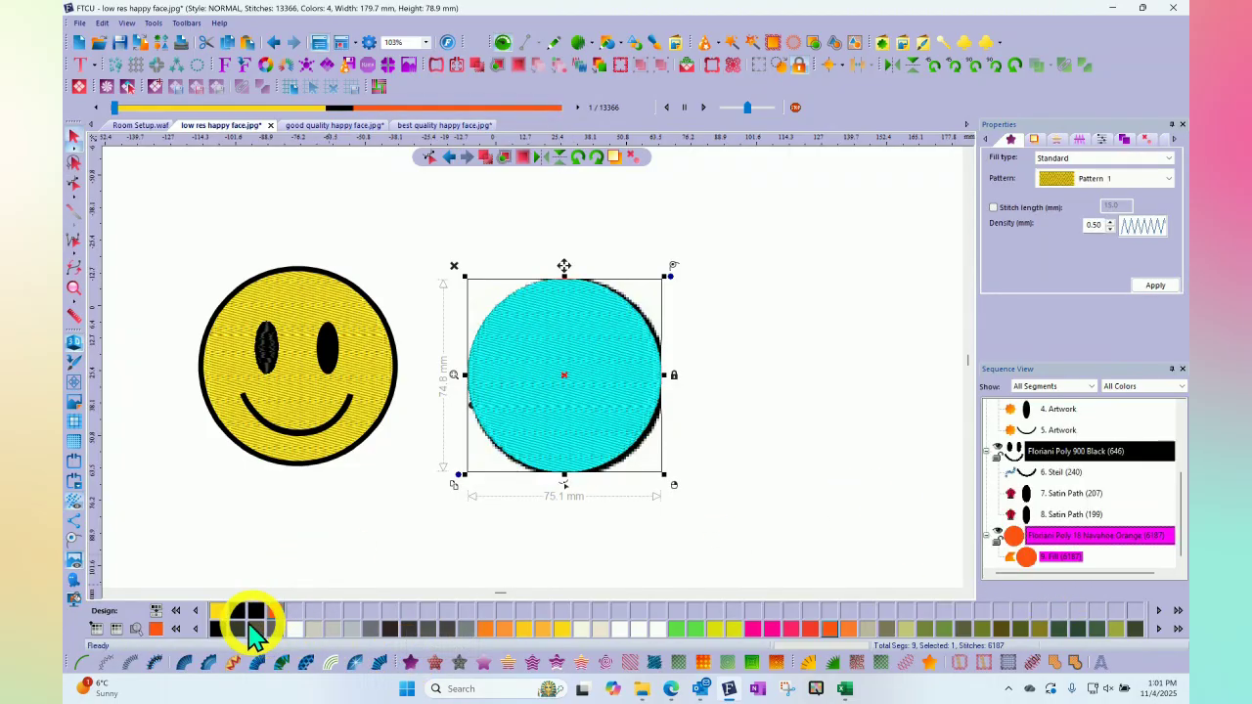
{"action": "left_click", "coordinate": [217, 612]}
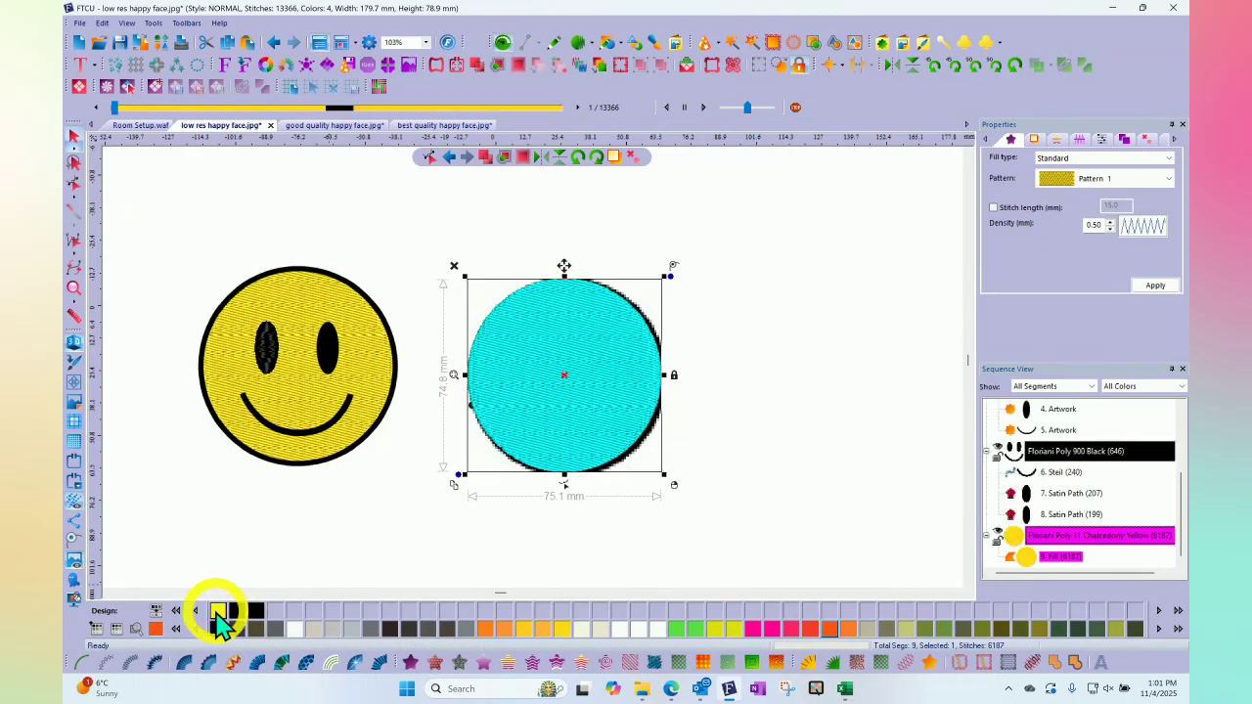
{"action": "left_click", "coordinate": [370, 537]}
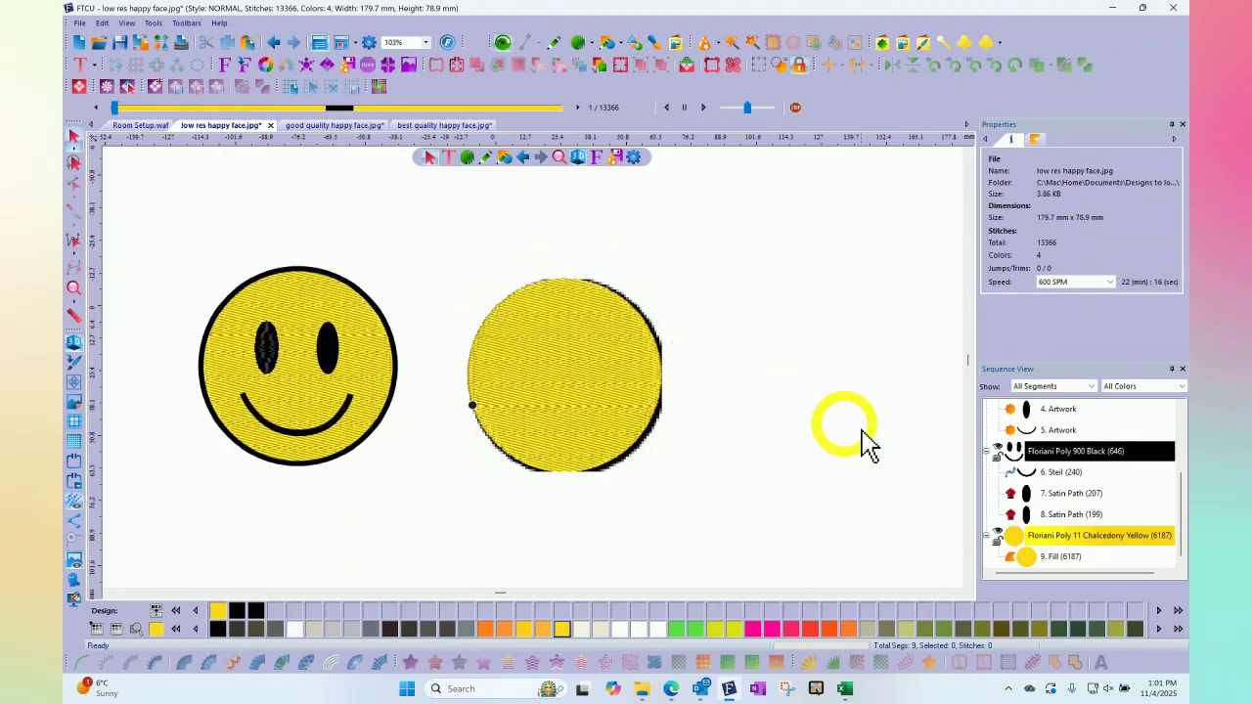
In Sequence View, move the black eyes-and-mouth group below the Chalcedony Yellow fill.
{"action": "left_click", "coordinate": [1055, 454]}
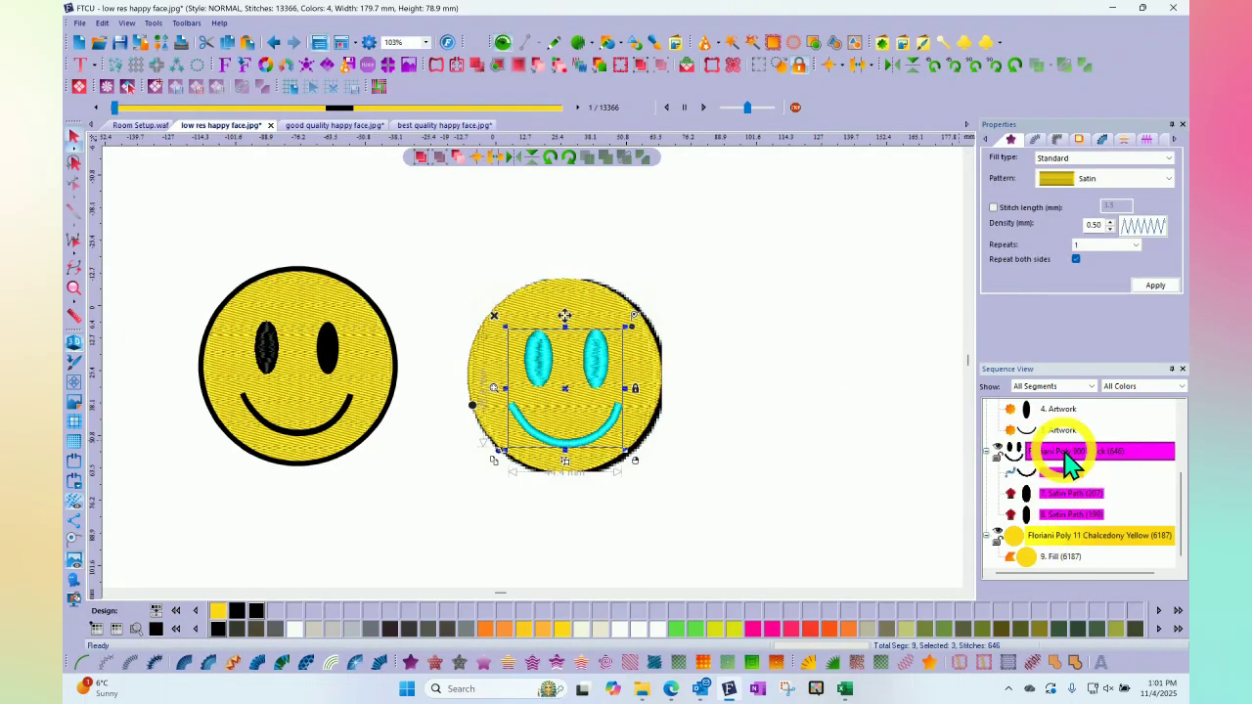
{"action": "left_click_drag", "start_coordinate": [1068, 468], "coordinate": [1044, 553]}
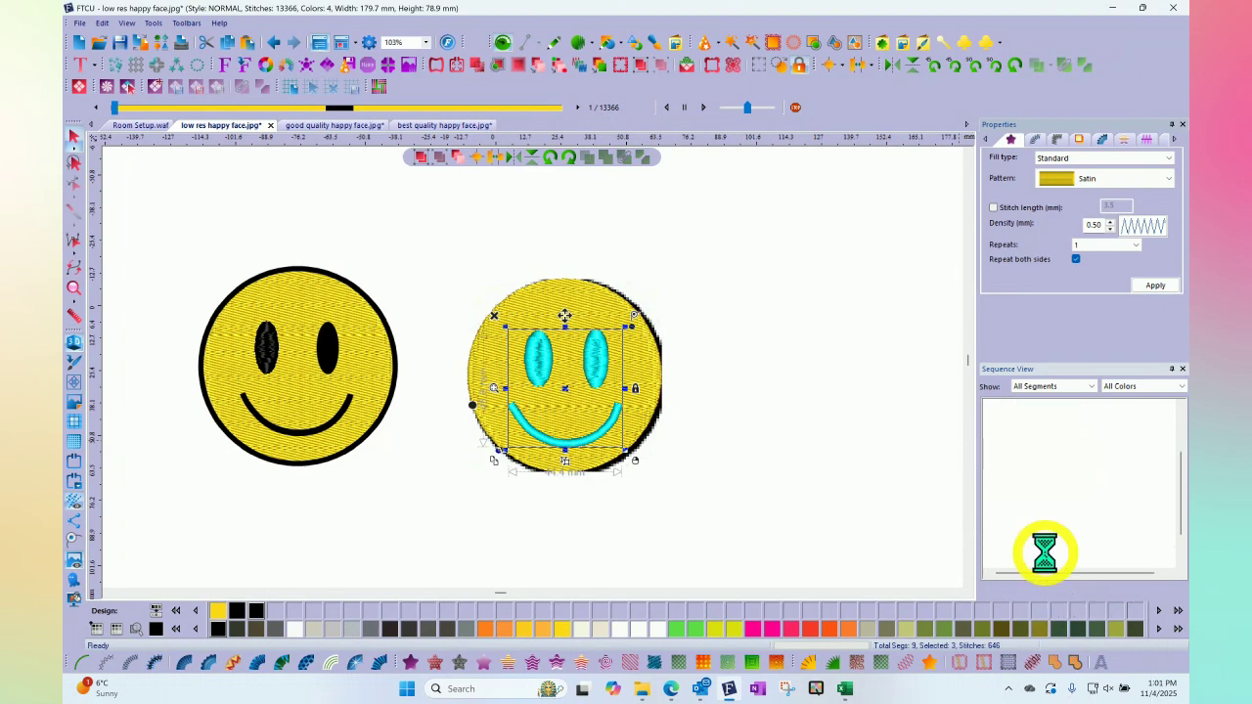
{"action": "left_click", "coordinate": [800, 341]}
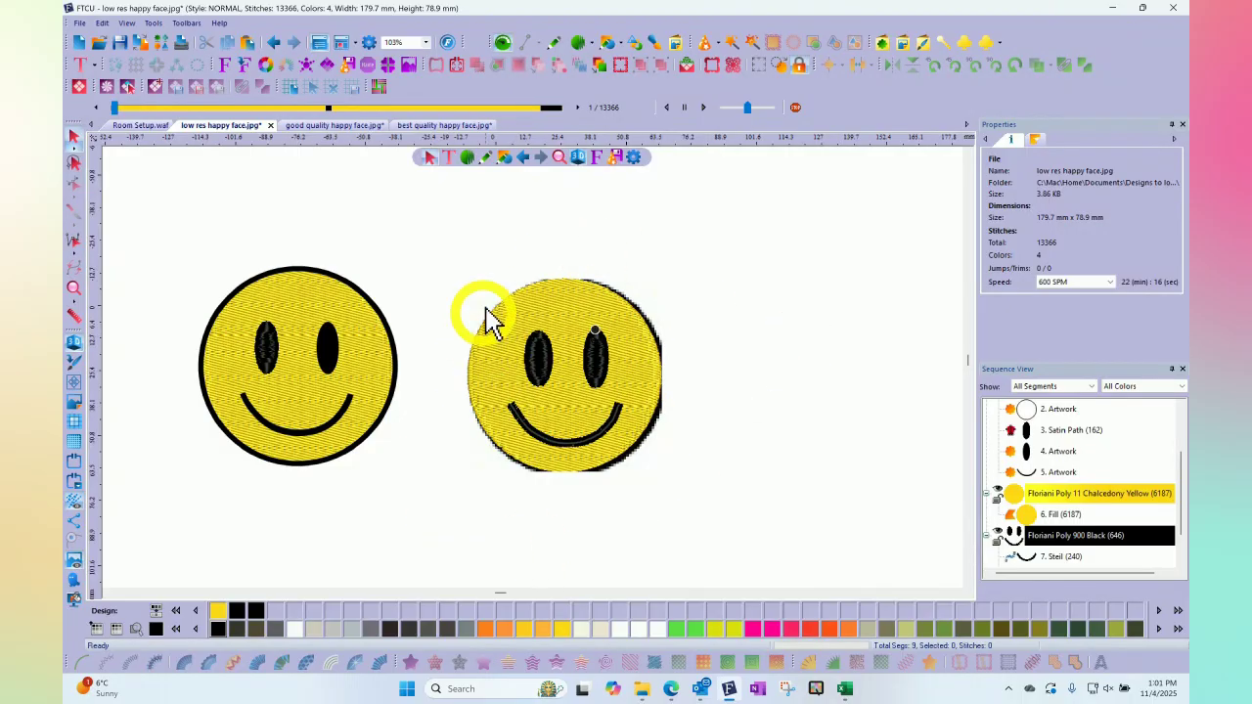
{"action": "left_click", "coordinate": [573, 294]}
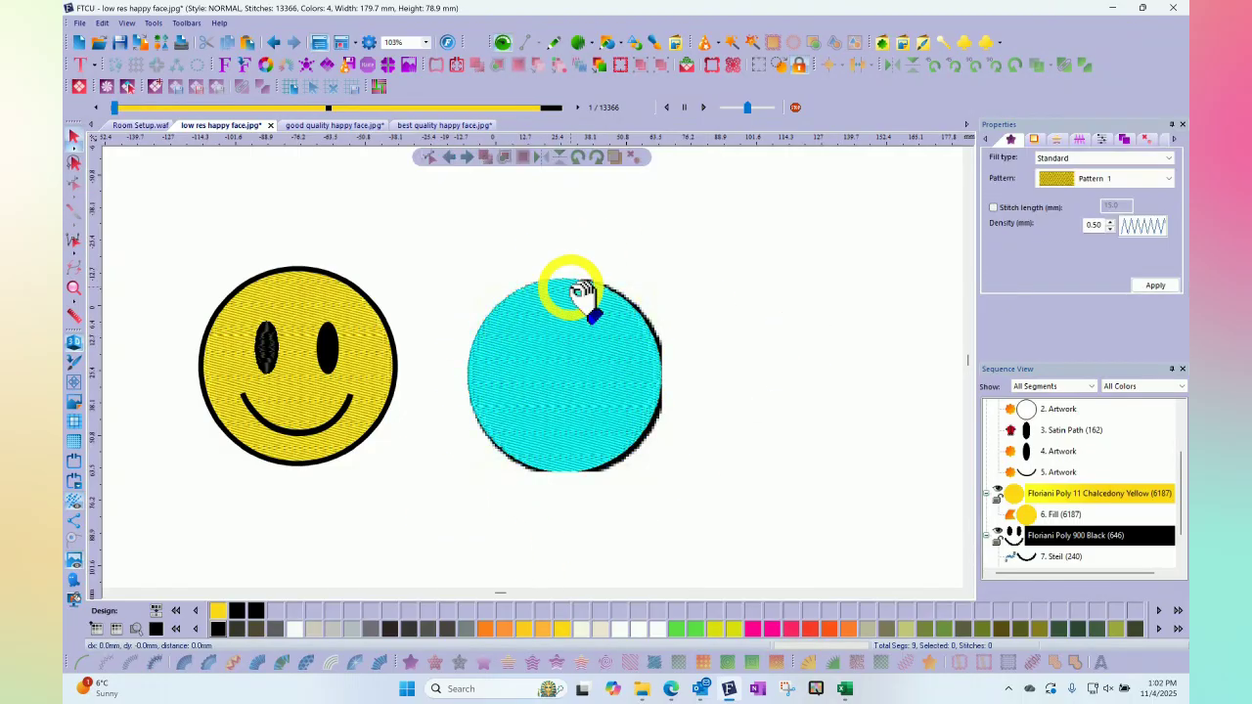
Paste a copy of the fill as a steil outline, set its width to 4 mm, and colour it black.
{"action": "left_click", "coordinate": [227, 42]}
{"action": "left_click", "coordinate": [247, 42]}
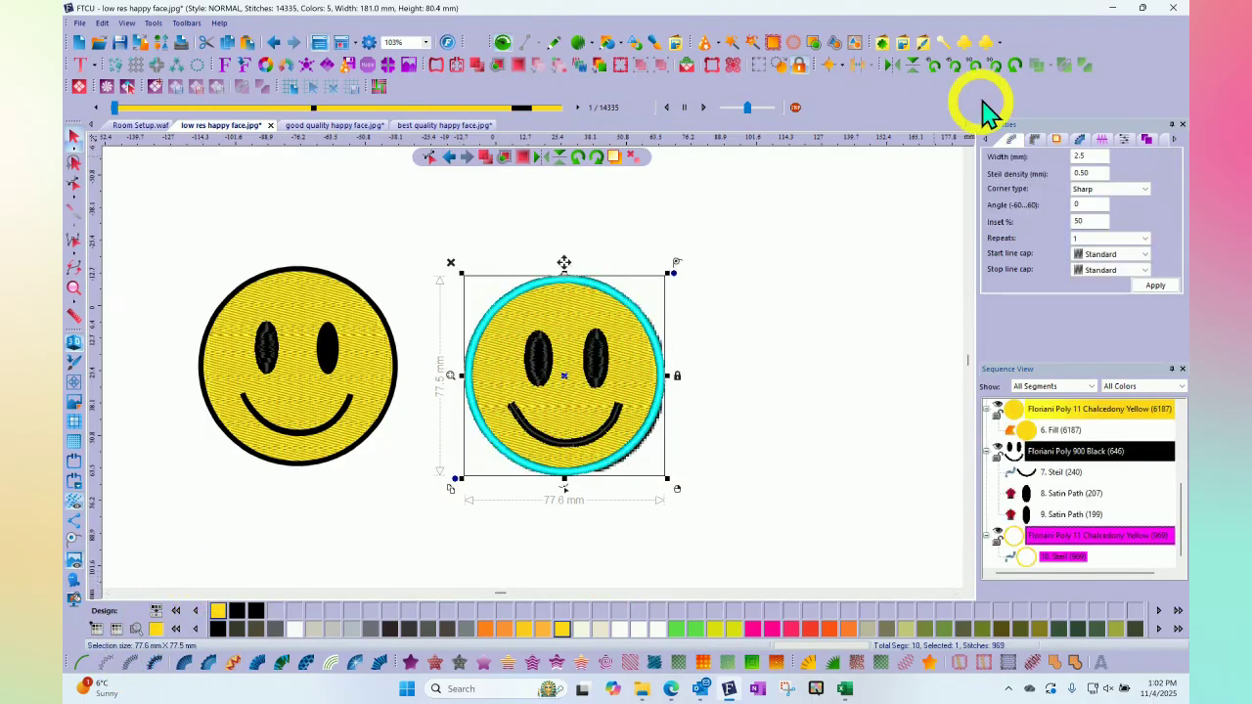
{"action": "left_click", "coordinate": [1090, 155]}
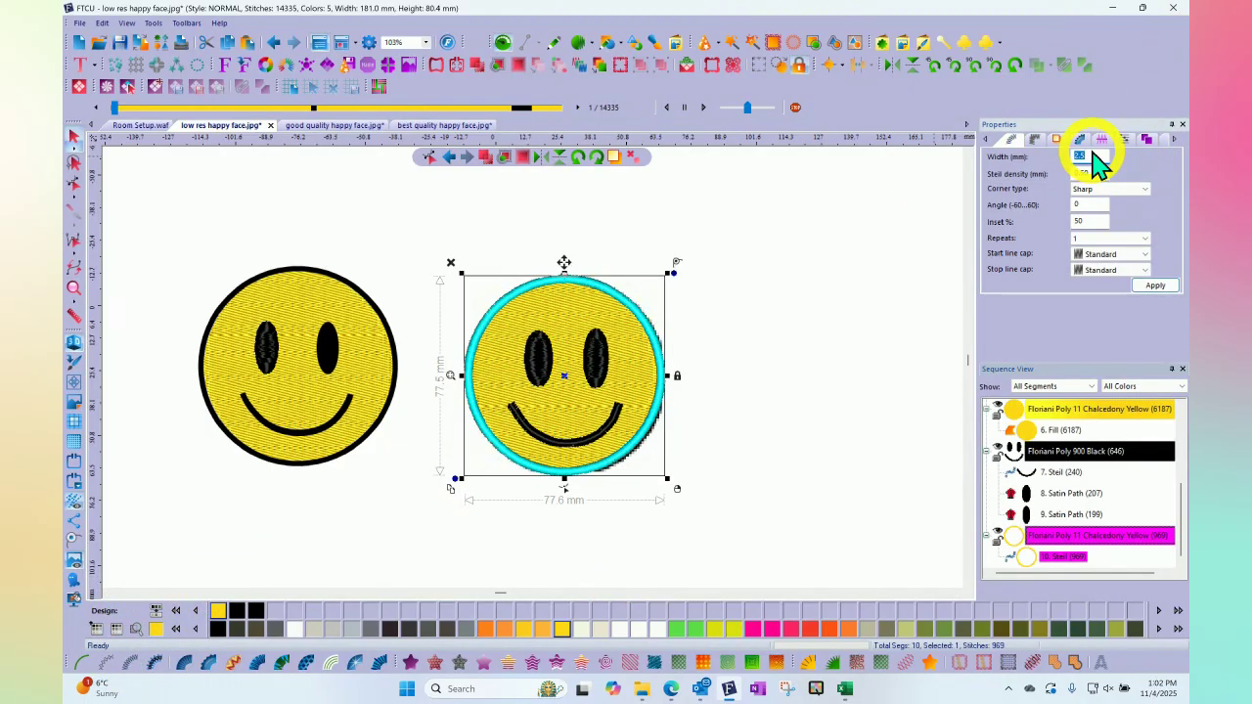
{"action": "type", "text": "4"}
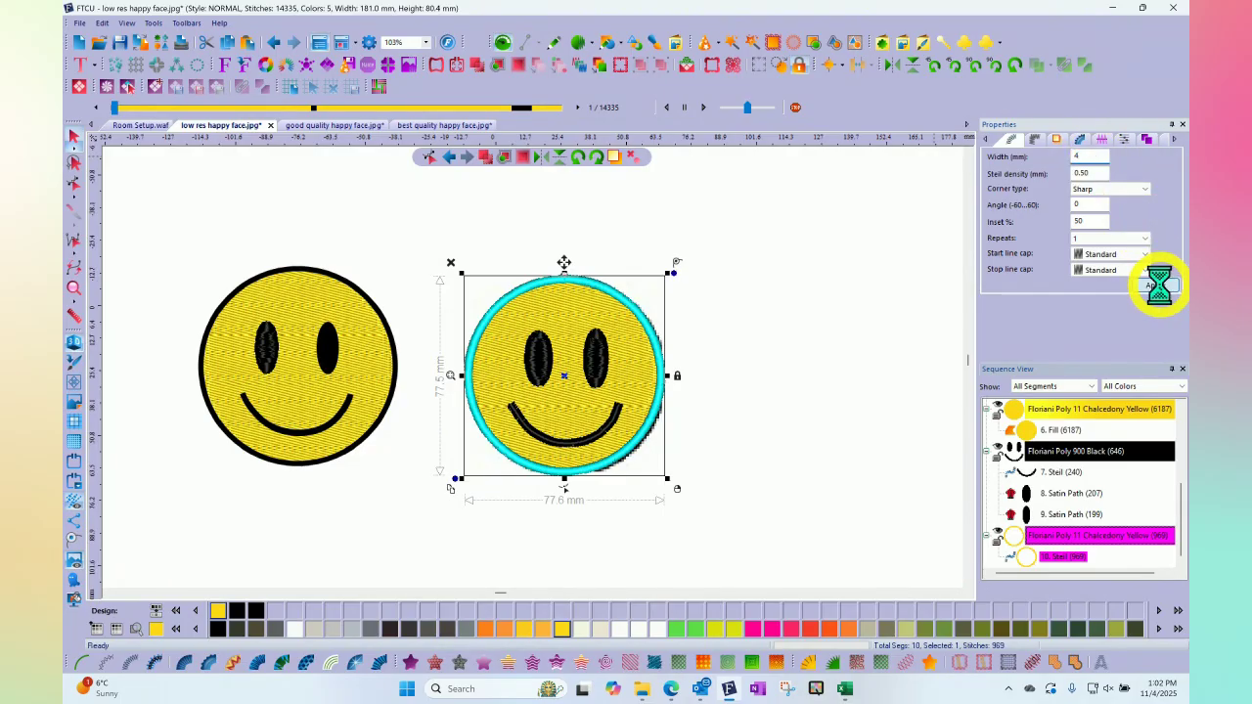
{"action": "left_click", "coordinate": [854, 374]}
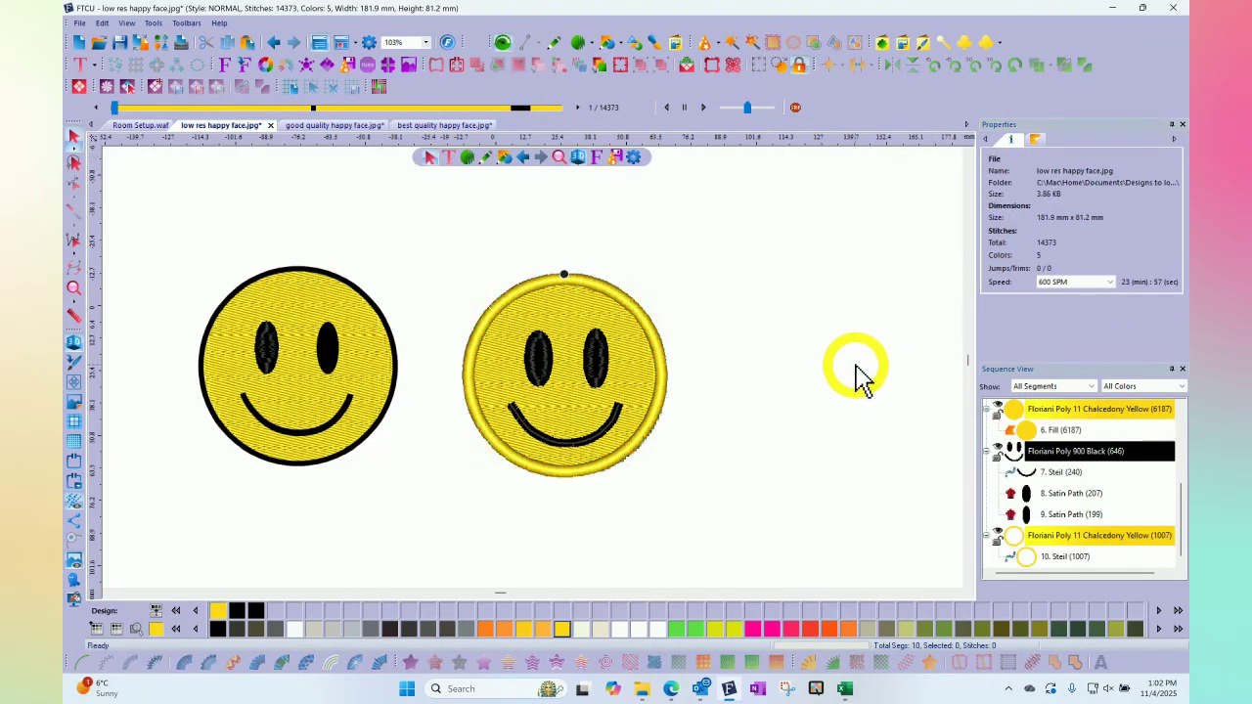
{"action": "left_click", "coordinate": [1064, 557]}
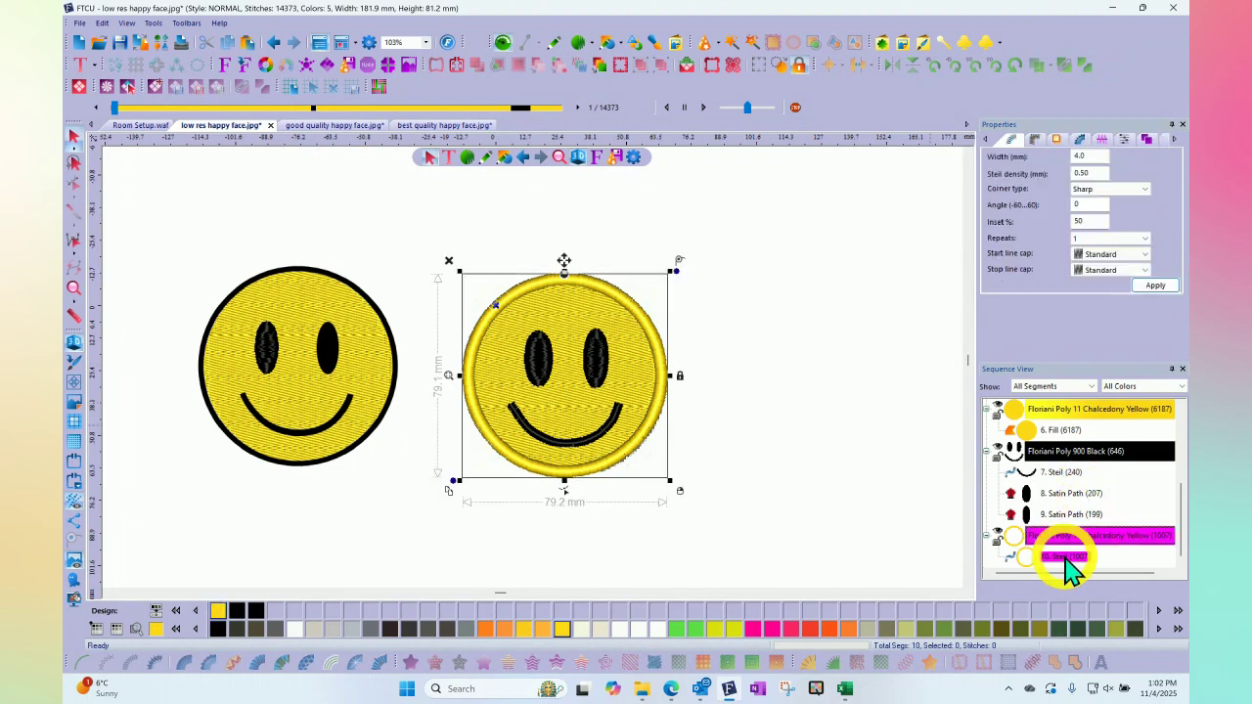
{"action": "left_click", "coordinate": [238, 612]}
{"action": "left_click", "coordinate": [766, 343]}
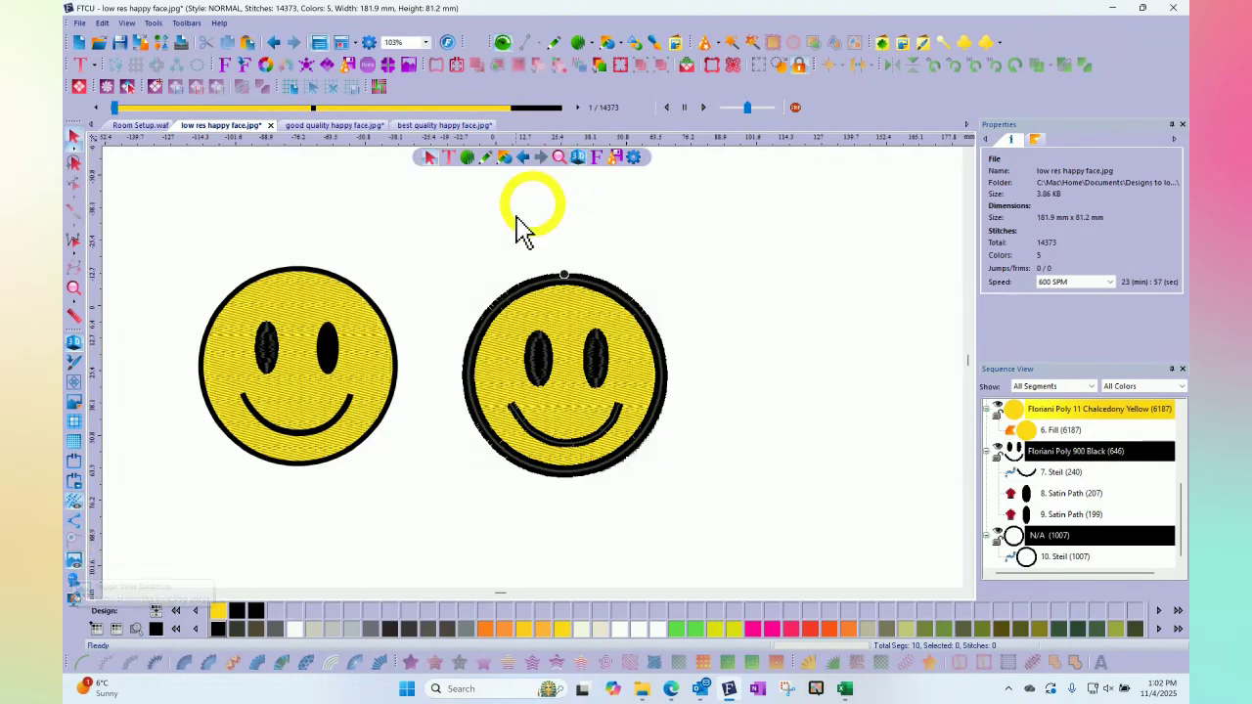
Move the digitized face about 33 mm right of the backdrop and zoom in to compare them.
{"action": "left_click_drag", "start_coordinate": [433, 246], "coordinate": [735, 523]}
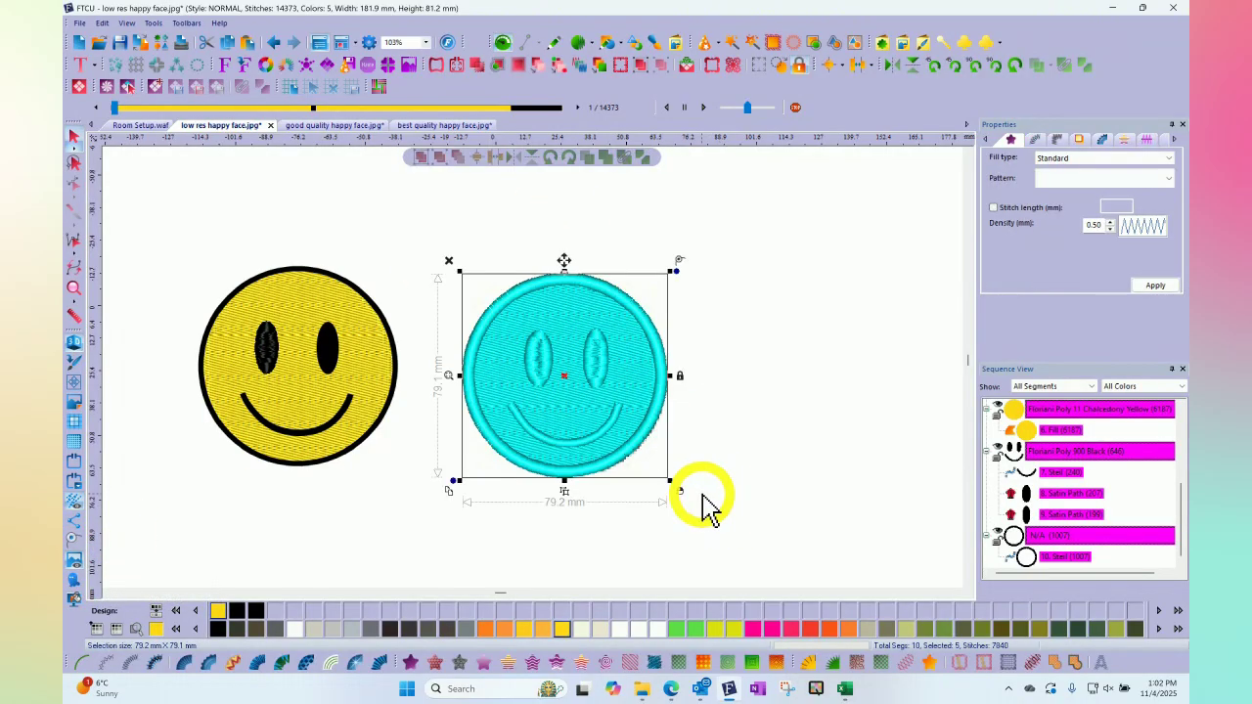
{"action": "left_click_drag", "start_coordinate": [592, 362], "coordinate": [809, 362]}
{"action": "left_click", "coordinate": [633, 235]}
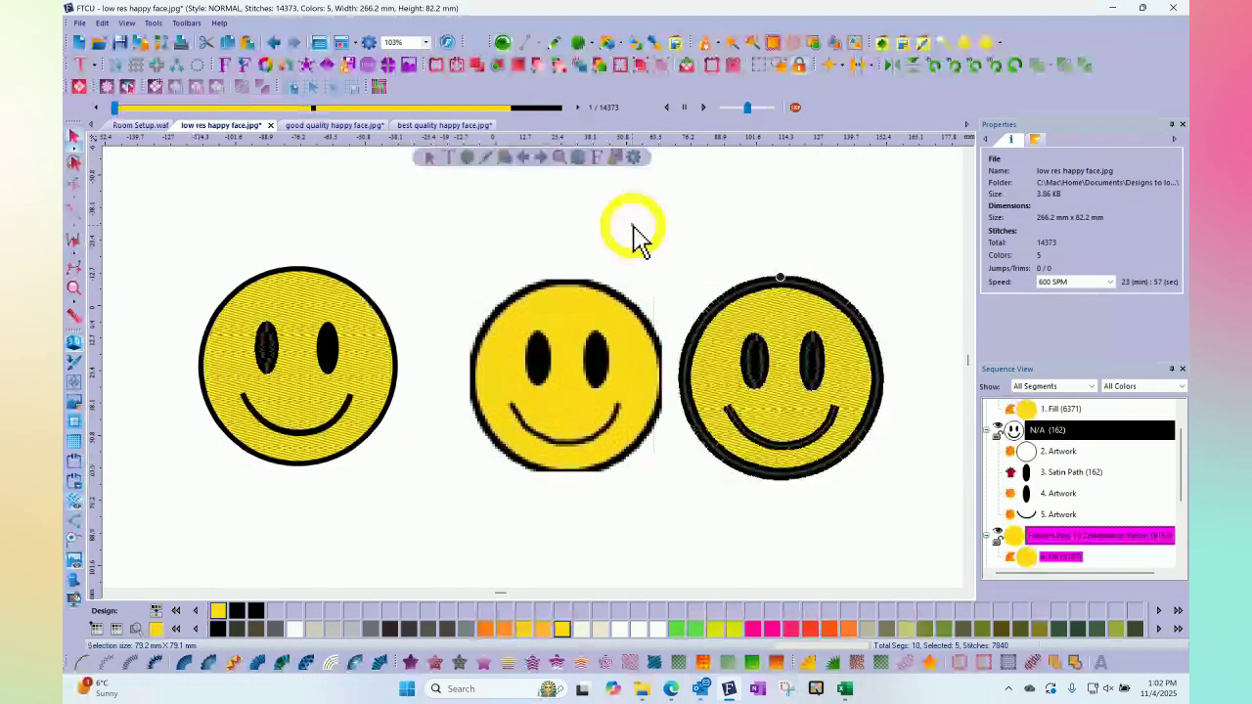
{"action": "left_click", "coordinate": [623, 362]}
{"action": "scroll", "coordinate": [626, 372], "scroll_direction": "up", "scroll_amount": 2}
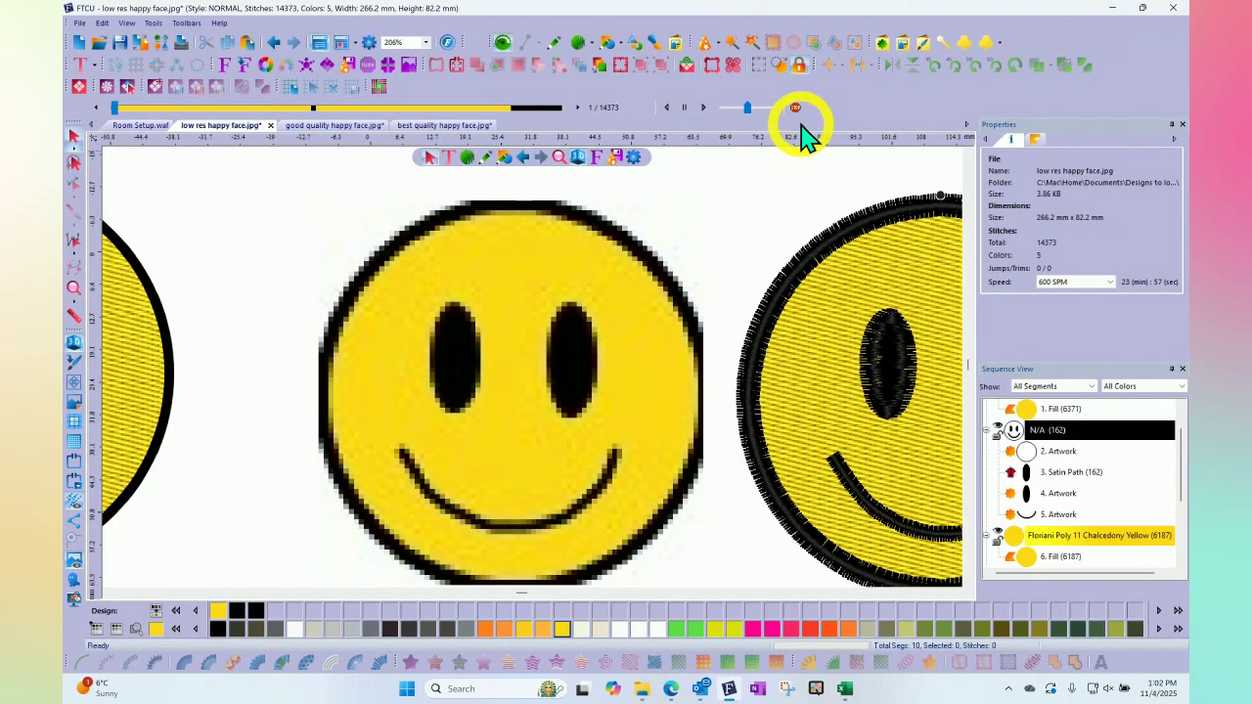
{"action": "left_click", "coordinate": [732, 51]}
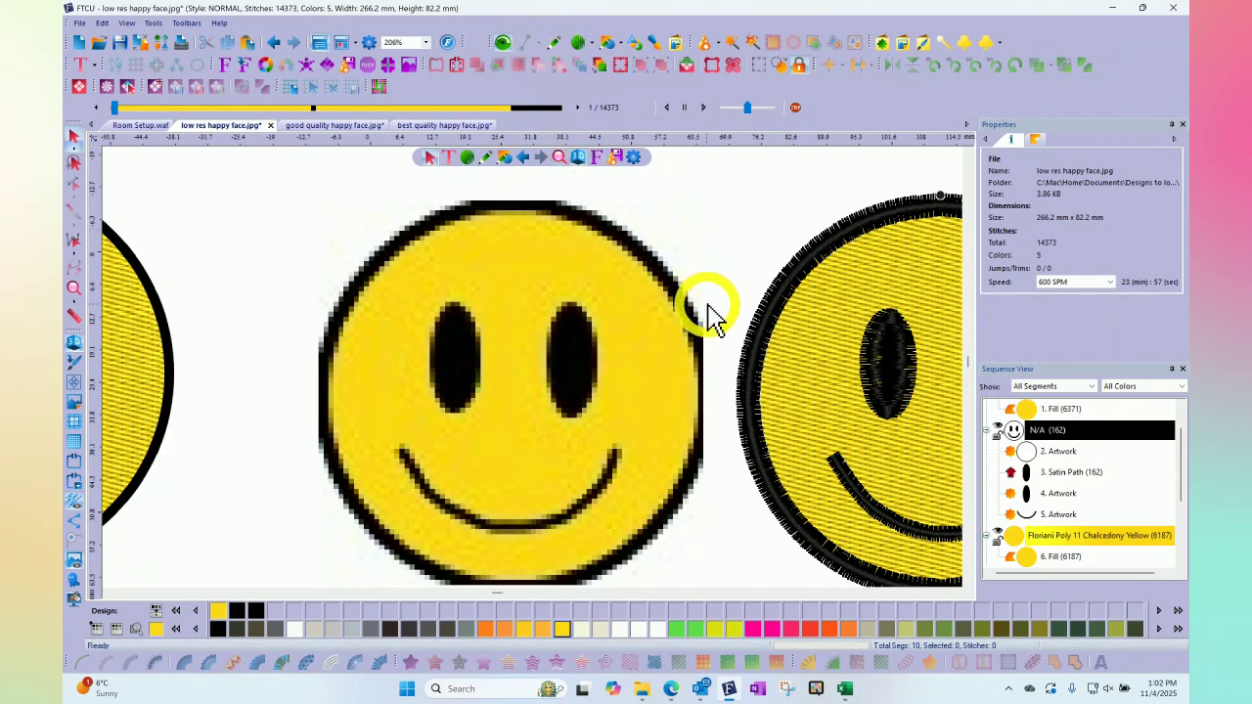
{"action": "scroll", "coordinate": [710, 311], "scroll_direction": "down", "scroll_amount": 2}
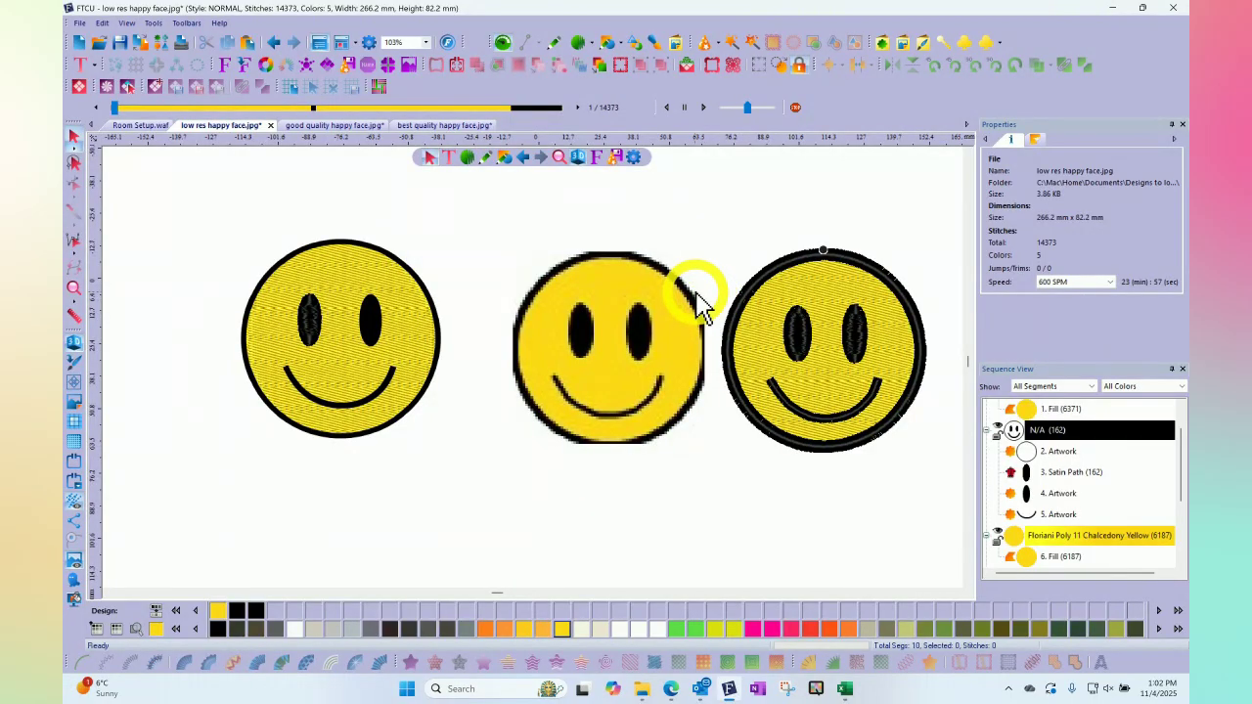